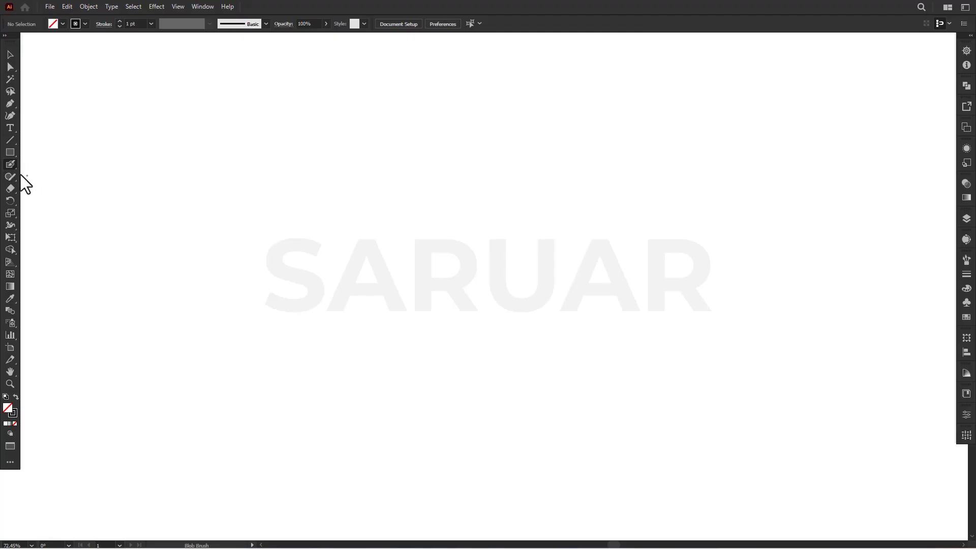
Draw a vertical post with the Blob Brush and place a slanted copy to its left.
{"action": "double_click", "coordinate": [11, 164]}
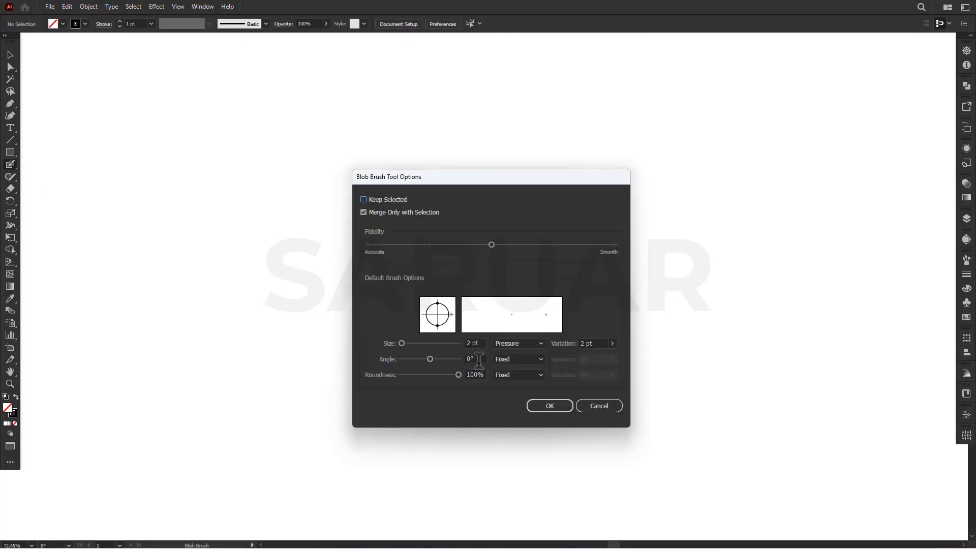
{"action": "key", "text": "Return"}
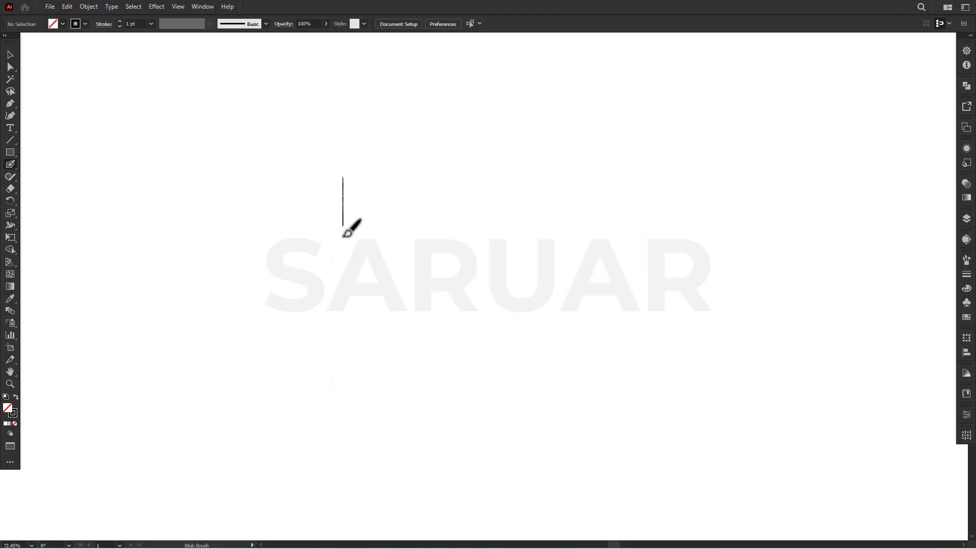
{"action": "left_click_drag", "start_coordinate": [345, 226], "coordinate": [343, 355]}
{"action": "key", "text": "v"}
{"action": "left_click_drag", "start_coordinate": [343, 228], "coordinate": [294, 229]}
{"action": "mouse_move", "coordinate": [313, 193]}
{"action": "left_mouse_down"}
{"action": "mouse_move", "coordinate": [326, 174]}
{"action": "mouse_move", "coordinate": [393, 260]}
{"action": "mouse_move", "coordinate": [488, 334]}
{"action": "mouse_move", "coordinate": [468, 349]}
{"action": "mouse_move", "coordinate": [483, 361]}
{"action": "mouse_move", "coordinate": [615, 345]}
{"action": "left_mouse_up"}
{"action": "left_click", "coordinate": [337, 218]}
Copy the horizontal line pair up as the top rail and close the gap between its lines.
{"action": "mouse_move", "coordinate": [554, 339]}
{"action": "left_mouse_down"}
{"action": "mouse_move", "coordinate": [549, 191]}
{"action": "mouse_move", "coordinate": [572, 183]}
{"action": "left_mouse_up"}
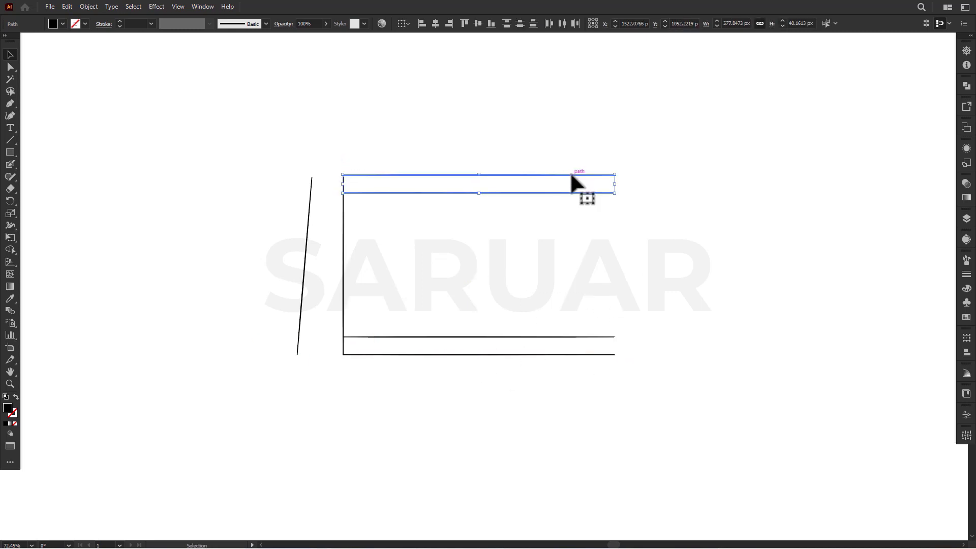
{"action": "left_click", "coordinate": [617, 221]}
{"action": "left_click_drag", "start_coordinate": [474, 176], "coordinate": [471, 186]}
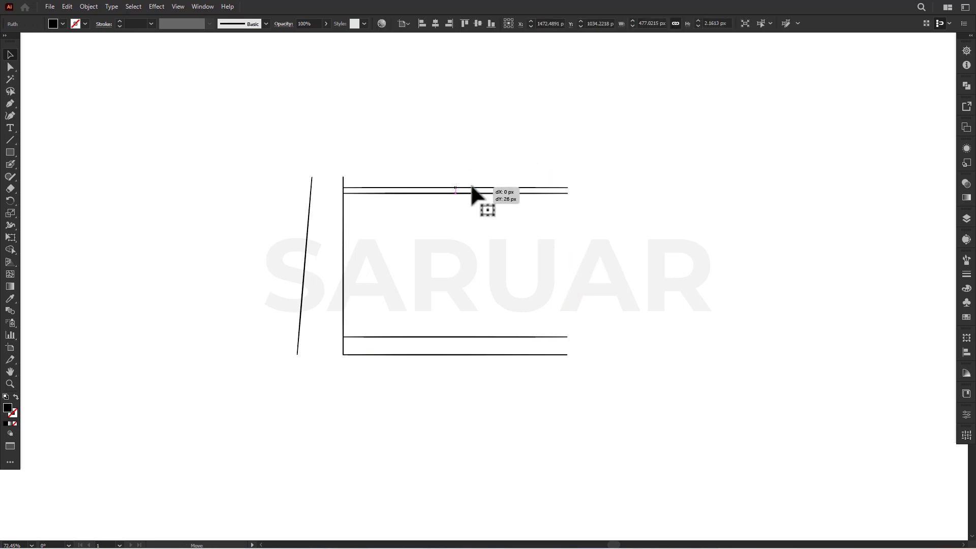
{"action": "key", "text": "ctrl+a"}
{"action": "left_click", "coordinate": [437, 94]}
Draw a rung reaching the post and repeat it upward with Ctrl+D into stacked rungs.
{"action": "key", "text": "shift+b"}
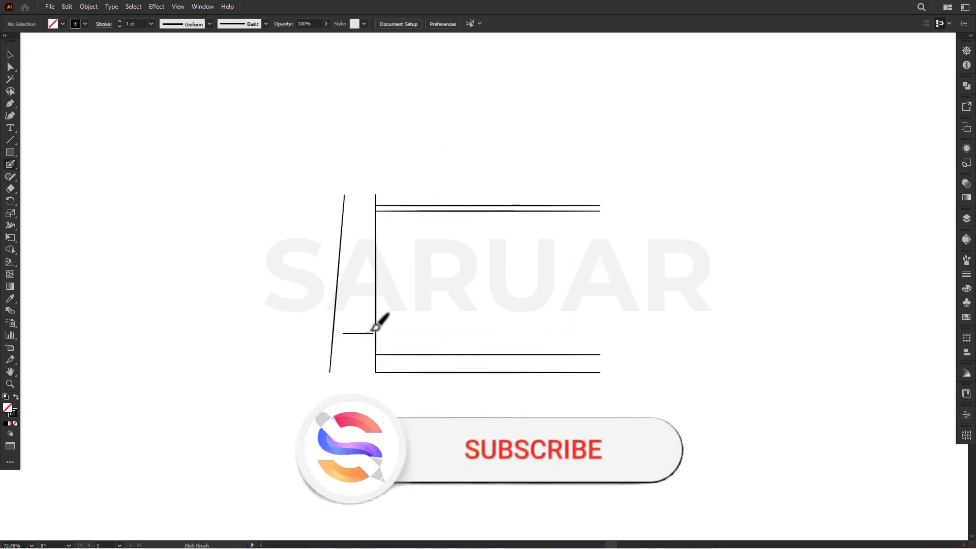
{"action": "left_click_drag", "start_coordinate": [337, 330], "coordinate": [373, 331]}
{"action": "key", "text": "v"}
{"action": "scroll", "coordinate": [366, 336], "scroll_direction": "up", "scroll_amount": 2}
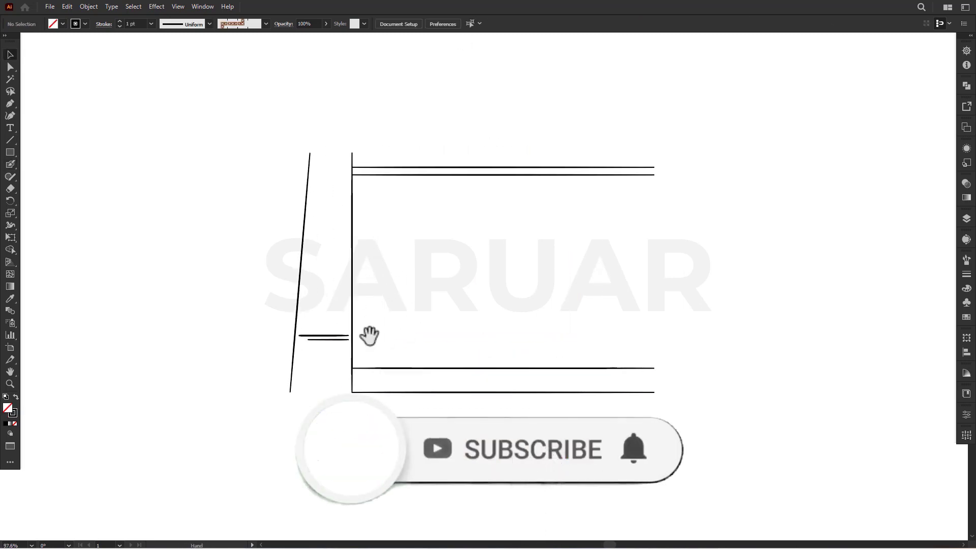
{"action": "left_click", "coordinate": [303, 339]}
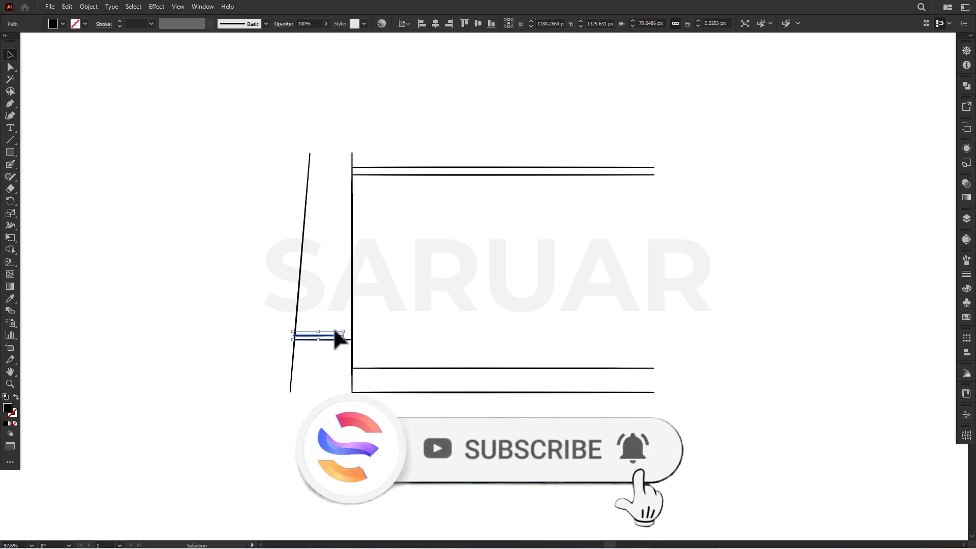
{"action": "mouse_move", "coordinate": [338, 338]}
{"action": "left_mouse_down"}
{"action": "mouse_move", "coordinate": [353, 338]}
{"action": "mouse_move", "coordinate": [337, 301]}
{"action": "left_mouse_up"}
{"action": "key", "text": "ctrl+d"}
{"action": "key", "text": "ctrl+d"}
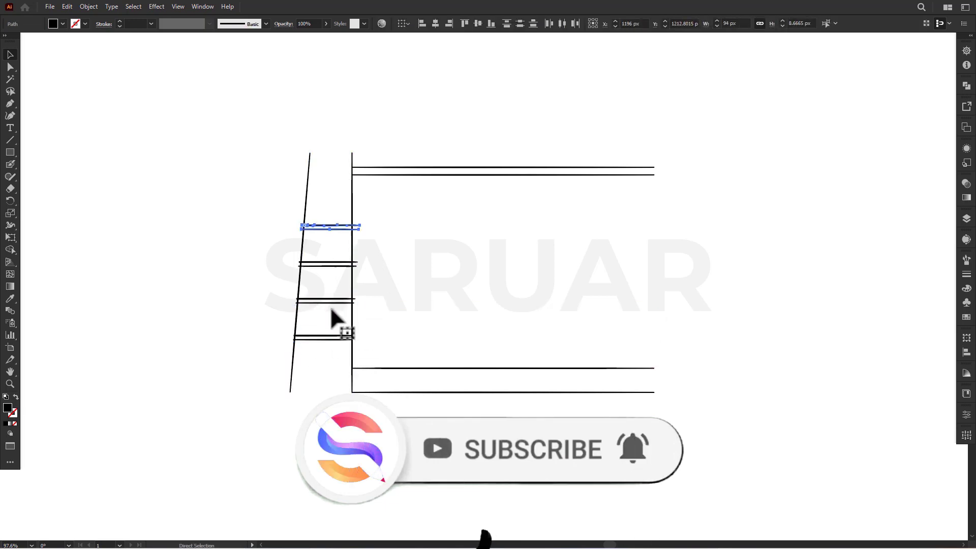
{"action": "key", "text": "ctrl+d"}
{"action": "key", "text": "ctrl+d"}
{"action": "scroll", "coordinate": [351, 163], "scroll_direction": "up", "scroll_amount": 2}
Trim the top five rungs so each ends exactly at the post.
{"action": "left_click_drag", "start_coordinate": [382, 149], "coordinate": [362, 149]}
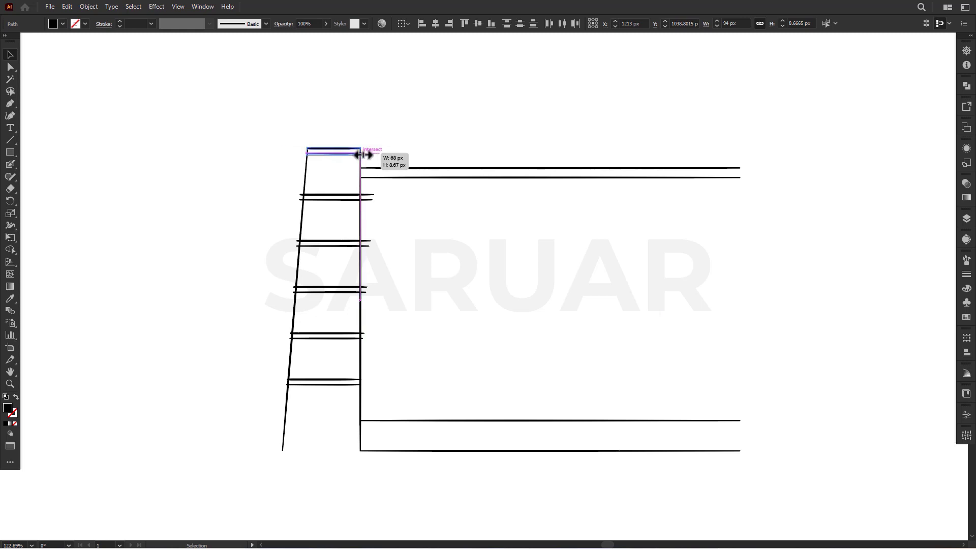
{"action": "left_click", "coordinate": [372, 196]}
{"action": "left_click_drag", "start_coordinate": [374, 198], "coordinate": [361, 197]}
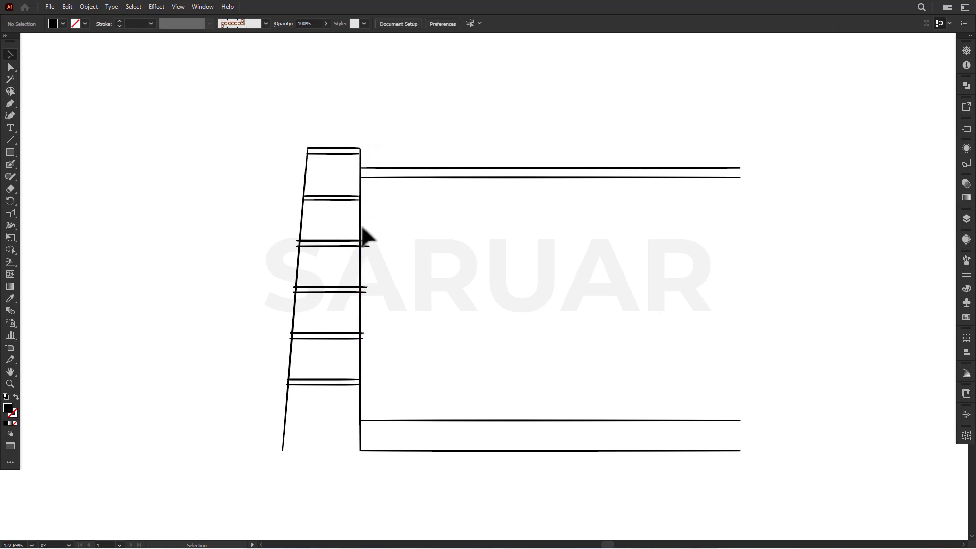
{"action": "left_click", "coordinate": [369, 243]}
{"action": "left_click_drag", "start_coordinate": [370, 243], "coordinate": [360, 244]}
{"action": "left_click", "coordinate": [371, 290]}
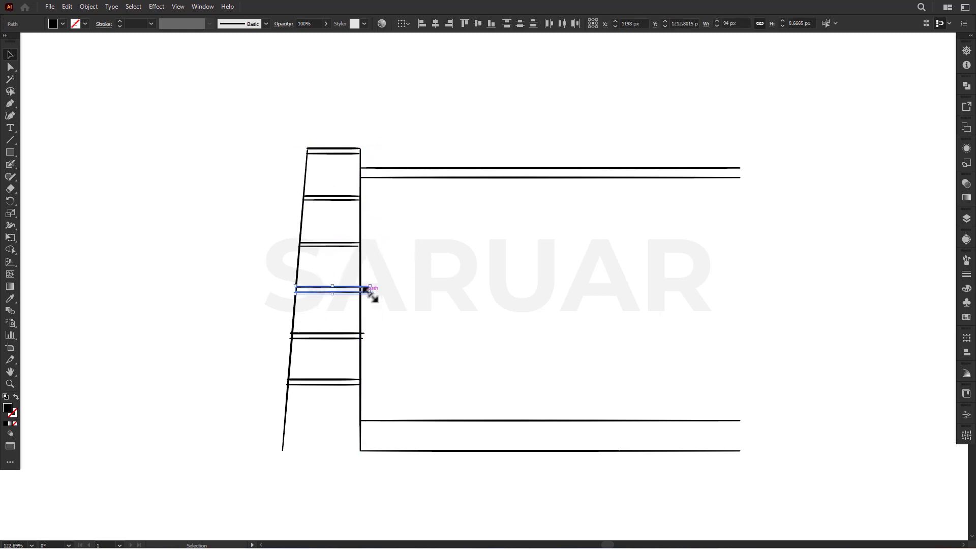
{"action": "left_click_drag", "start_coordinate": [370, 290], "coordinate": [362, 291]}
{"action": "left_click", "coordinate": [366, 336]}
{"action": "left_click_drag", "start_coordinate": [369, 333], "coordinate": [361, 335]}
{"action": "left_click", "coordinate": [338, 374]}
{"action": "scroll", "coordinate": [340, 356], "scroll_direction": "down", "scroll_amount": 1}
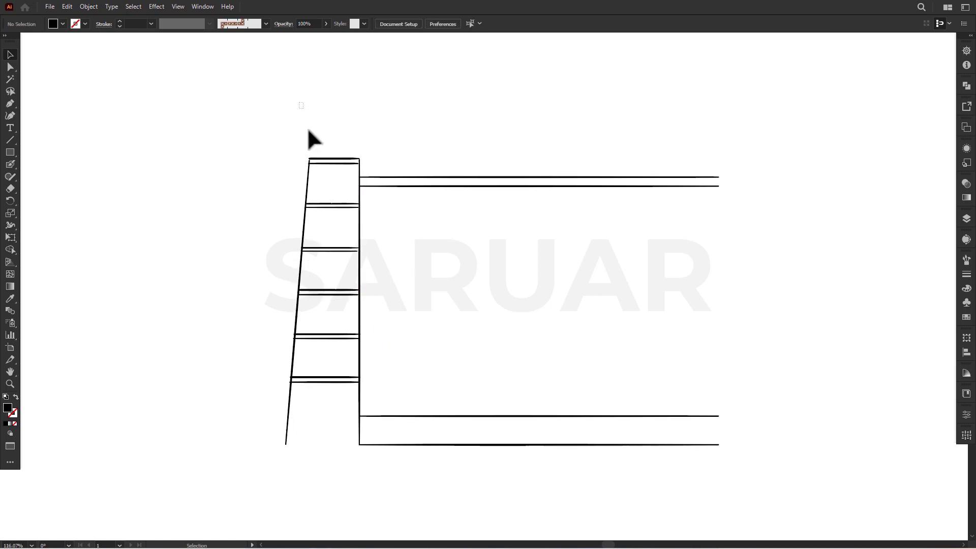
{"action": "left_click_drag", "start_coordinate": [311, 137], "coordinate": [371, 447]}
{"action": "left_click", "coordinate": [352, 329]}
{"action": "key", "text": "shift+b"}
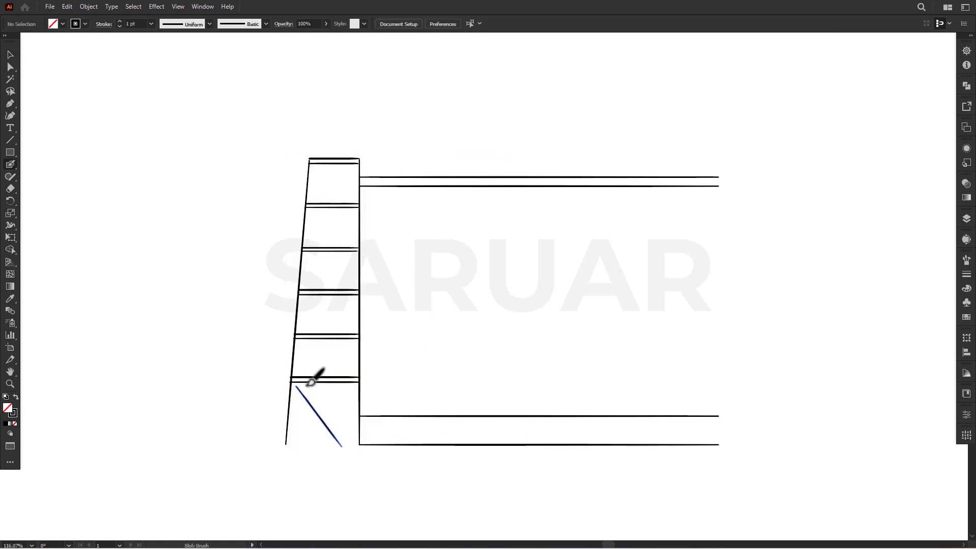
Copy the diagonal brace into each bay above and resize the top copy to fit its bay.
{"action": "key", "text": "v"}
{"action": "mouse_move", "coordinate": [320, 429]}
{"action": "left_mouse_down"}
{"action": "mouse_move", "coordinate": [345, 435]}
{"action": "mouse_move", "coordinate": [360, 396]}
{"action": "left_mouse_up"}
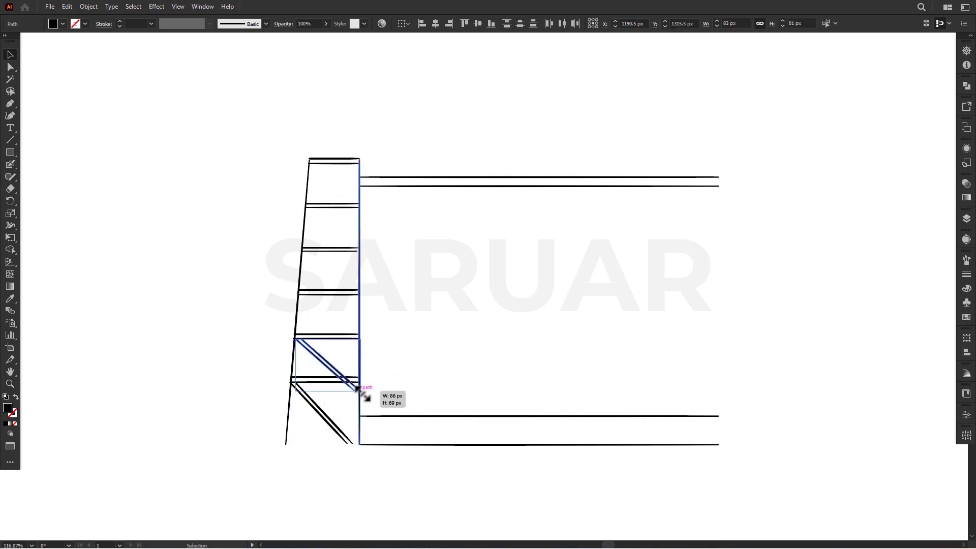
{"action": "left_click_drag", "start_coordinate": [323, 366], "coordinate": [345, 244]}
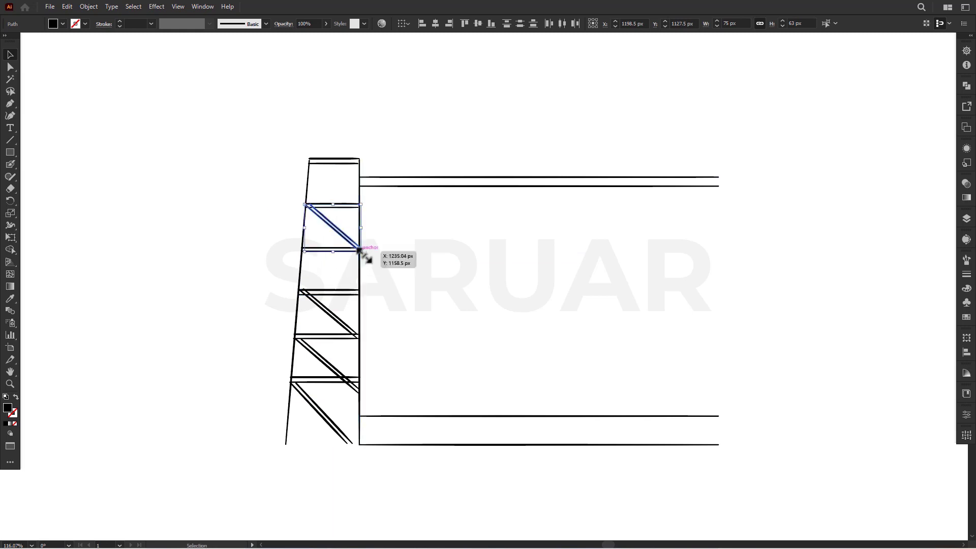
{"action": "mouse_move", "coordinate": [343, 229]}
{"action": "left_mouse_down"}
{"action": "mouse_move", "coordinate": [343, 238]}
{"action": "mouse_move", "coordinate": [366, 211]}
{"action": "left_mouse_up"}
{"action": "left_click", "coordinate": [403, 232]}
{"action": "scroll", "coordinate": [404, 232], "scroll_direction": "down", "scroll_amount": 1}
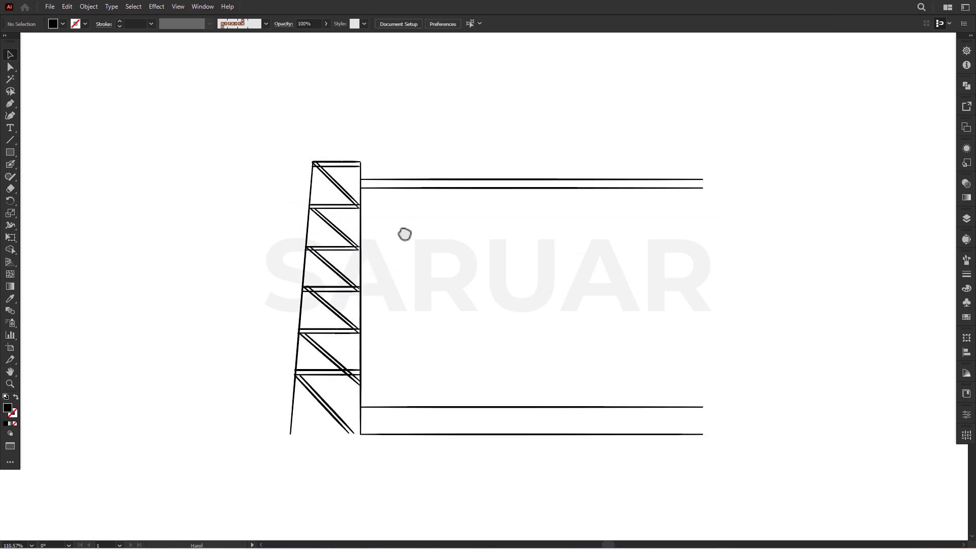
Sketch hatch and cross-brace strokes in the lower bays and set a long stroke left of the tower.
{"action": "key", "text": "shift+b"}
{"action": "left_click_drag", "start_coordinate": [334, 385], "coordinate": [288, 428]}
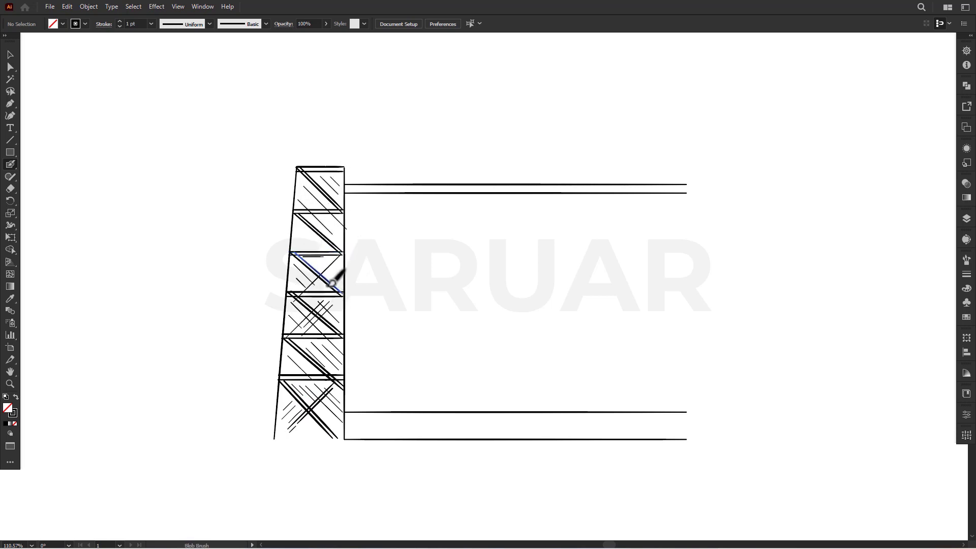
{"action": "left_click_drag", "start_coordinate": [299, 266], "coordinate": [294, 254]}
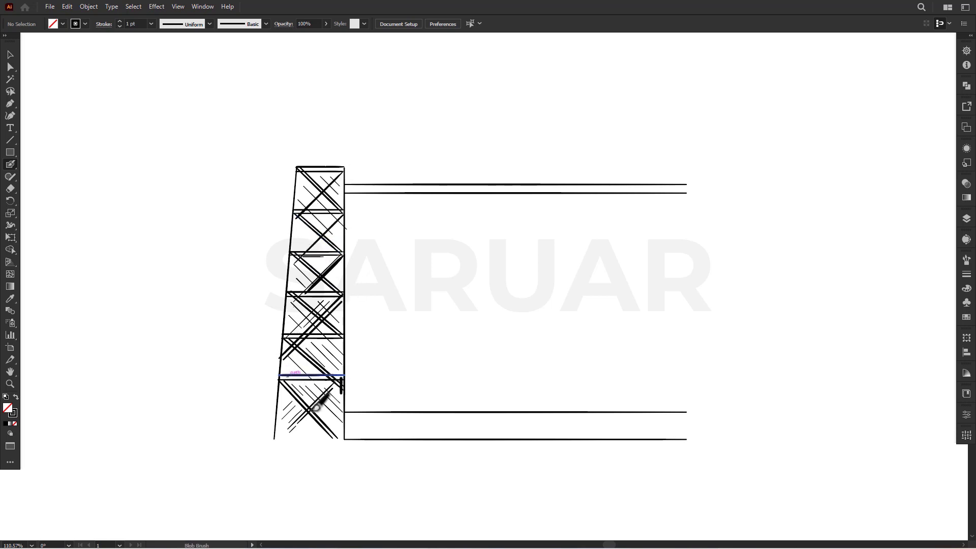
{"action": "mouse_move", "coordinate": [346, 229]}
{"action": "left_mouse_down"}
{"action": "mouse_move", "coordinate": [304, 186]}
{"action": "mouse_move", "coordinate": [256, 442]}
{"action": "left_mouse_up"}
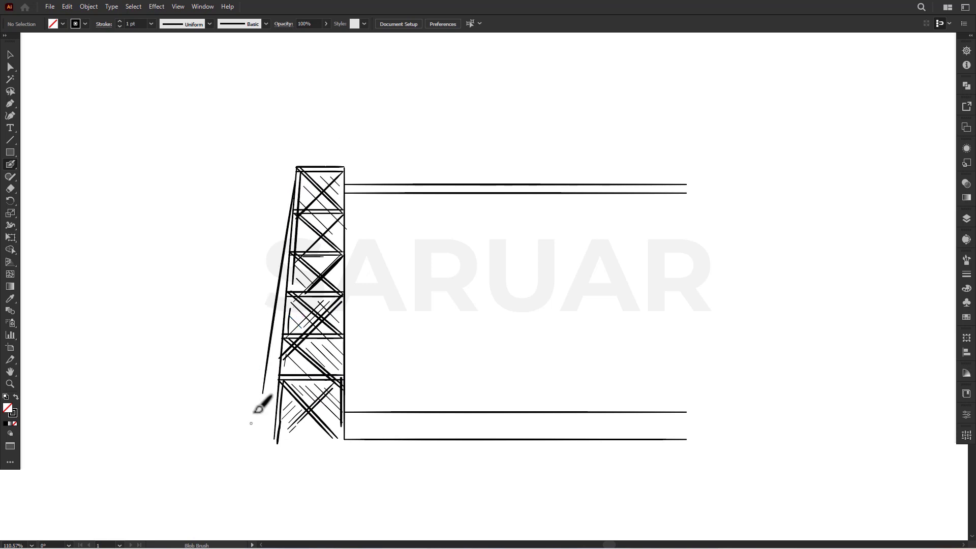
{"action": "key", "text": "v"}
{"action": "left_click_drag", "start_coordinate": [291, 227], "coordinate": [284, 223]}
Join an outer leg line to the tower top, copy the left leg line beside it, and hatch the base.
{"action": "key", "text": "shift+b"}
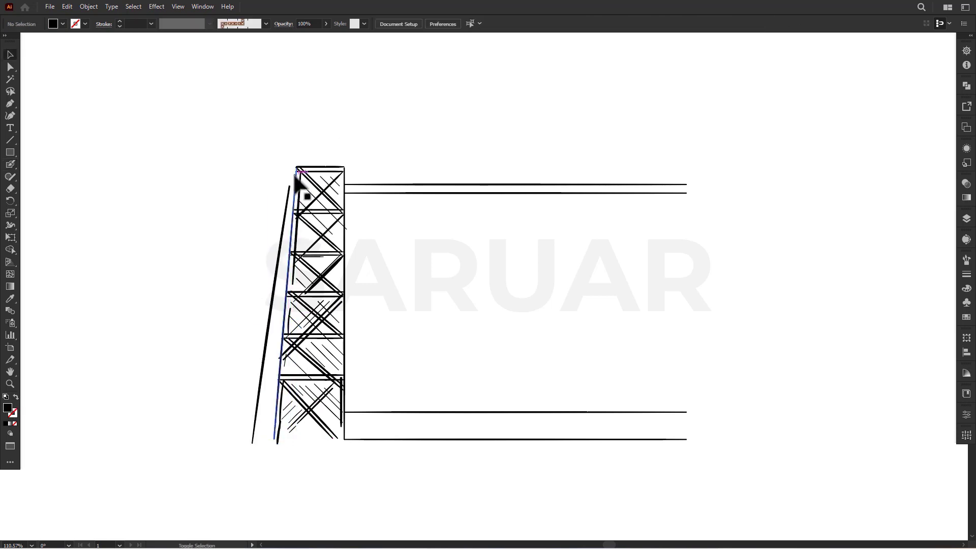
{"action": "left_click_drag", "start_coordinate": [289, 187], "coordinate": [297, 171]}
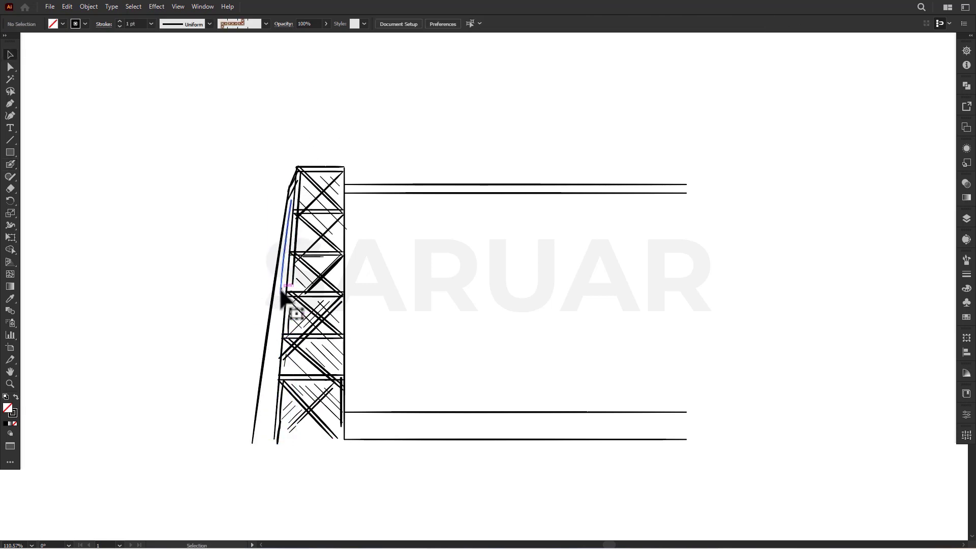
{"action": "key", "text": "v"}
{"action": "left_click", "coordinate": [255, 436]}
{"action": "left_click_drag", "start_coordinate": [264, 395], "coordinate": [294, 207]}
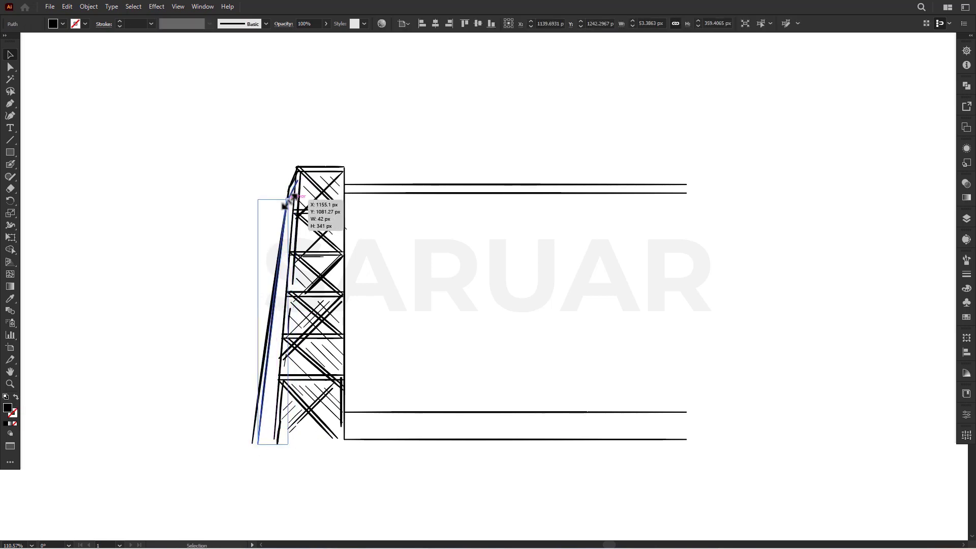
{"action": "left_click", "coordinate": [246, 261]}
{"action": "key", "text": "shift+b"}
{"action": "left_click_drag", "start_coordinate": [290, 414], "coordinate": [315, 438]}
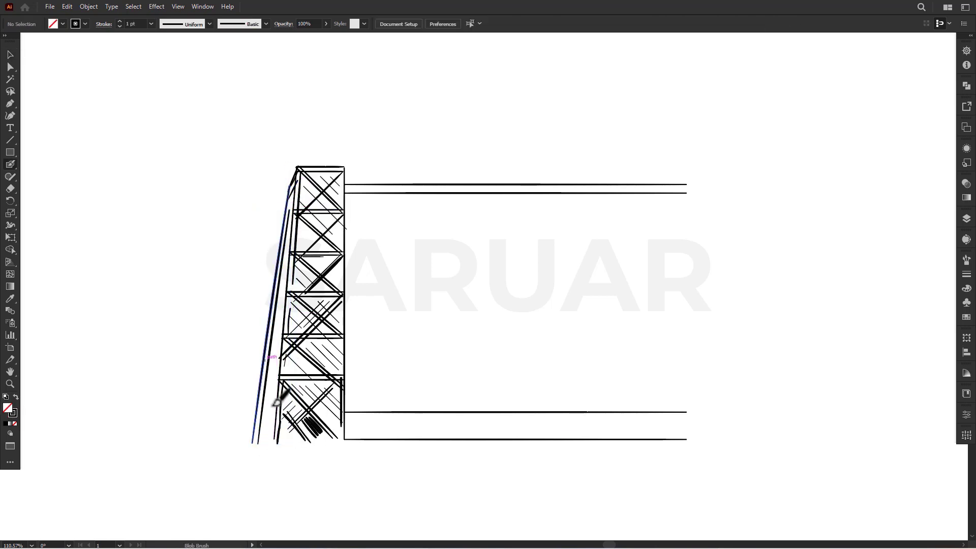
{"action": "scroll", "coordinate": [300, 269], "scroll_direction": "down", "scroll_amount": 1}
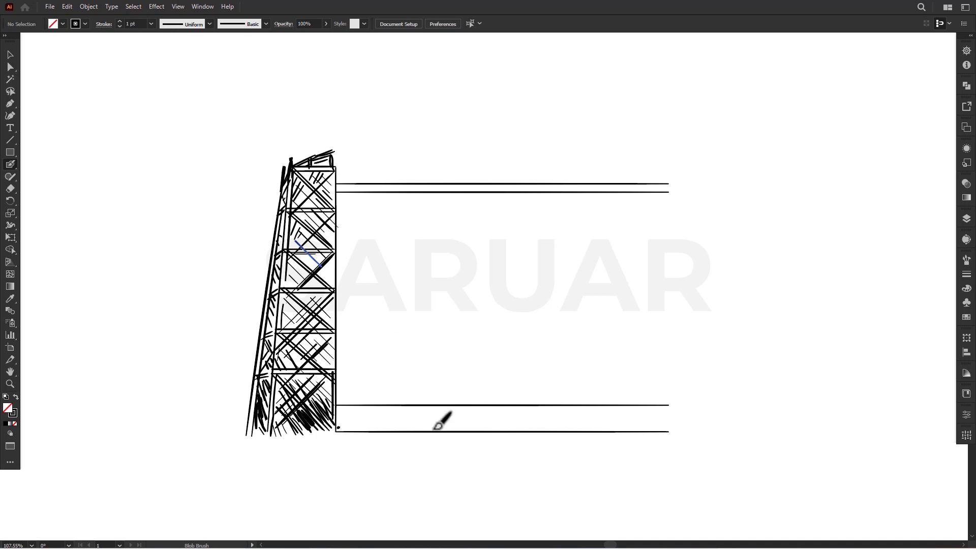
Thicken the bottom rail and add a vertical stroke at the post's base.
{"action": "left_click_drag", "start_coordinate": [350, 426], "coordinate": [337, 427]}
{"action": "left_click_drag", "start_coordinate": [333, 373], "coordinate": [334, 414]}
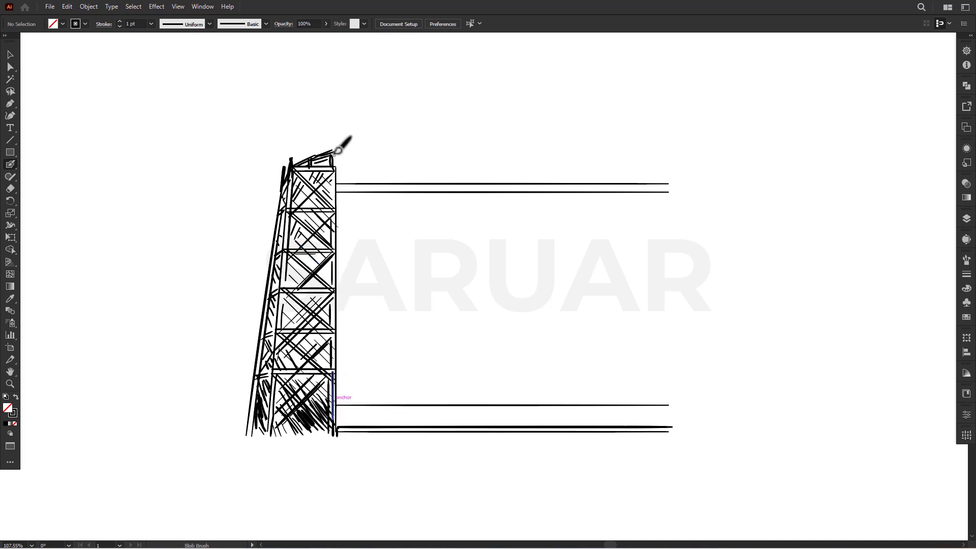
{"action": "left_click_drag", "start_coordinate": [403, 95], "coordinate": [168, 420]}
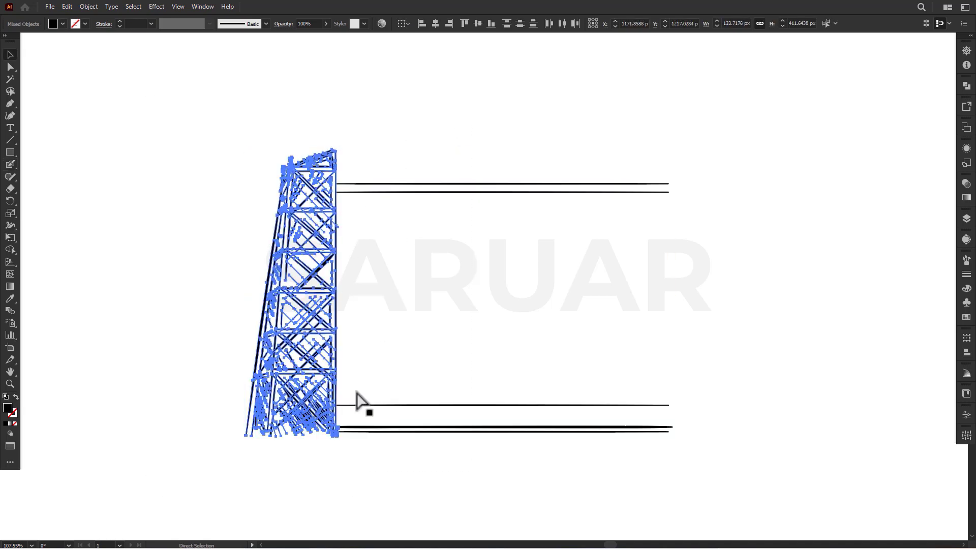
{"action": "left_click", "coordinate": [422, 305]}
Add extra strokes along the top rail and start a curved chord from the tower top.
{"action": "left_click_drag", "start_coordinate": [343, 181], "coordinate": [667, 184]}
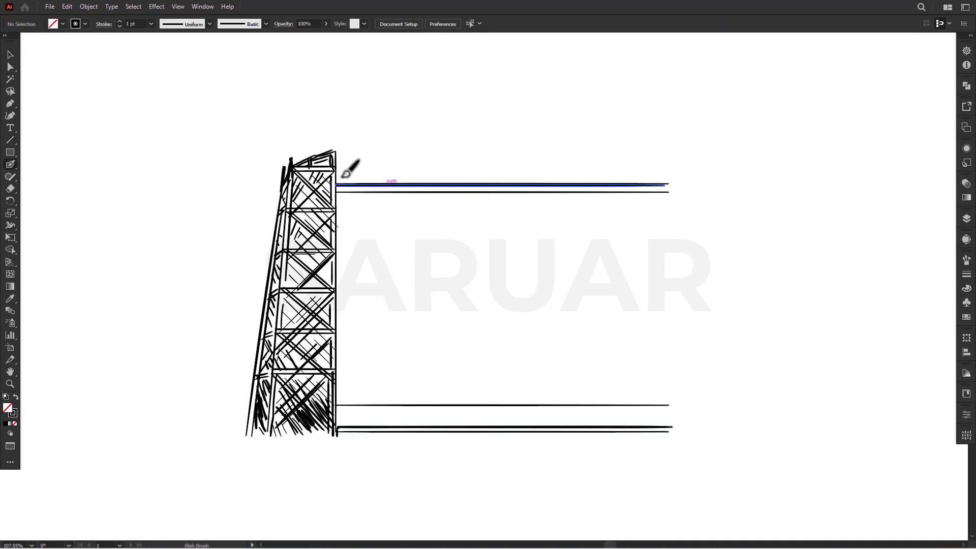
{"action": "left_click_drag", "start_coordinate": [340, 177], "coordinate": [674, 179]}
{"action": "key", "text": "v"}
{"action": "left_click", "coordinate": [376, 225]}
{"action": "left_click", "coordinate": [503, 180]}
{"action": "left_click", "coordinate": [683, 156]}
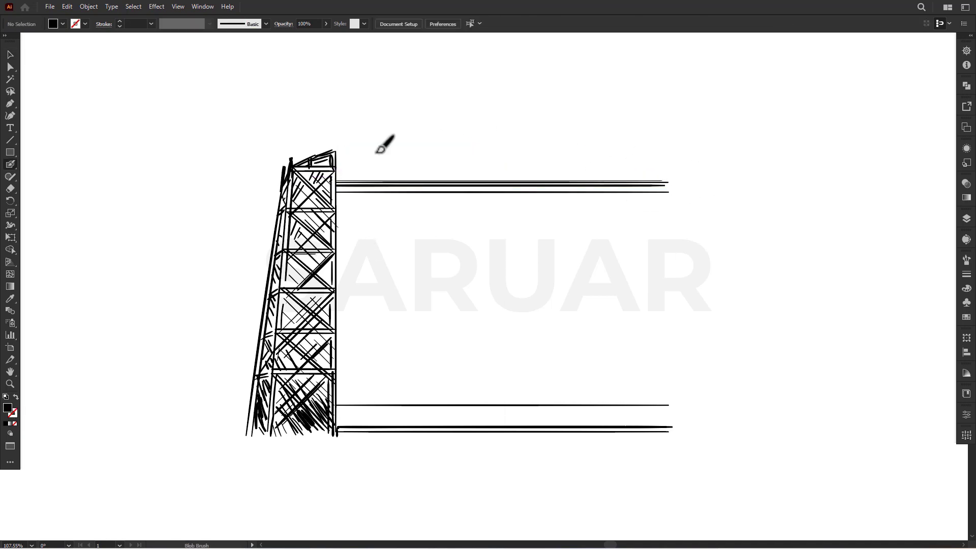
{"action": "left_click_drag", "start_coordinate": [333, 151], "coordinate": [497, 137]}
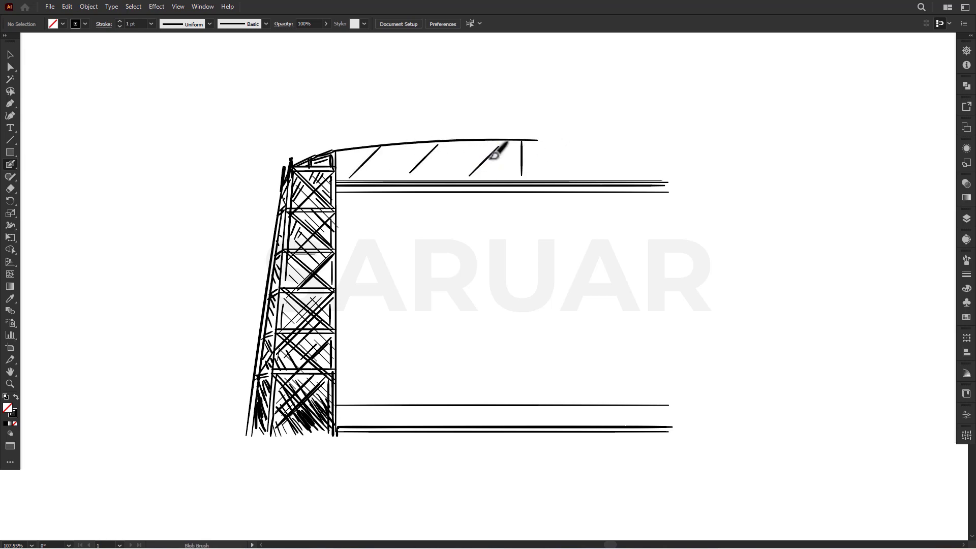
Duplicate and scale the roof diagonals, then reflect copies to form X-braces along the chord.
{"action": "key", "text": "v"}
{"action": "key", "text": "ctrl+d"}
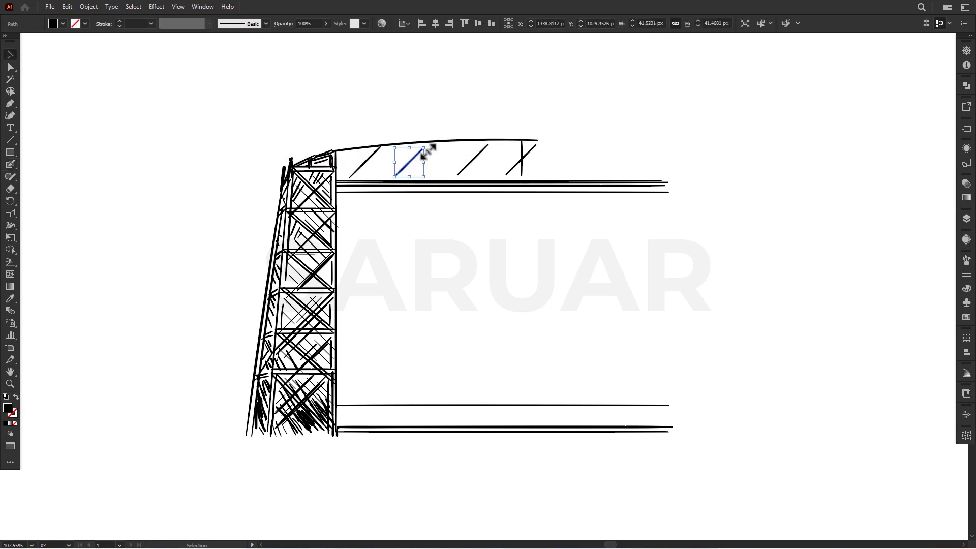
{"action": "mouse_move", "coordinate": [475, 159]}
{"action": "left_mouse_down"}
{"action": "mouse_move", "coordinate": [370, 166]}
{"action": "mouse_move", "coordinate": [491, 164]}
{"action": "mouse_move", "coordinate": [500, 182]}
{"action": "mouse_move", "coordinate": [490, 180]}
{"action": "left_mouse_up"}
{"action": "left_click", "coordinate": [517, 157]}
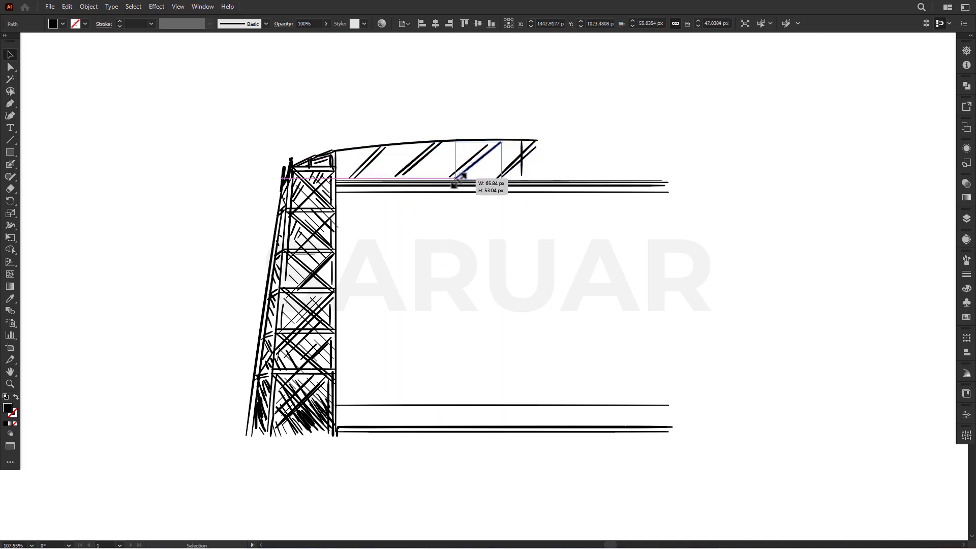
{"action": "left_click_drag", "start_coordinate": [391, 170], "coordinate": [442, 171]}
{"action": "right_click", "coordinate": [479, 167]}
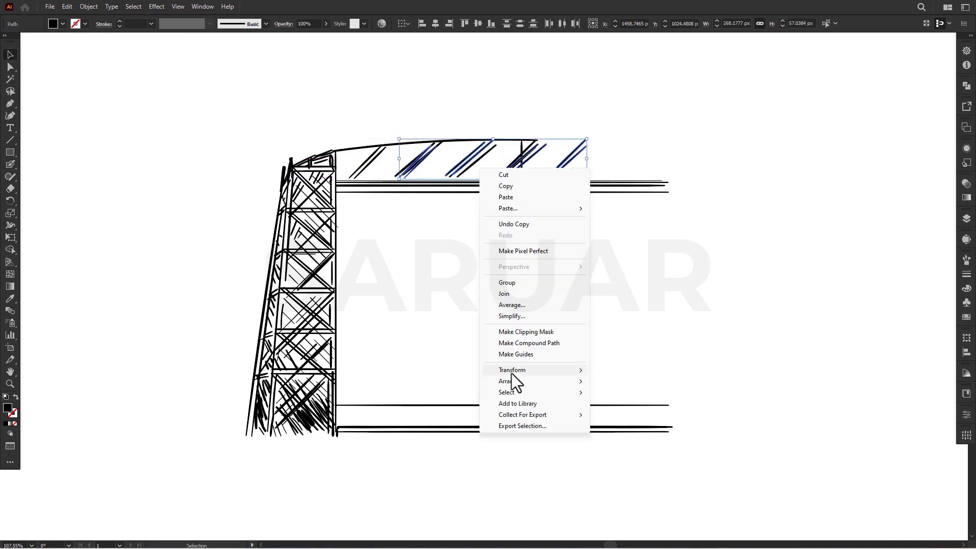
{"action": "left_click", "coordinate": [610, 415]}
{"action": "left_click", "coordinate": [511, 329]}
{"action": "mouse_move", "coordinate": [572, 168]}
{"action": "left_mouse_down"}
{"action": "mouse_move", "coordinate": [501, 168]}
{"action": "mouse_move", "coordinate": [527, 162]}
{"action": "left_mouse_up"}
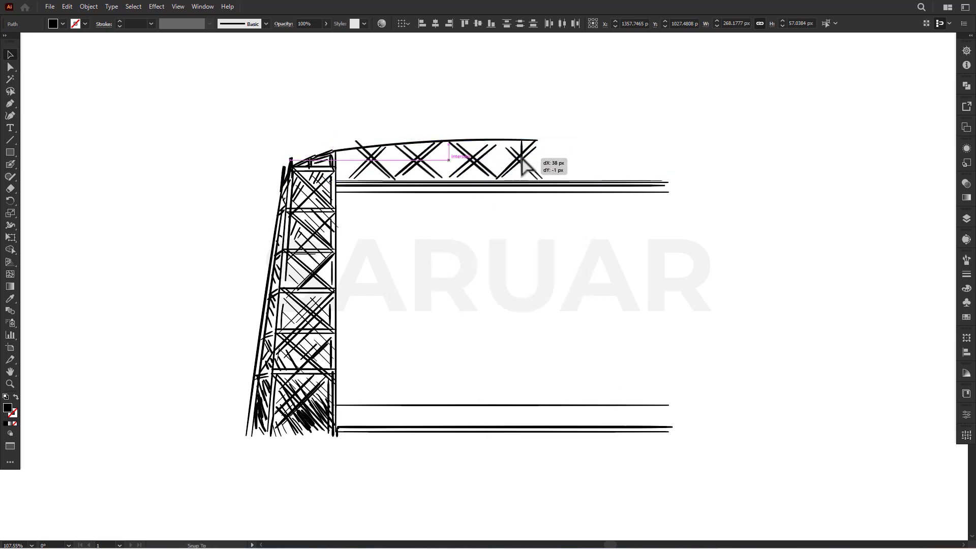
{"action": "key", "text": "shift+e"}
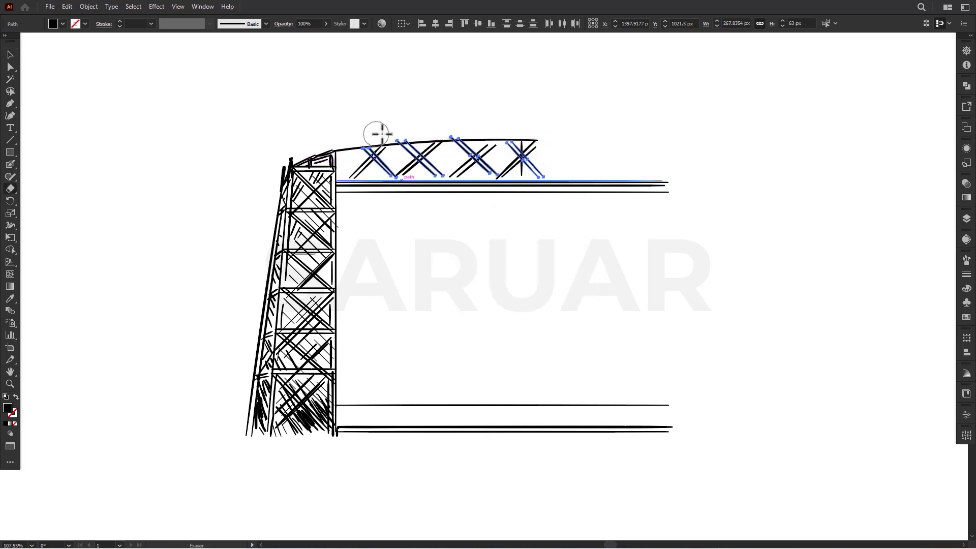
Set the Eraser to 5 pt and sketch extra Blob Brush hatching over the top truss.
{"action": "double_click", "coordinate": [10, 189]}
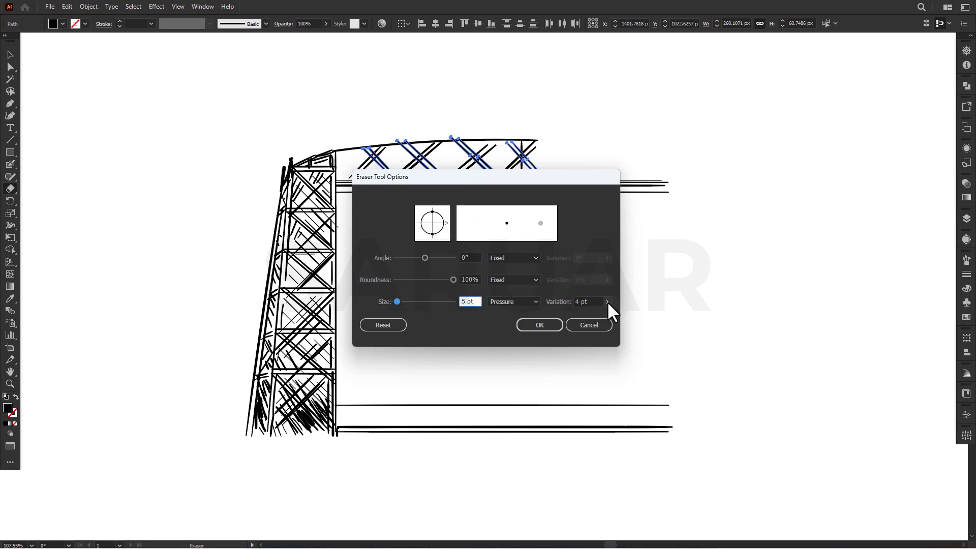
{"action": "key", "text": "Return"}
{"action": "key", "text": "shift+b"}
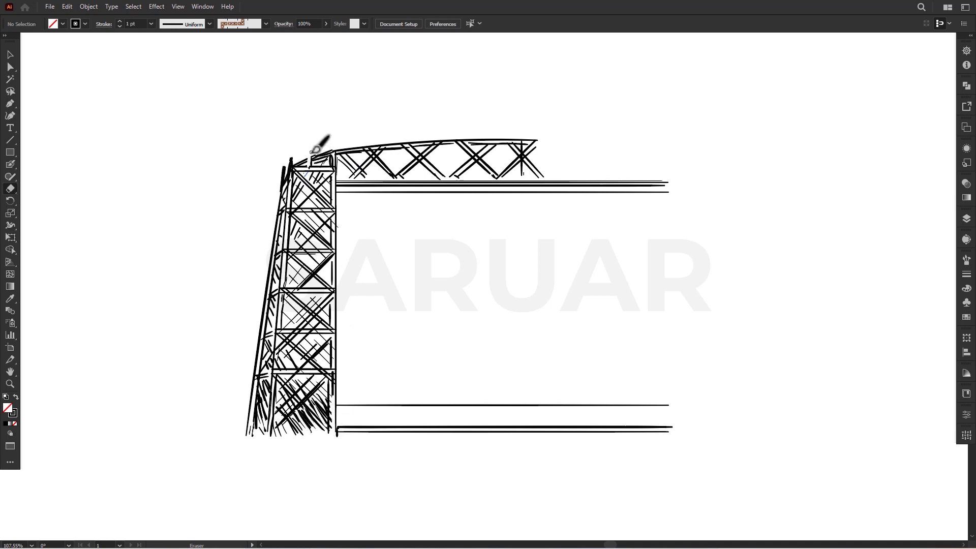
{"action": "key", "text": "shift+b"}
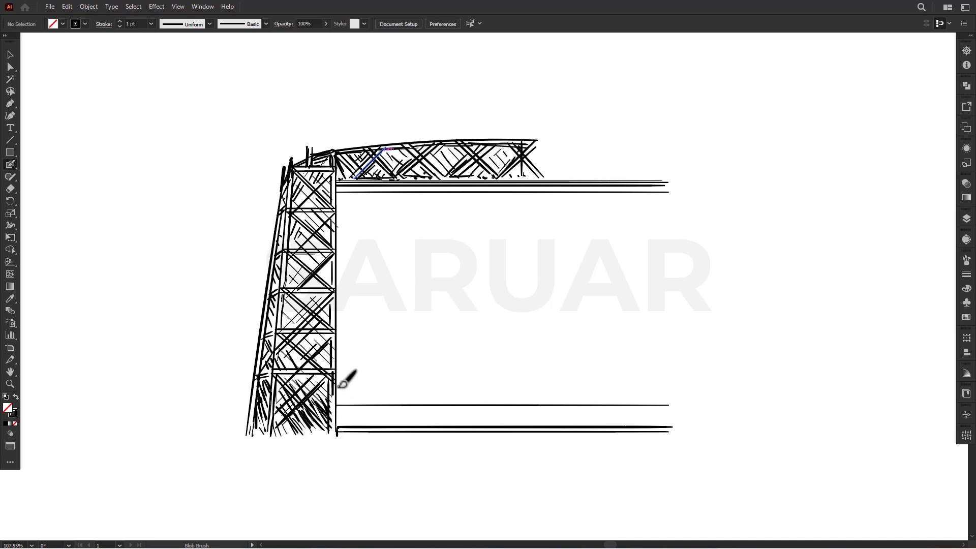
Paint a top rail, repeat the post evenly with Ctrl+D, and stretch the rail over the posts.
{"action": "left_click_drag", "start_coordinate": [403, 385], "coordinate": [508, 386]}
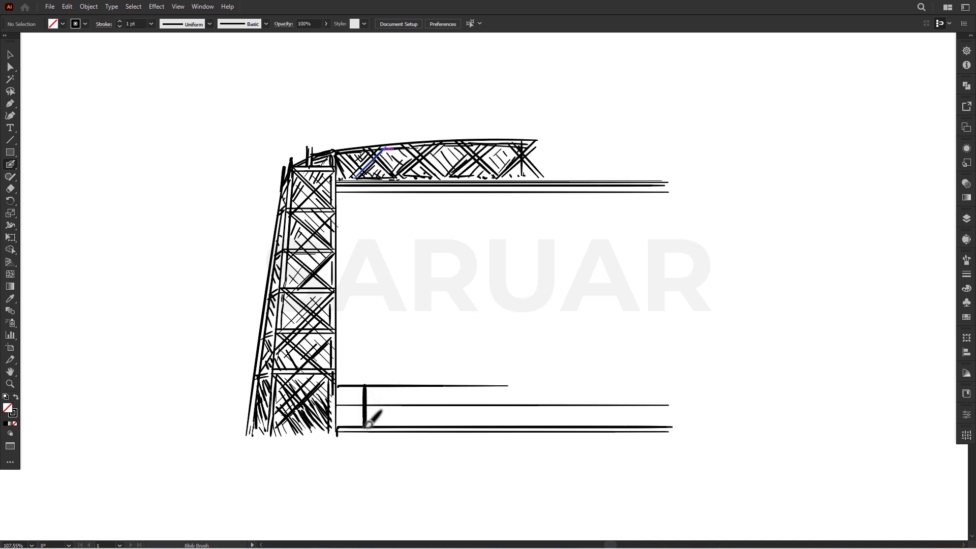
{"action": "left_click", "coordinate": [365, 402], "text": "ctrl"}
{"action": "key", "text": "v"}
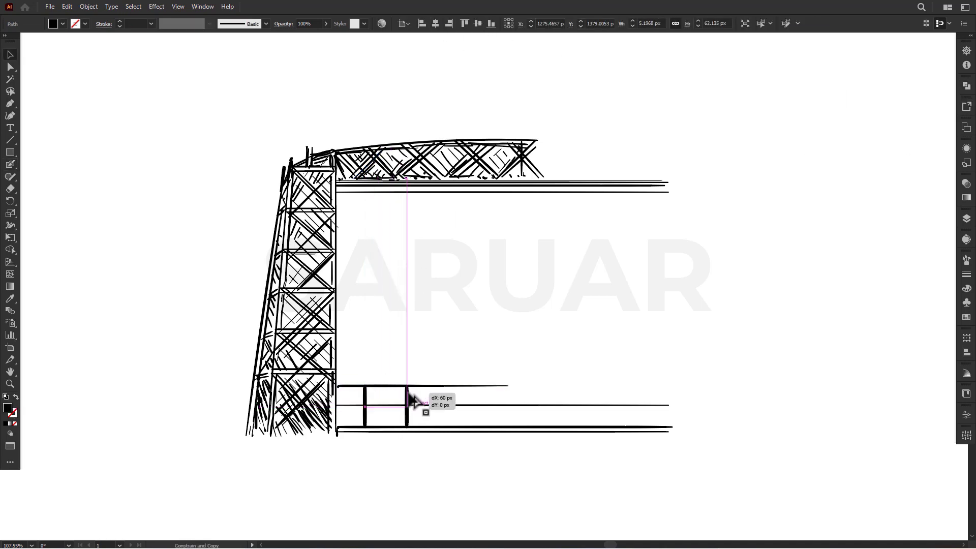
{"action": "left_click_drag", "start_coordinate": [367, 403], "coordinate": [403, 403]}
{"action": "key", "text": "ctrl+d"}
{"action": "key", "text": "ctrl+d"}
{"action": "key", "text": "ctrl+d"}
{"action": "left_click", "coordinate": [503, 387]}
{"action": "left_click_drag", "start_coordinate": [508, 387], "coordinate": [564, 386]}
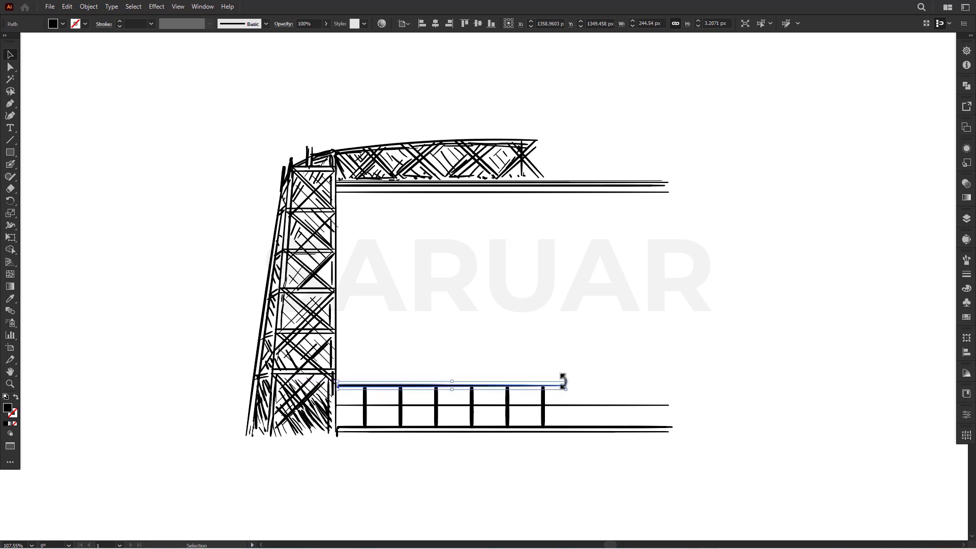
{"action": "left_click_drag", "start_coordinate": [491, 387], "coordinate": [492, 380]}
{"action": "key", "text": "ctrl+z"}
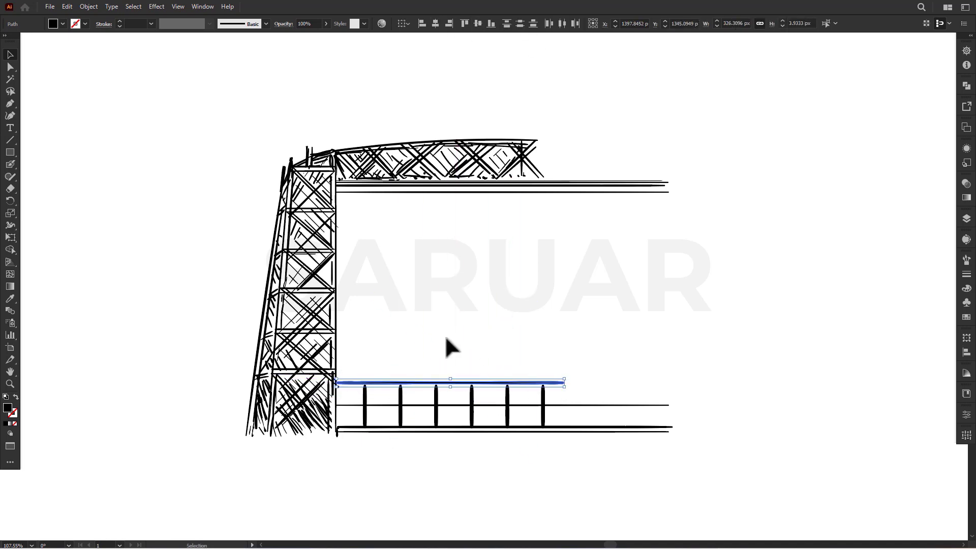
{"action": "mouse_move", "coordinate": [575, 375]}
{"action": "left_mouse_down"}
{"action": "mouse_move", "coordinate": [444, 395]}
{"action": "mouse_move", "coordinate": [452, 389]}
{"action": "left_mouse_up"}
{"action": "left_click_drag", "start_coordinate": [578, 405], "coordinate": [578, 402]}
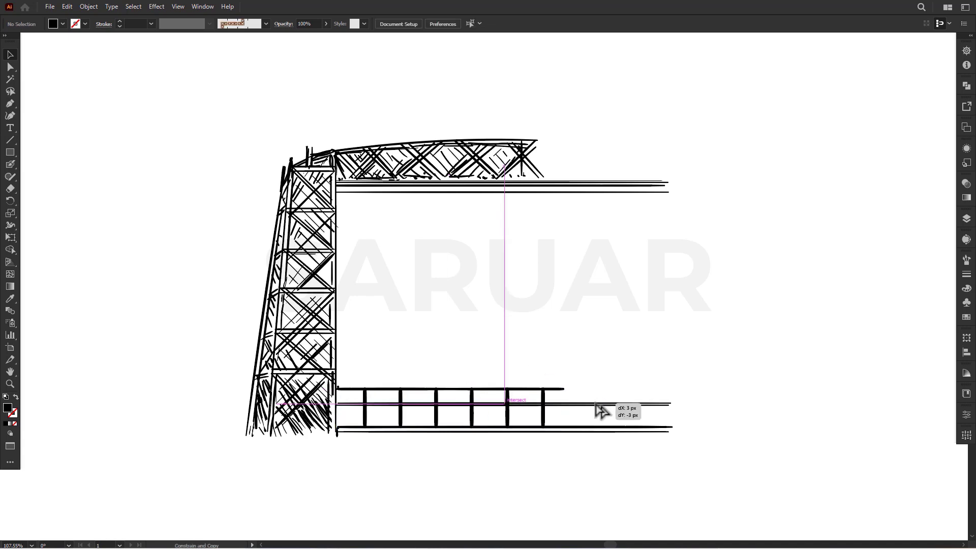
Copy the posts and rail up as a second row and erase excess post ends and stray strokes.
{"action": "left_click", "coordinate": [373, 394]}
{"action": "left_click_drag", "start_coordinate": [497, 395], "coordinate": [491, 389]}
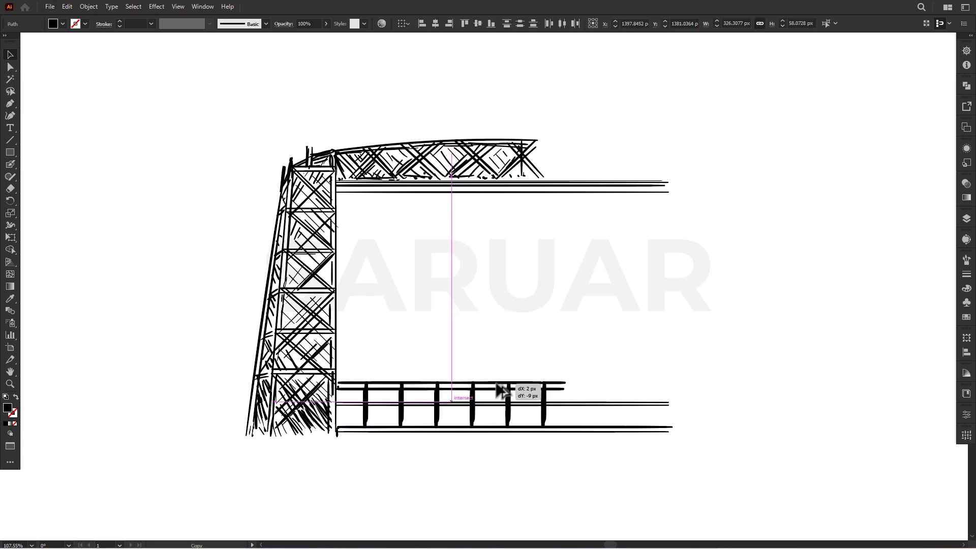
{"action": "key", "text": "shift+e"}
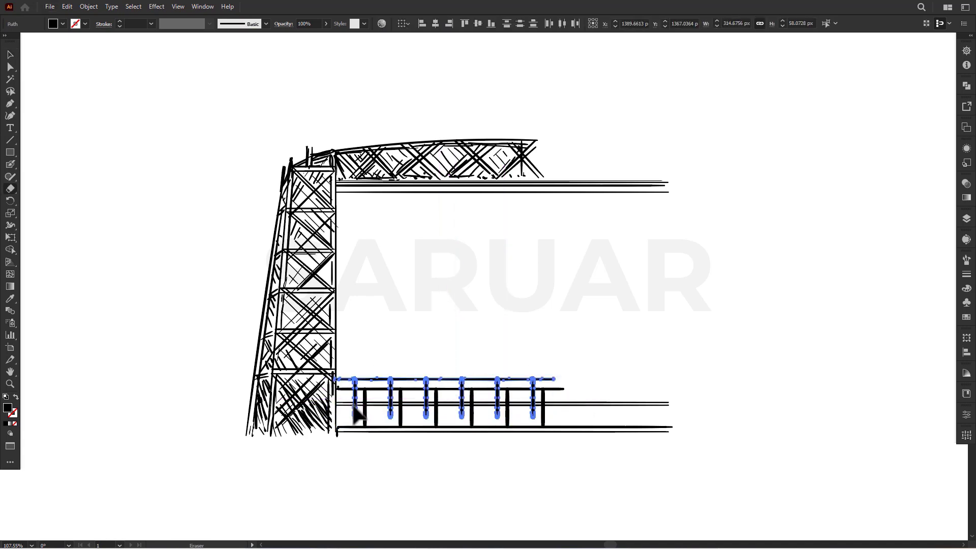
{"action": "left_click_drag", "start_coordinate": [354, 409], "coordinate": [470, 414]}
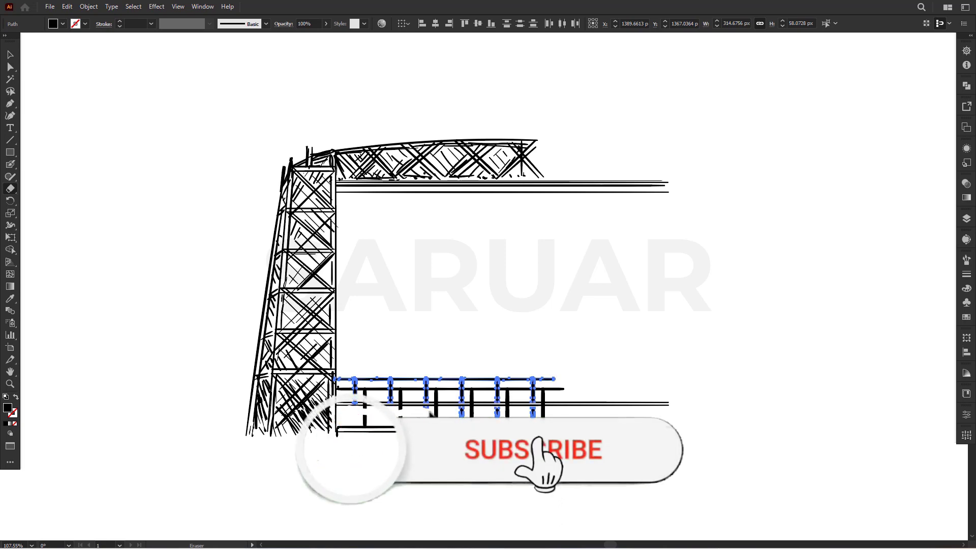
{"action": "key", "text": "ctrl+shift+a"}
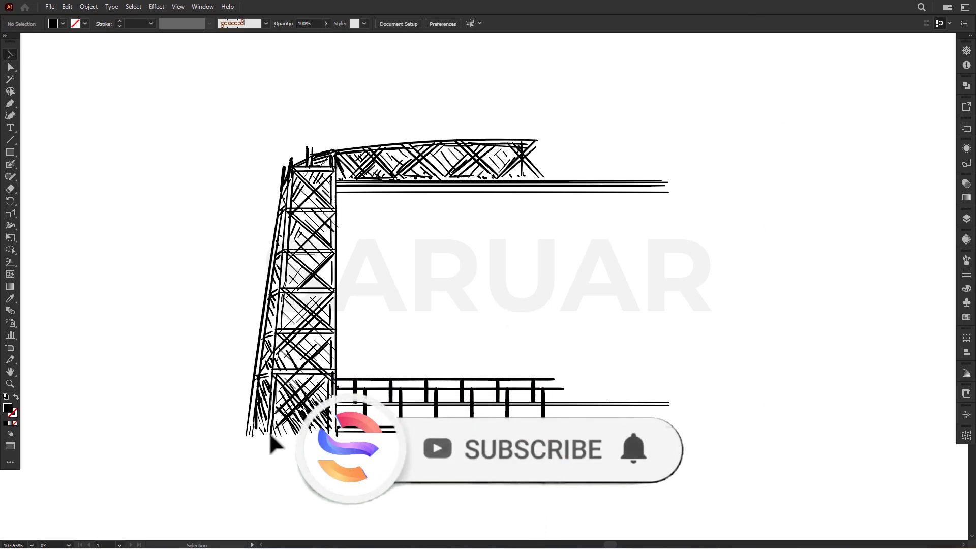
{"action": "left_click_drag", "start_coordinate": [280, 422], "coordinate": [327, 376]}
{"action": "key", "text": "shift+b"}
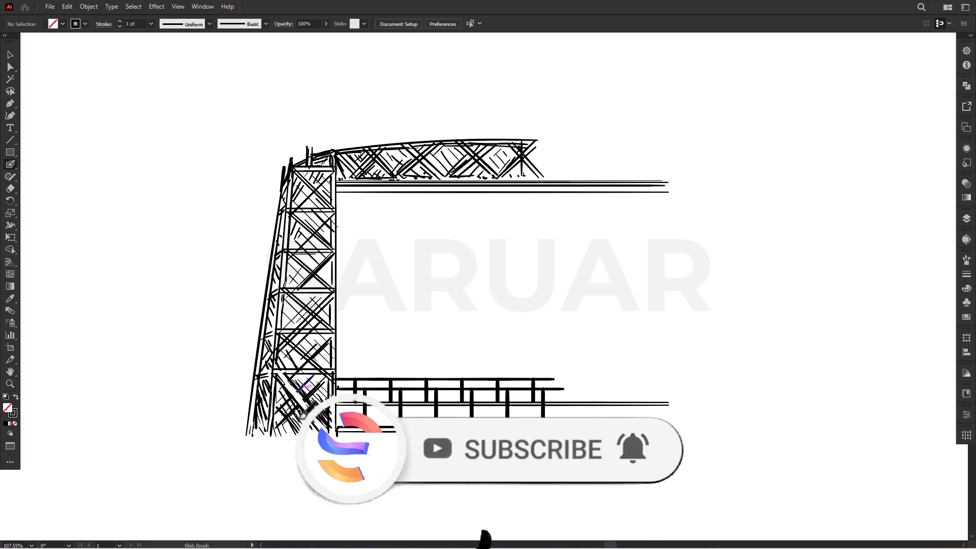
{"action": "key", "text": "shift+e"}
{"action": "key", "text": "shift+b"}
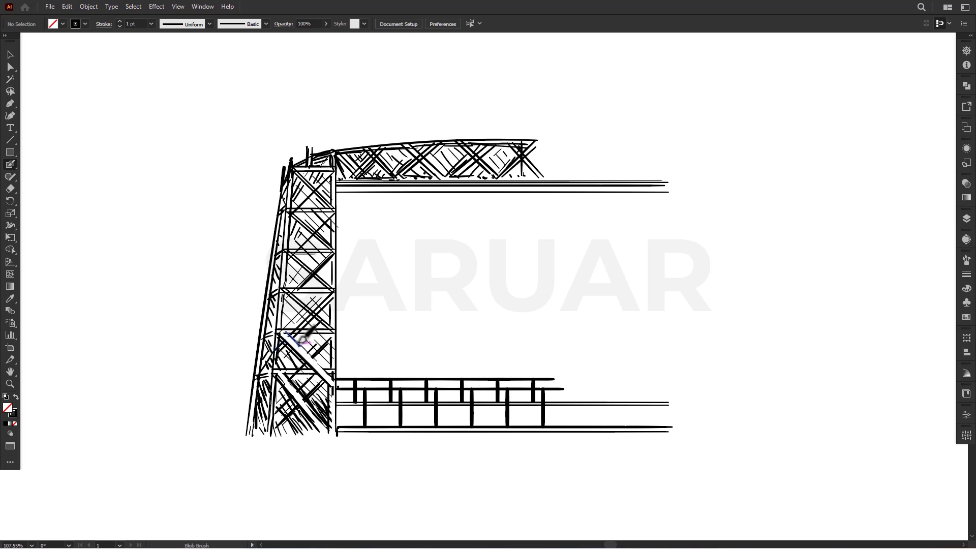
Erase past the centre line, then copy and reflect the half bridge into a mirrored right half.
{"action": "scroll", "coordinate": [377, 337], "scroll_direction": "down", "scroll_amount": 1}
{"action": "key", "text": "shift+e"}
{"action": "left_click", "coordinate": [468, 202], "text": "ctrl"}
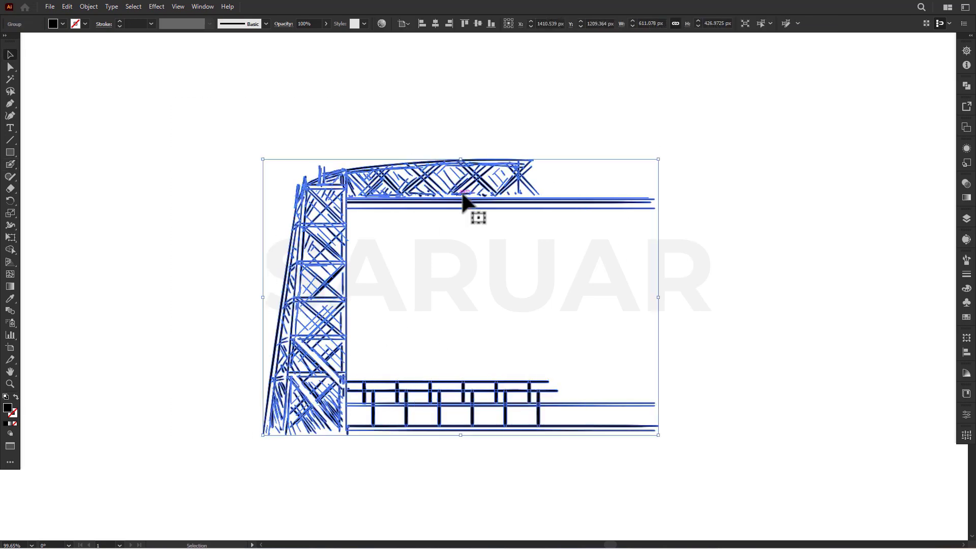
{"action": "left_click_drag", "start_coordinate": [524, 153], "coordinate": [617, 447]}
{"action": "key", "text": "v"}
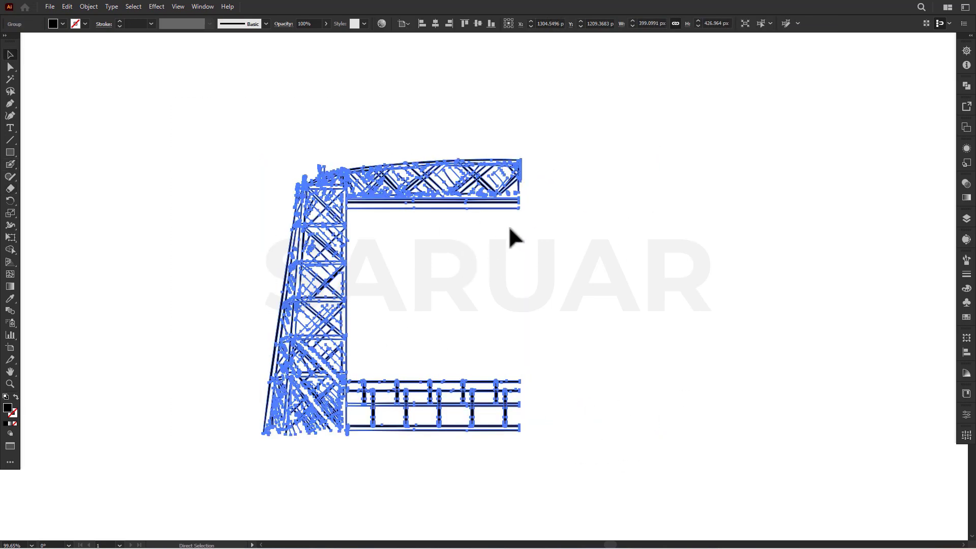
{"action": "left_click_drag", "start_coordinate": [468, 194], "coordinate": [585, 195]}
{"action": "right_click", "coordinate": [615, 197]}
{"action": "left_click", "coordinate": [766, 400]}
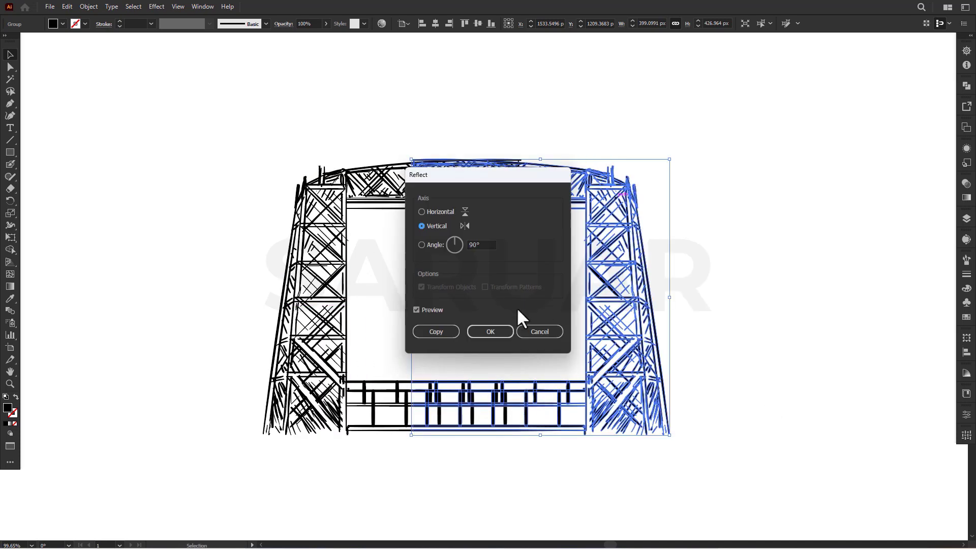
{"action": "left_click", "coordinate": [498, 329]}
{"action": "left_click_drag", "start_coordinate": [631, 345], "coordinate": [738, 345]}
{"action": "left_click", "coordinate": [519, 246]}
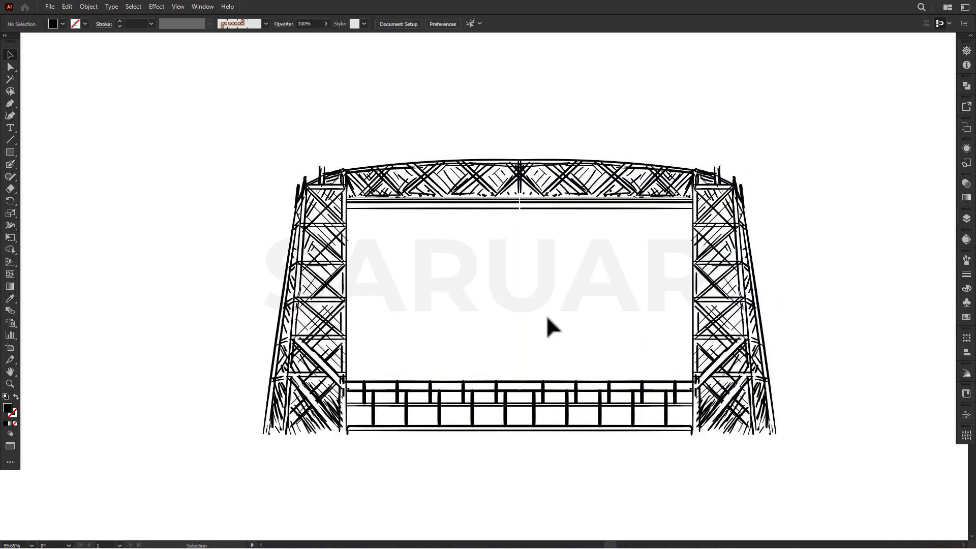
Centre the whole bridge horizontally and vertically on the artboard, then paint a short mid-span stroke.
{"action": "left_click_drag", "start_coordinate": [844, 148], "coordinate": [186, 421]}
{"action": "left_click", "coordinate": [488, 146]}
{"action": "key", "text": "a"}
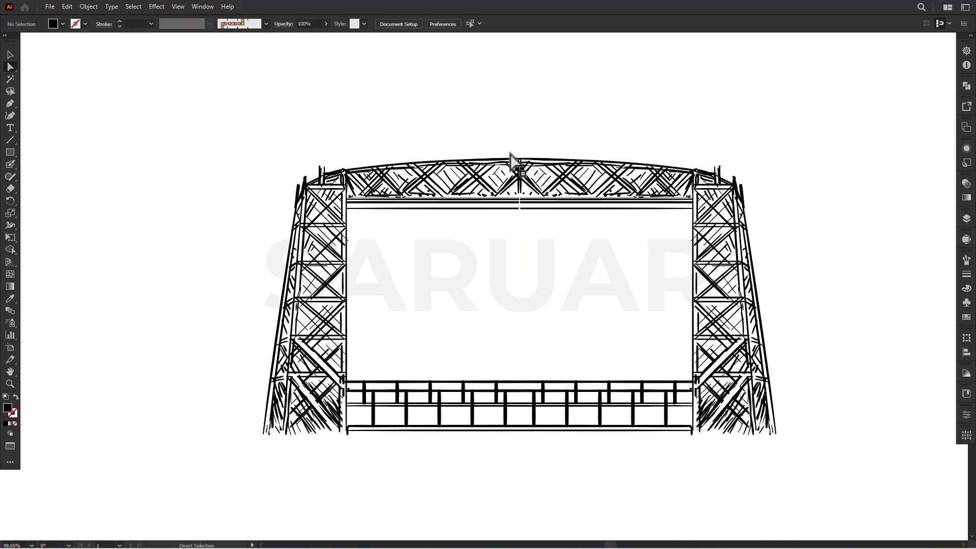
{"action": "left_click", "coordinate": [520, 189]}
{"action": "left_click", "coordinate": [762, 156]}
{"action": "key", "text": "v"}
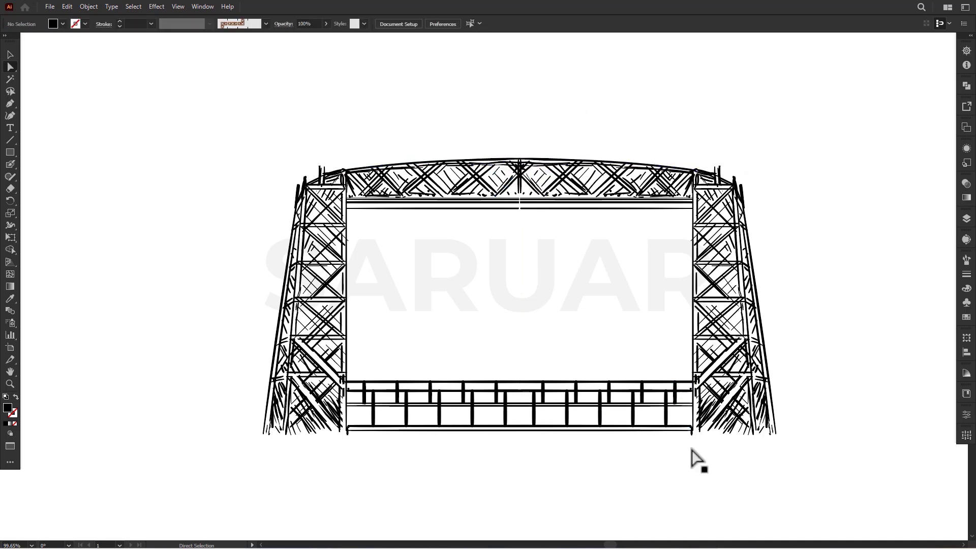
{"action": "left_click_drag", "start_coordinate": [817, 96], "coordinate": [558, 452]}
{"action": "left_click_drag", "start_coordinate": [832, 127], "coordinate": [234, 436]}
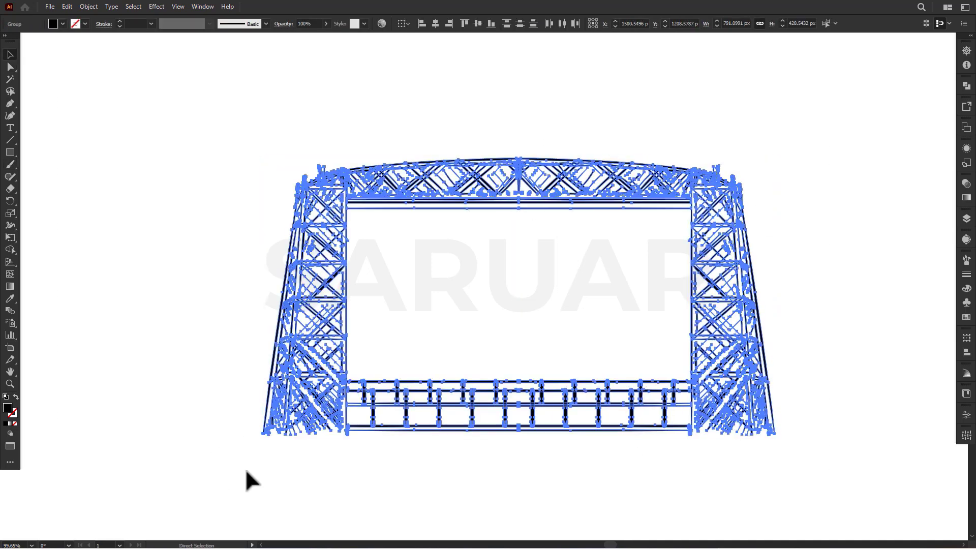
{"action": "left_click", "coordinate": [436, 24]}
{"action": "left_click", "coordinate": [478, 23]}
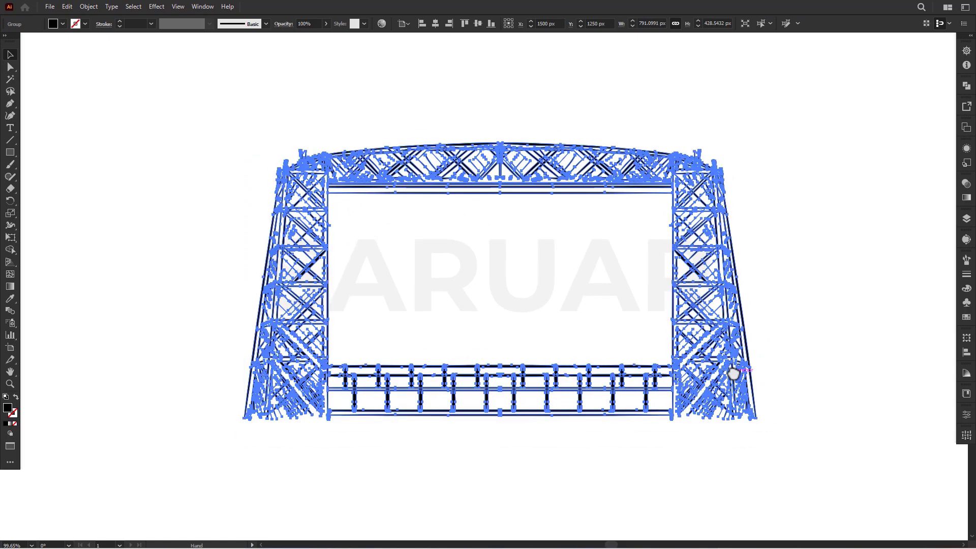
{"action": "left_click", "coordinate": [816, 328]}
{"action": "key", "text": "shift+b"}
{"action": "left_click_drag", "start_coordinate": [590, 267], "coordinate": [645, 266]}
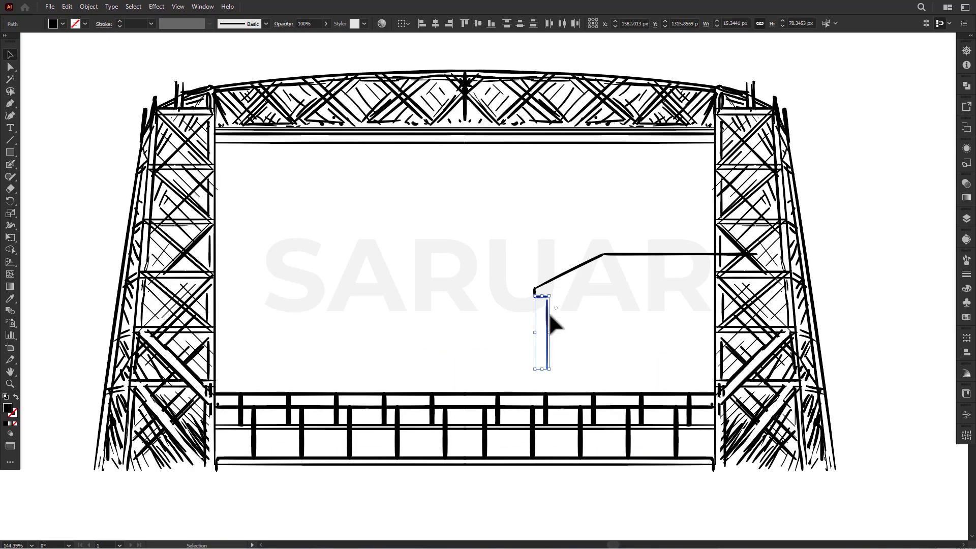
Trim the bent roof line, add a diagonal roof line, and move the house against the right tower.
{"action": "left_click", "coordinate": [542, 270]}
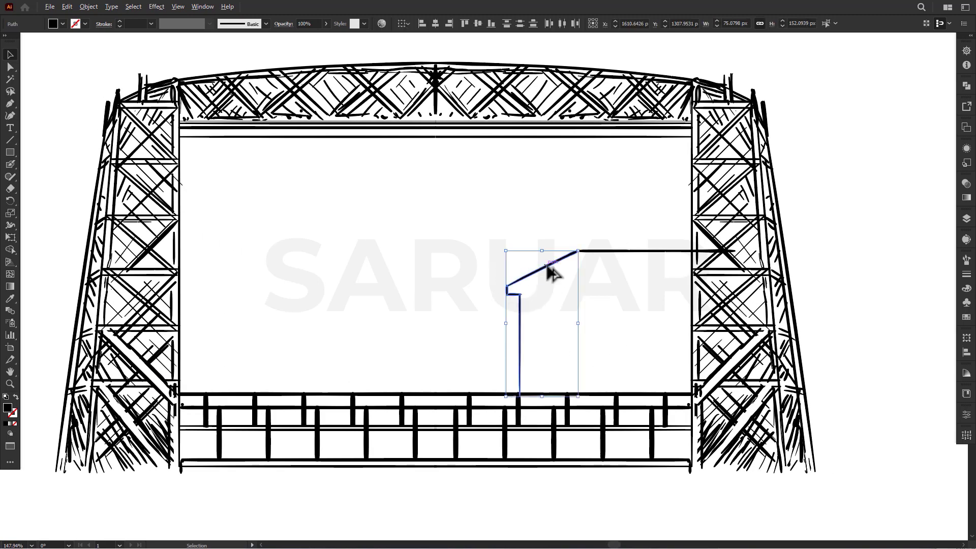
{"action": "key", "text": "shift+e"}
{"action": "mouse_move", "coordinate": [542, 269]}
{"action": "left_mouse_down"}
{"action": "mouse_move", "coordinate": [534, 322]}
{"action": "mouse_move", "coordinate": [534, 311]}
{"action": "left_mouse_up"}
{"action": "mouse_move", "coordinate": [548, 344]}
{"action": "left_mouse_down"}
{"action": "mouse_move", "coordinate": [507, 312]}
{"action": "mouse_move", "coordinate": [608, 273]}
{"action": "mouse_move", "coordinate": [588, 279]}
{"action": "mouse_move", "coordinate": [661, 291]}
{"action": "mouse_move", "coordinate": [683, 255]}
{"action": "left_mouse_up"}
{"action": "key", "text": "backslash"}
{"action": "key", "text": "v"}
{"action": "key", "text": "shift+e"}
{"action": "key", "text": "v"}
{"action": "mouse_move", "coordinate": [446, 229]}
{"action": "left_mouse_down"}
{"action": "mouse_move", "coordinate": [620, 366]}
{"action": "mouse_move", "coordinate": [648, 311]}
{"action": "left_mouse_up"}
{"action": "scroll", "coordinate": [585, 272], "scroll_direction": "down", "scroll_amount": 2}
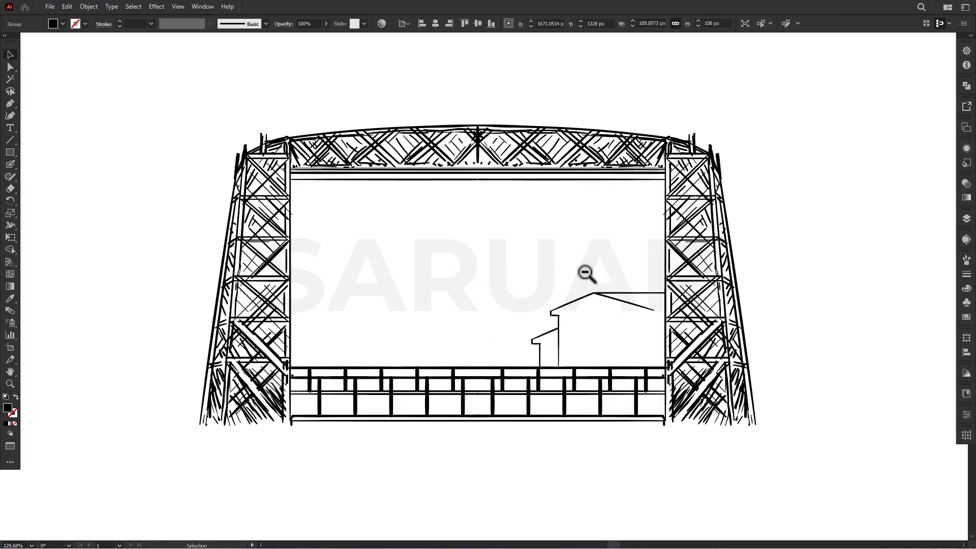
{"action": "key", "text": "ctrl+shift+a"}
{"action": "key", "text": "shift+b"}
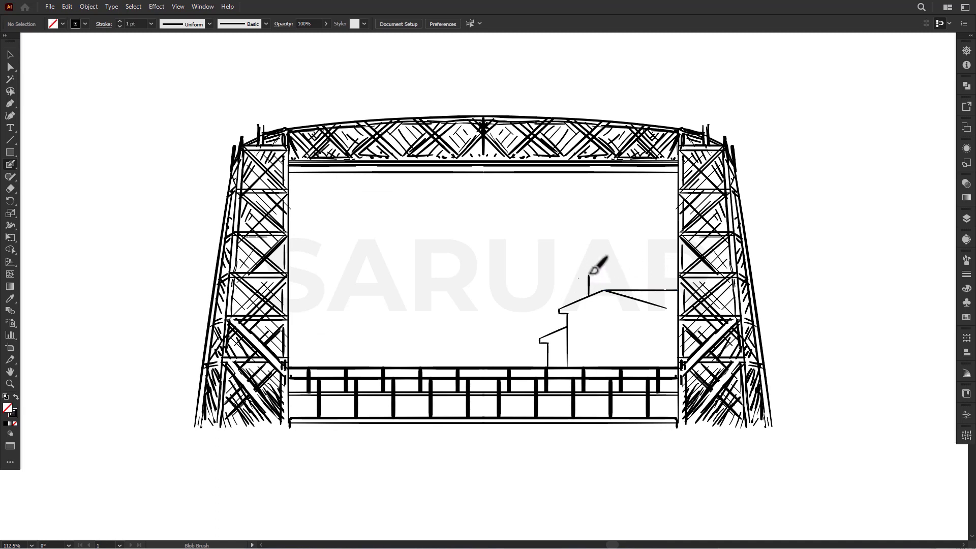
Sketch the upper-storey roof line, two vertical wall lines and a ledge on the house.
{"action": "mouse_move", "coordinate": [576, 281]}
{"action": "left_mouse_down"}
{"action": "mouse_move", "coordinate": [640, 258]}
{"action": "mouse_move", "coordinate": [683, 268]}
{"action": "mouse_move", "coordinate": [631, 271]}
{"action": "mouse_move", "coordinate": [657, 273]}
{"action": "left_mouse_up"}
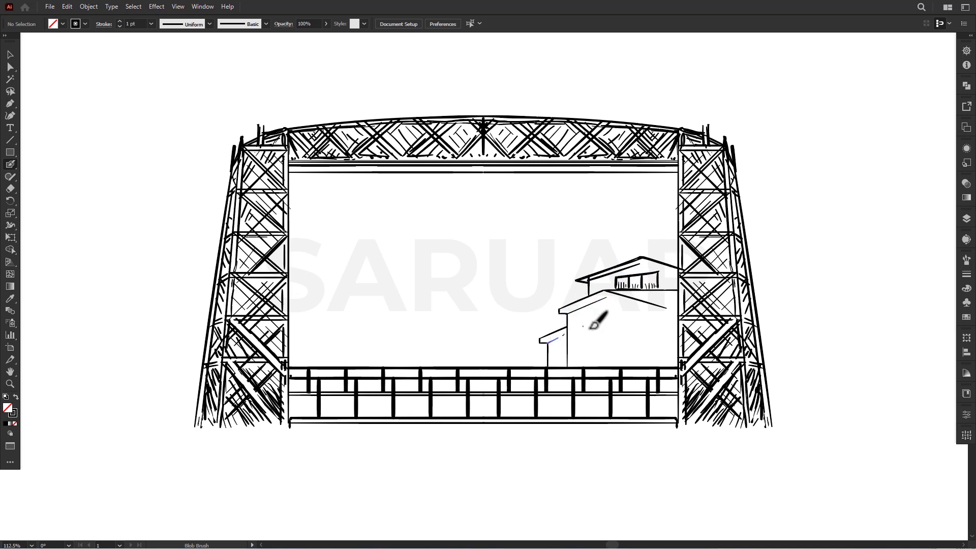
{"action": "left_click_drag", "start_coordinate": [661, 320], "coordinate": [661, 364]}
{"action": "left_click_drag", "start_coordinate": [643, 343], "coordinate": [642, 360]}
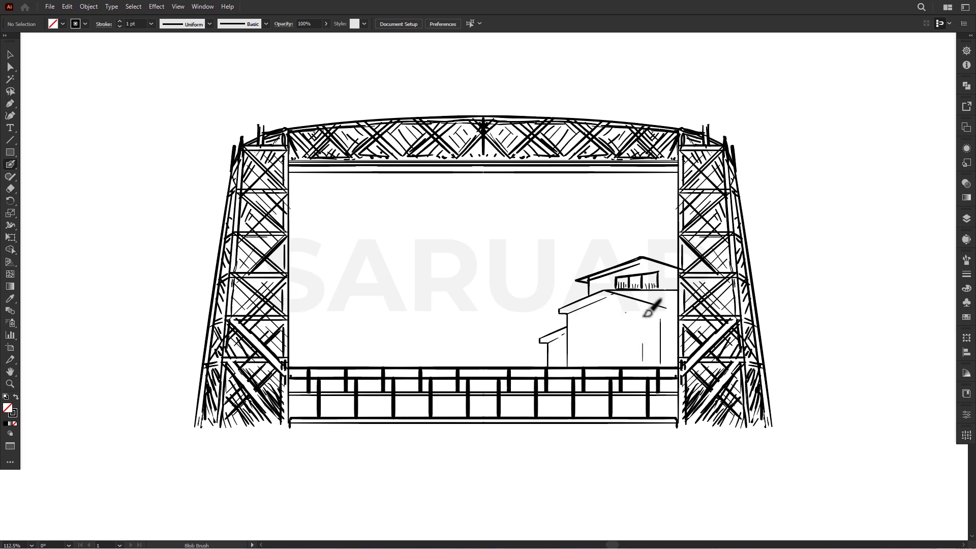
{"action": "left_click_drag", "start_coordinate": [604, 292], "coordinate": [676, 311]}
{"action": "mouse_move", "coordinate": [599, 332]}
{"action": "left_mouse_down"}
{"action": "mouse_move", "coordinate": [628, 333]}
{"action": "mouse_move", "coordinate": [596, 365]}
{"action": "left_mouse_up"}
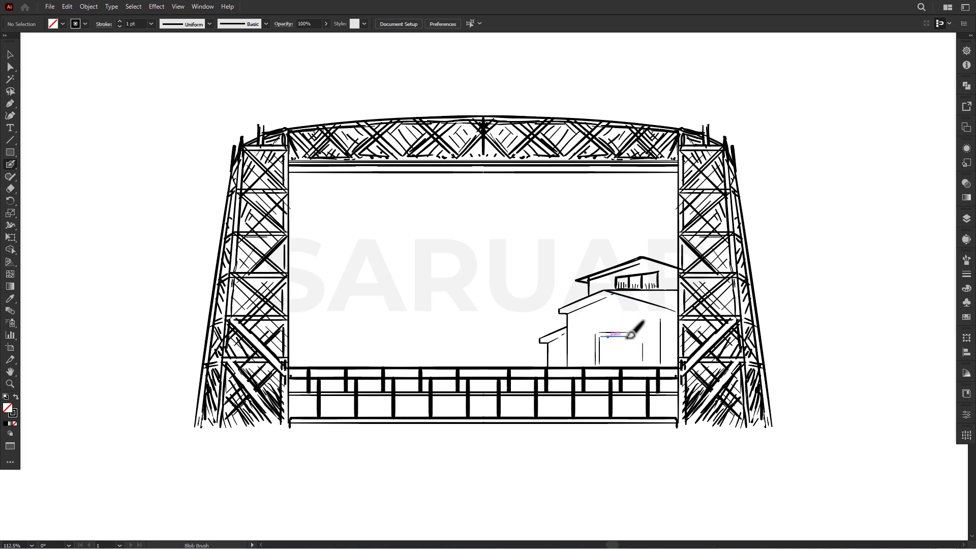
Set the Eraser size and erase stray marks from the rooftop railing.
{"action": "double_click", "coordinate": [10, 188]}
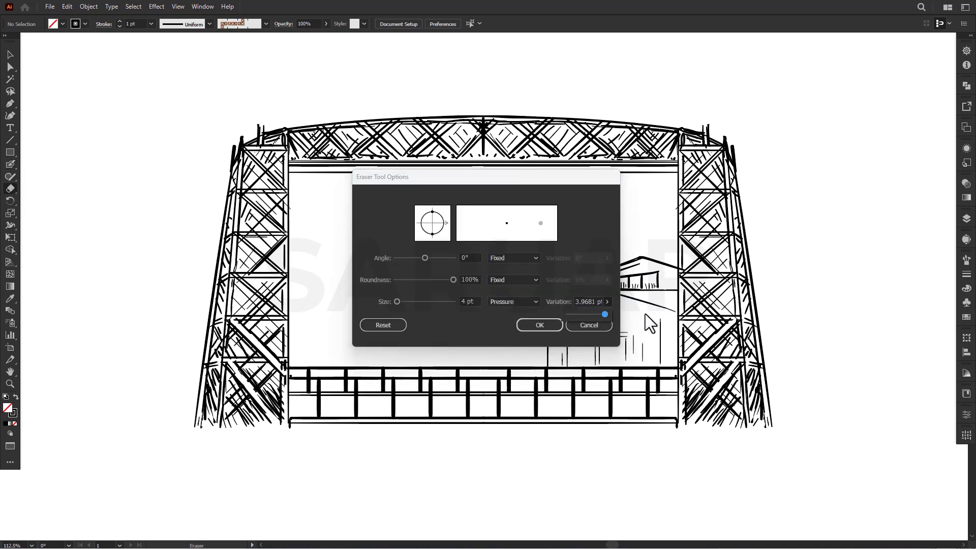
{"action": "key", "text": "Return"}
{"action": "left_click_drag", "start_coordinate": [624, 274], "coordinate": [647, 275]}
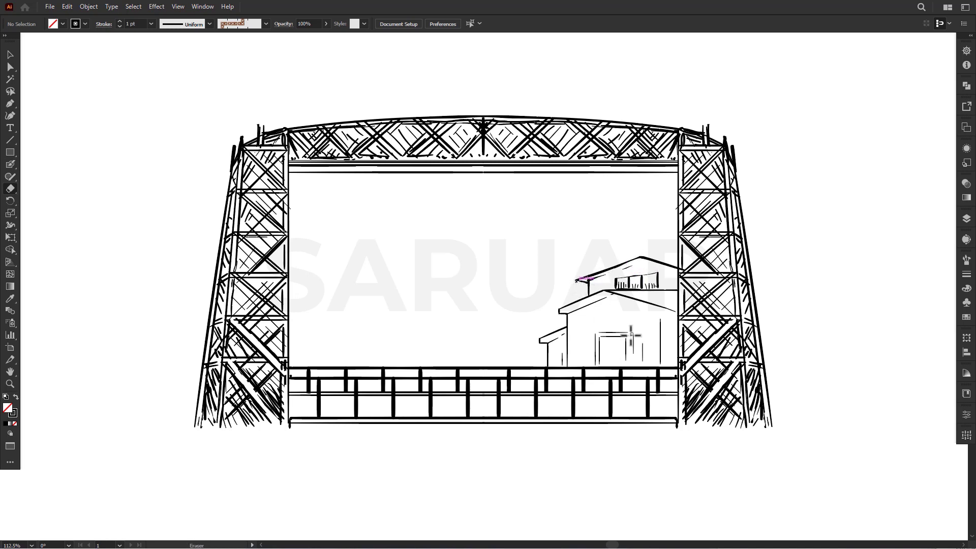
Hatch the house door with Blob Brush strokes and select the house.
{"action": "key", "text": "shift+b"}
{"action": "mouse_move", "coordinate": [607, 348]}
{"action": "left_mouse_down"}
{"action": "mouse_move", "coordinate": [630, 364]}
{"action": "mouse_move", "coordinate": [655, 359]}
{"action": "left_mouse_up"}
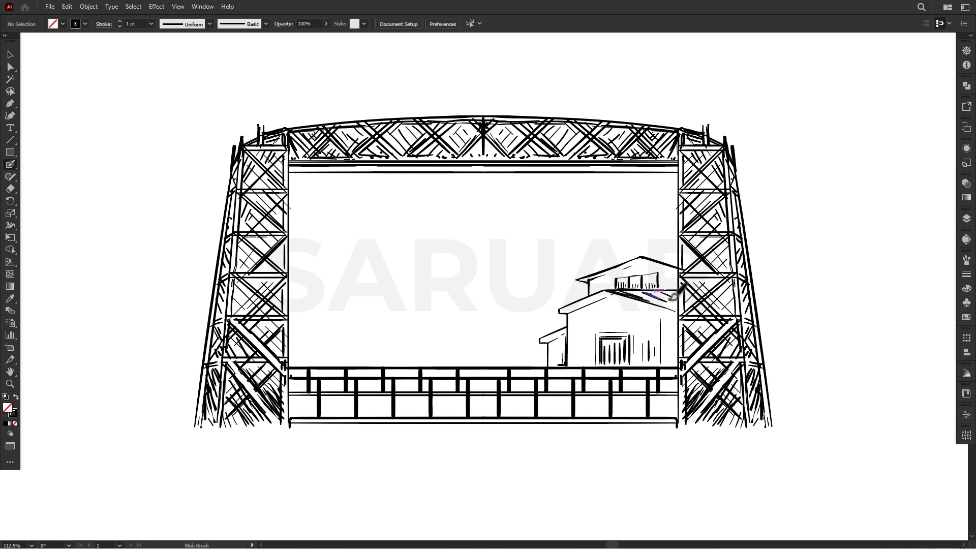
{"action": "key", "text": "ctrl+a"}
{"action": "left_click", "coordinate": [610, 315], "text": "ctrl"}
Start a tree scribble beside the house with swapped colours and merge it with Pathfinder.
{"action": "left_click", "coordinate": [523, 271], "text": "ctrl"}
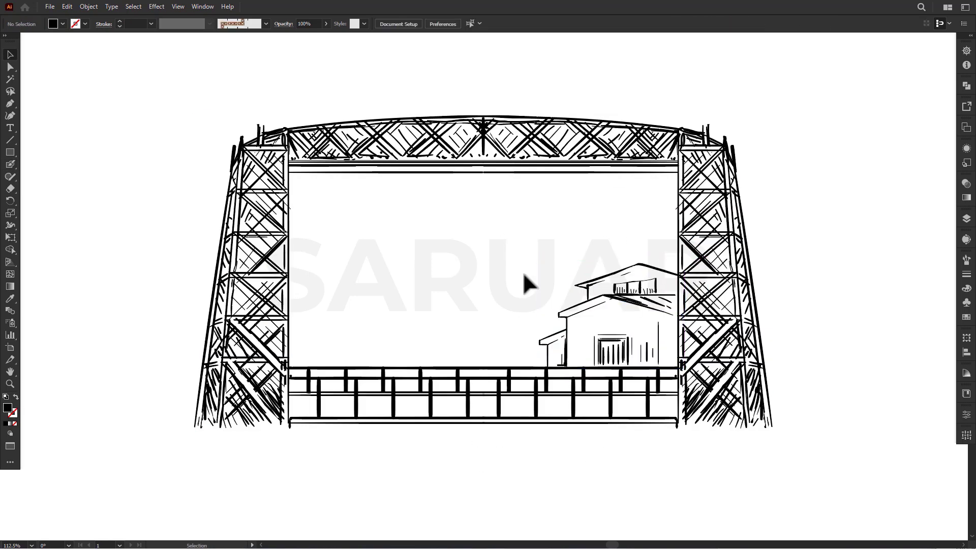
{"action": "scroll", "coordinate": [541, 190], "scroll_direction": "down", "scroll_amount": 1}
{"action": "key", "text": "shift+x"}
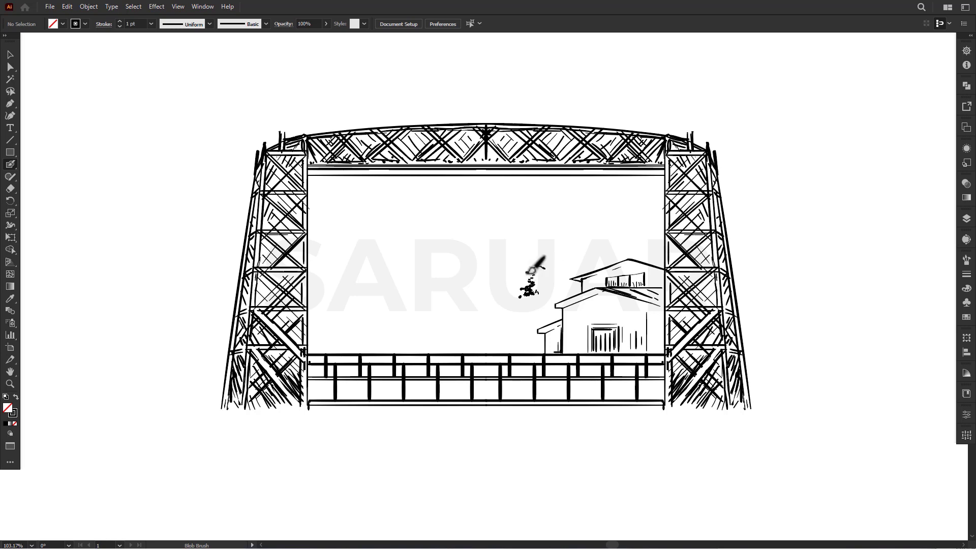
{"action": "mouse_move", "coordinate": [562, 222]}
{"action": "left_mouse_down"}
{"action": "mouse_move", "coordinate": [549, 290]}
{"action": "mouse_move", "coordinate": [563, 218]}
{"action": "left_mouse_up"}
{"action": "key", "text": "v"}
{"action": "left_click", "coordinate": [559, 244]}
{"action": "left_click", "coordinate": [965, 85]}
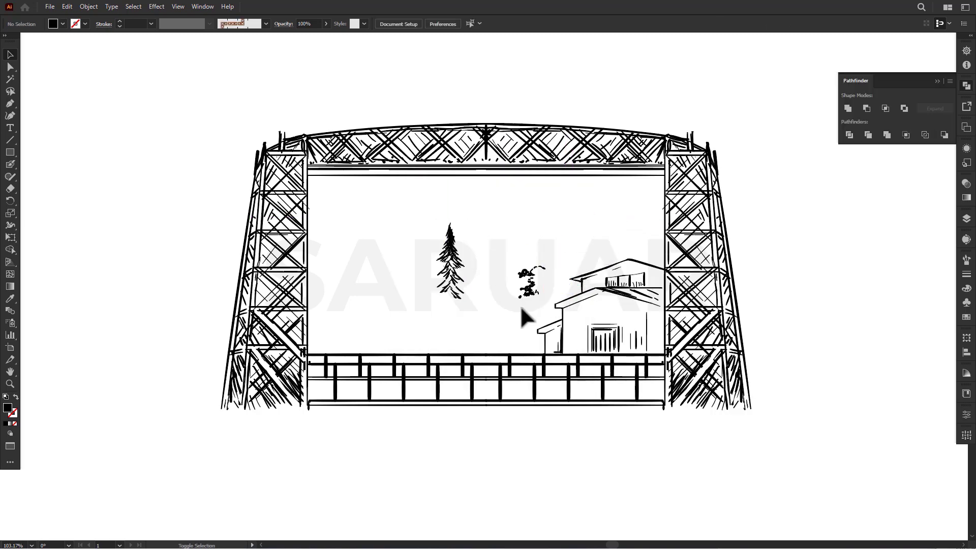
{"action": "key", "text": "shift+b"}
{"action": "scroll", "coordinate": [532, 262], "scroll_direction": "up", "scroll_amount": 1}
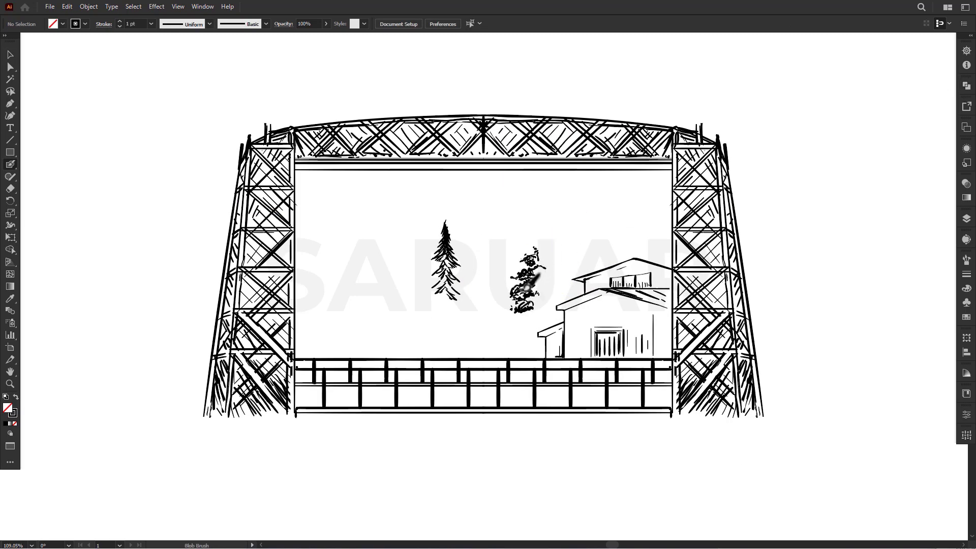
{"action": "key", "text": "shift+e"}
{"action": "key", "text": "shift+b"}
Paint the small tree's foliage and trunk, thin branches above the roof, and a roof-edge stroke.
{"action": "left_click_drag", "start_coordinate": [530, 319], "coordinate": [540, 312]}
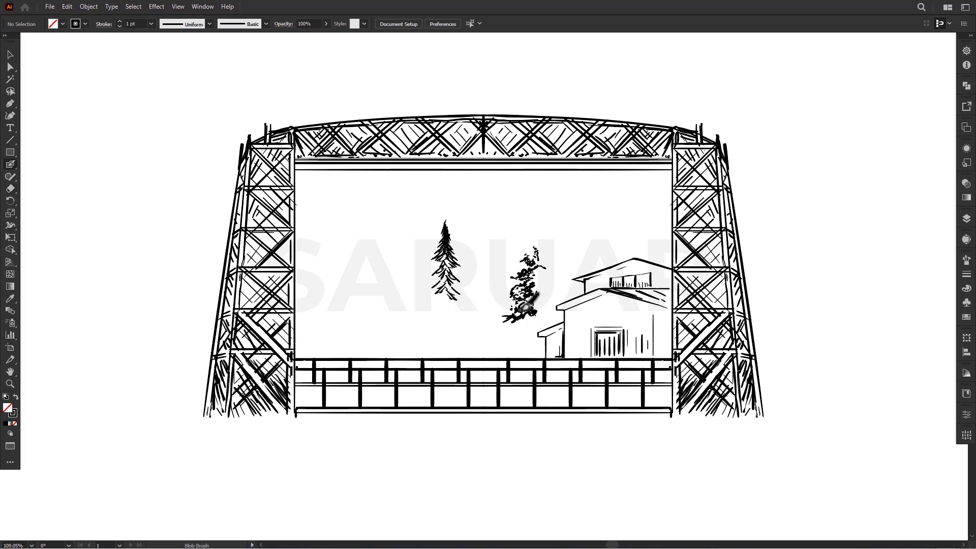
{"action": "mouse_move", "coordinate": [540, 357]}
{"action": "left_mouse_down"}
{"action": "mouse_move", "coordinate": [528, 311]}
{"action": "mouse_move", "coordinate": [548, 319]}
{"action": "left_mouse_up"}
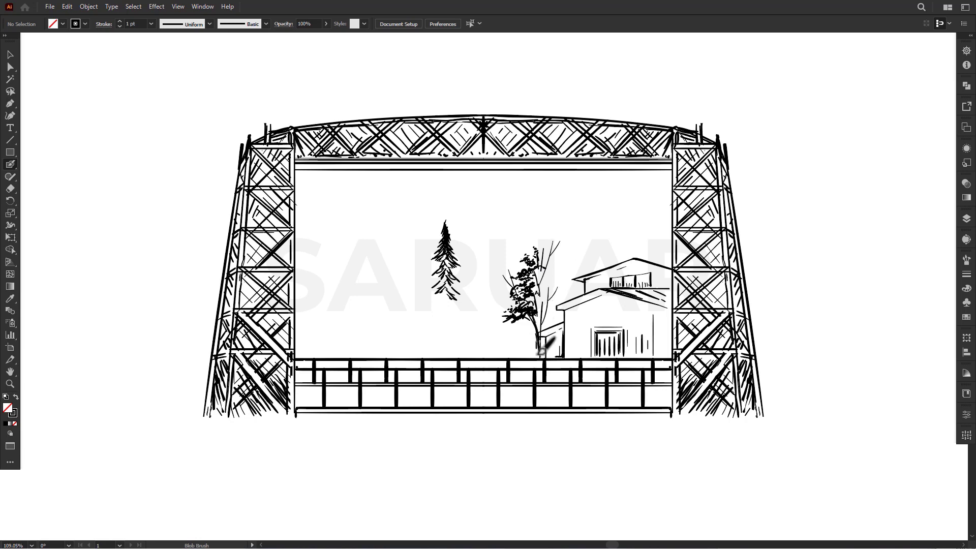
{"action": "left_click_drag", "start_coordinate": [580, 235], "coordinate": [585, 272]}
{"action": "left_click_drag", "start_coordinate": [595, 273], "coordinate": [598, 250]}
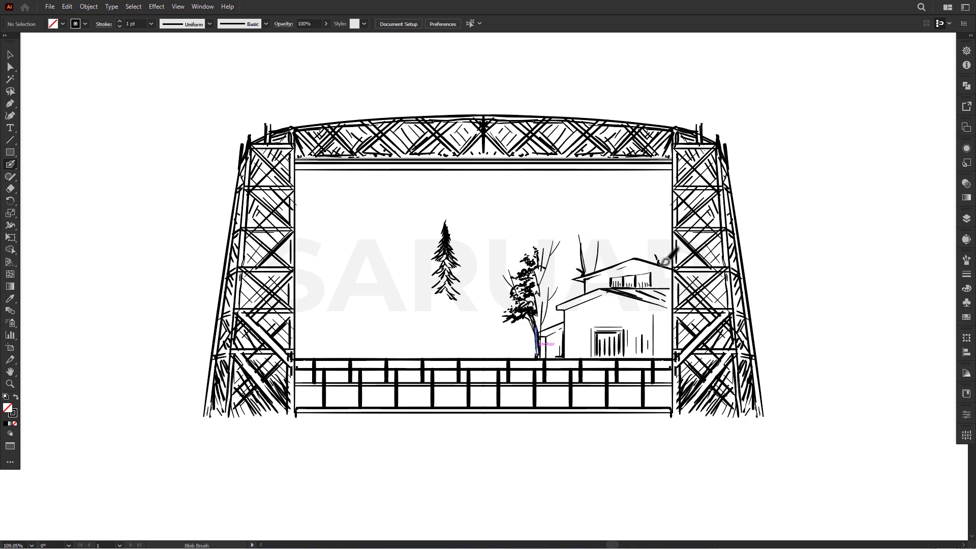
{"action": "scroll", "coordinate": [538, 335], "scroll_direction": "up", "scroll_amount": 1}
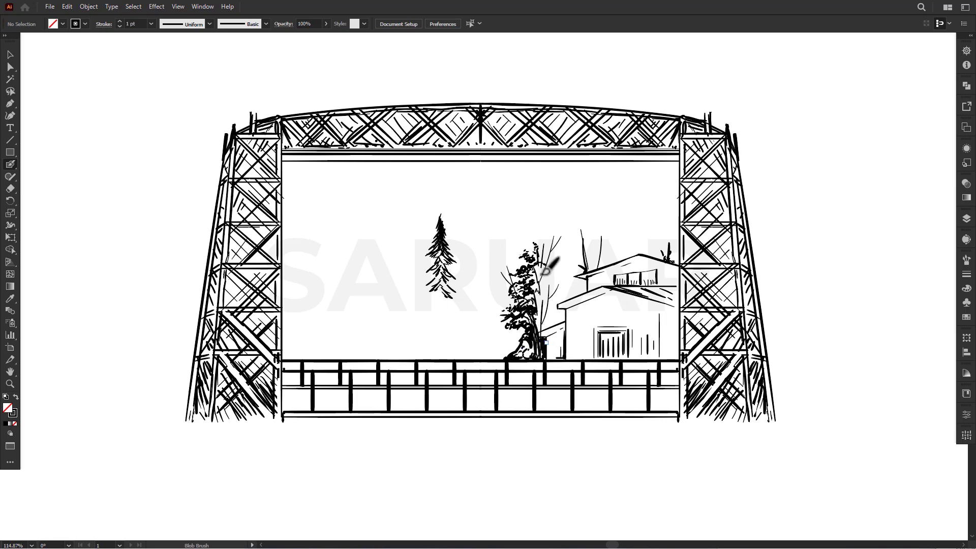
{"action": "scroll", "coordinate": [543, 329], "scroll_direction": "down", "scroll_amount": 1}
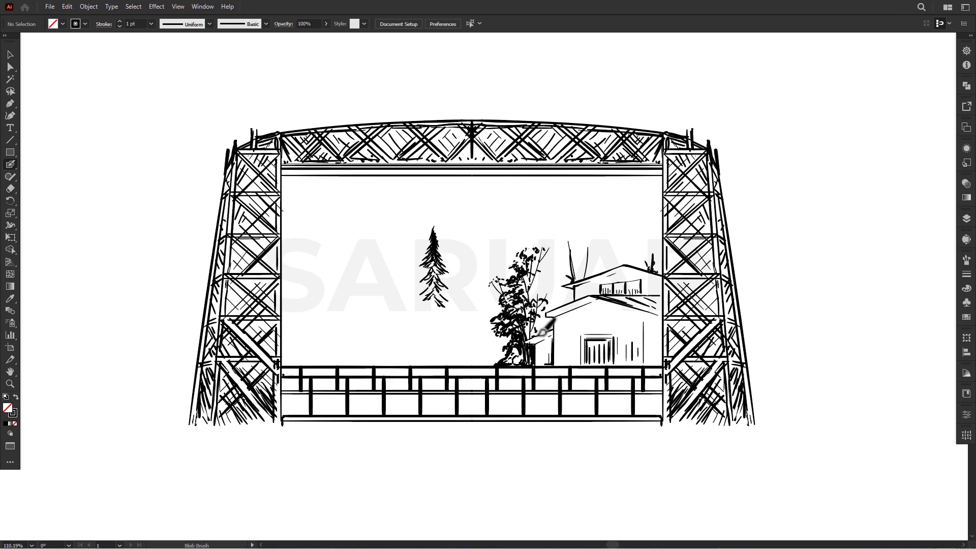
{"action": "left_click_drag", "start_coordinate": [578, 288], "coordinate": [566, 301]}
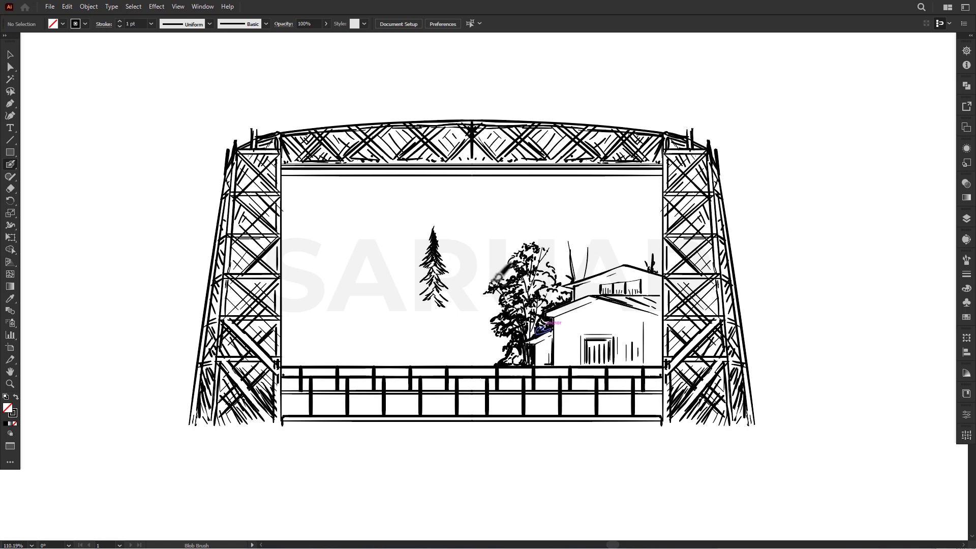
Merge the leafy tree group and paint foliage above the right side of the roof.
{"action": "key", "text": "v"}
{"action": "key", "text": "ctrl+a"}
{"action": "left_click", "coordinate": [513, 305]}
{"action": "left_click", "coordinate": [967, 85]}
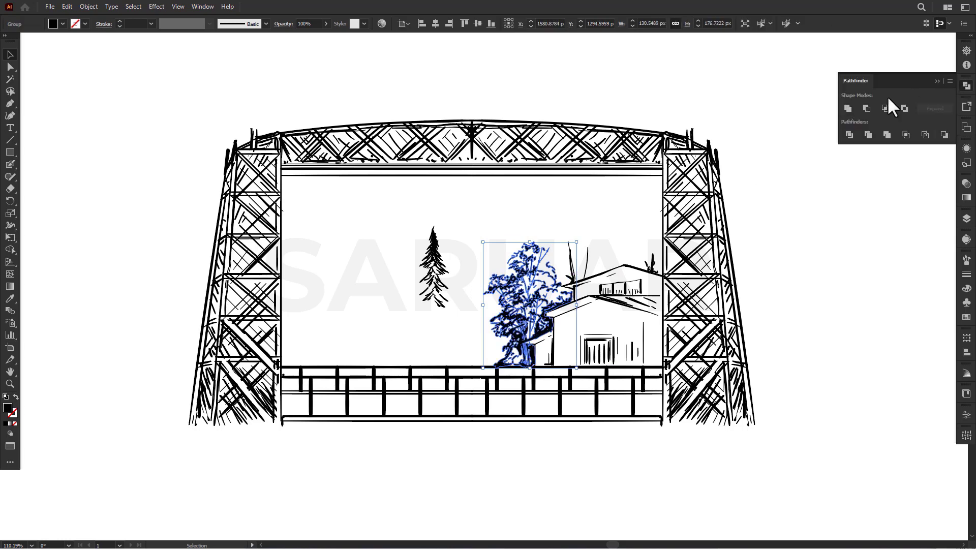
{"action": "key", "text": "shift+b"}
{"action": "scroll", "coordinate": [672, 217], "scroll_direction": "up", "scroll_amount": 2}
{"action": "left_click_drag", "start_coordinate": [640, 239], "coordinate": [621, 259]}
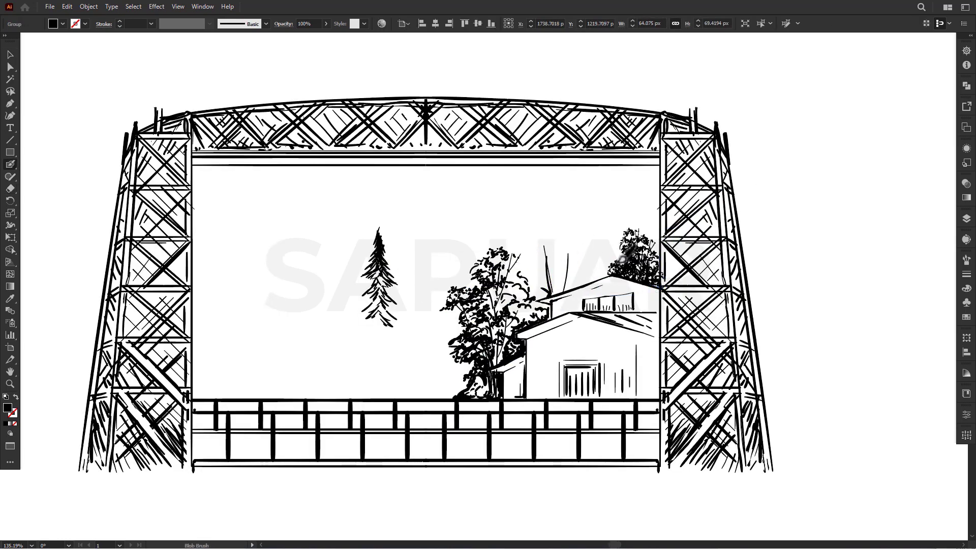
{"action": "scroll", "coordinate": [622, 259], "scroll_direction": "down", "scroll_amount": 1}
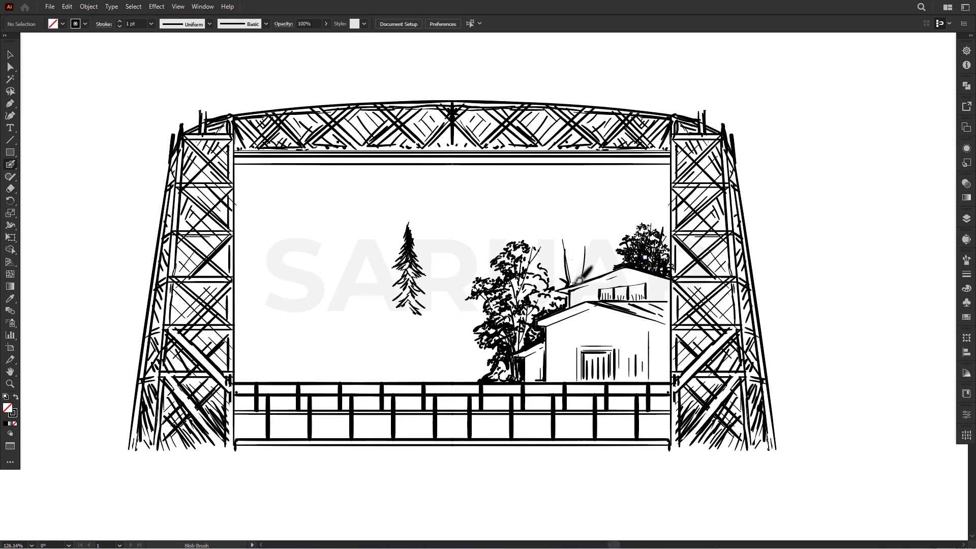
{"action": "key", "text": "shift+e"}
{"action": "key", "text": "shift+b"}
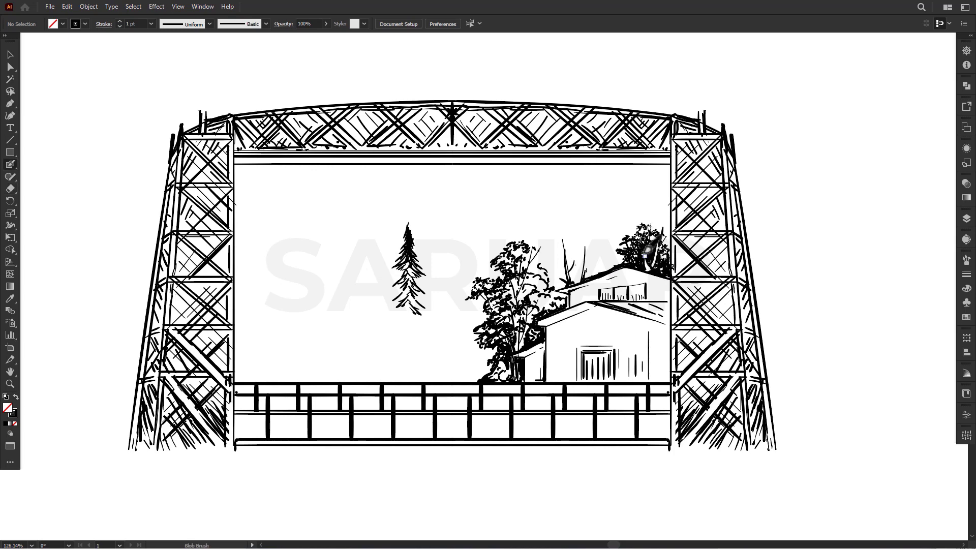
{"action": "scroll", "coordinate": [667, 249], "scroll_direction": "up", "scroll_amount": 1}
Darken the pine's branches and tip, move it beside the house, and resize the small pine behind.
{"action": "left_click_drag", "start_coordinate": [386, 286], "coordinate": [384, 330]}
{"action": "mouse_move", "coordinate": [399, 206]}
{"action": "left_mouse_down"}
{"action": "mouse_move", "coordinate": [412, 272]}
{"action": "mouse_move", "coordinate": [559, 264]}
{"action": "mouse_move", "coordinate": [600, 244]}
{"action": "mouse_move", "coordinate": [579, 260]}
{"action": "mouse_move", "coordinate": [584, 239]}
{"action": "left_mouse_up"}
{"action": "key", "text": "v"}
{"action": "left_click", "coordinate": [396, 274]}
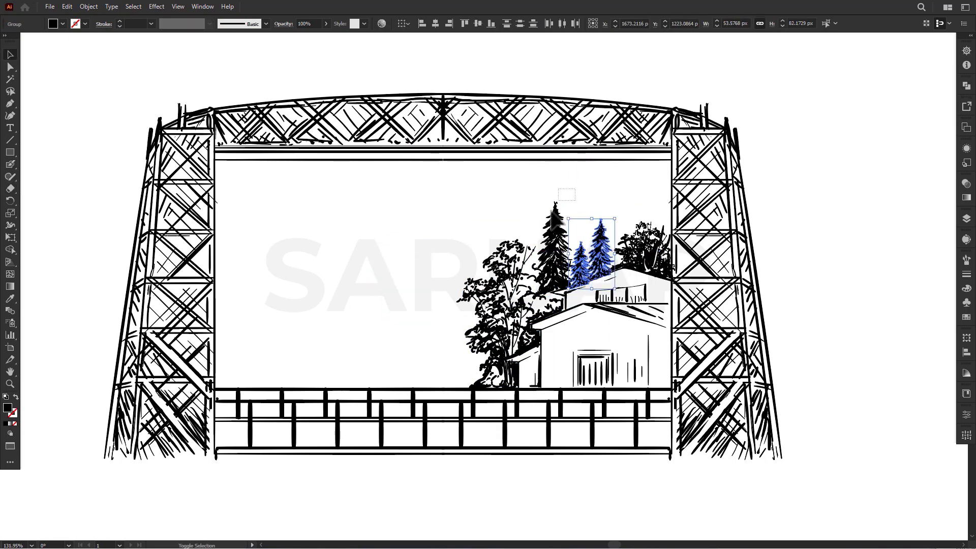
{"action": "left_click", "coordinate": [554, 239], "text": "shift"}
{"action": "key", "text": "ctrl+shift+a"}
{"action": "scroll", "coordinate": [566, 333], "scroll_direction": "down", "scroll_amount": 1, "text": "alt"}
{"action": "key", "text": "shift+b"}
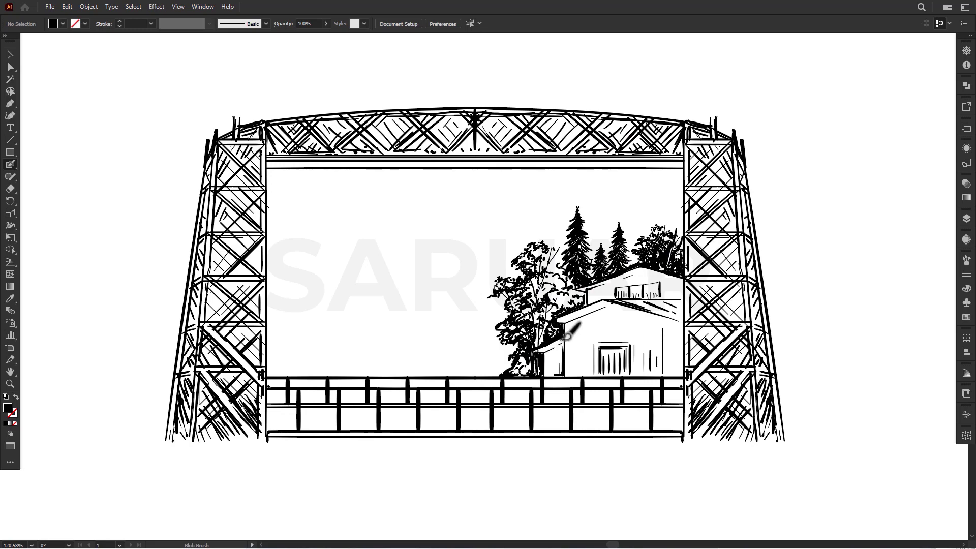
{"action": "key", "text": "shift+x"}
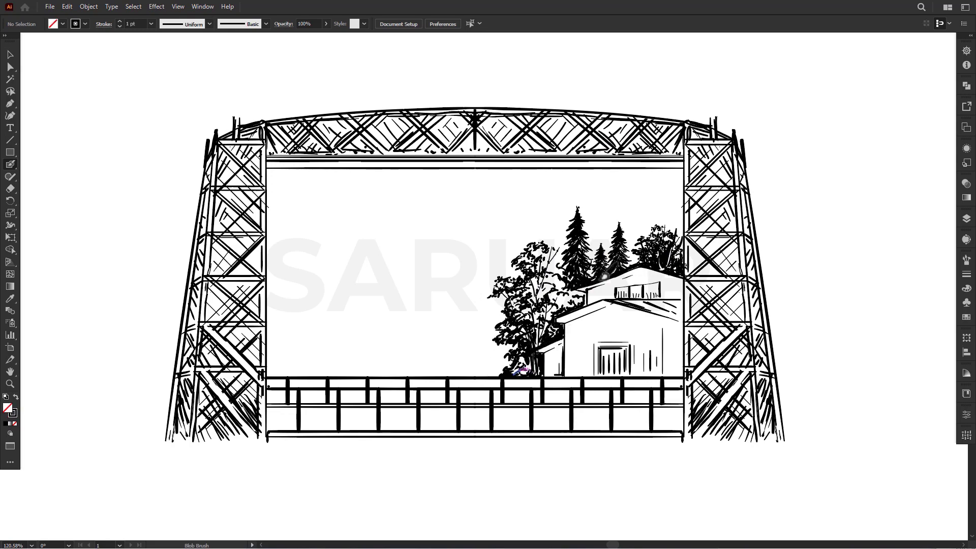
{"action": "scroll", "coordinate": [653, 277], "scroll_direction": "down", "scroll_amount": 1, "text": "alt"}
Hatch the lower-left fence section and copy the hatch strokes across the whole fence.
{"action": "left_click_drag", "start_coordinate": [356, 367], "coordinate": [402, 373]}
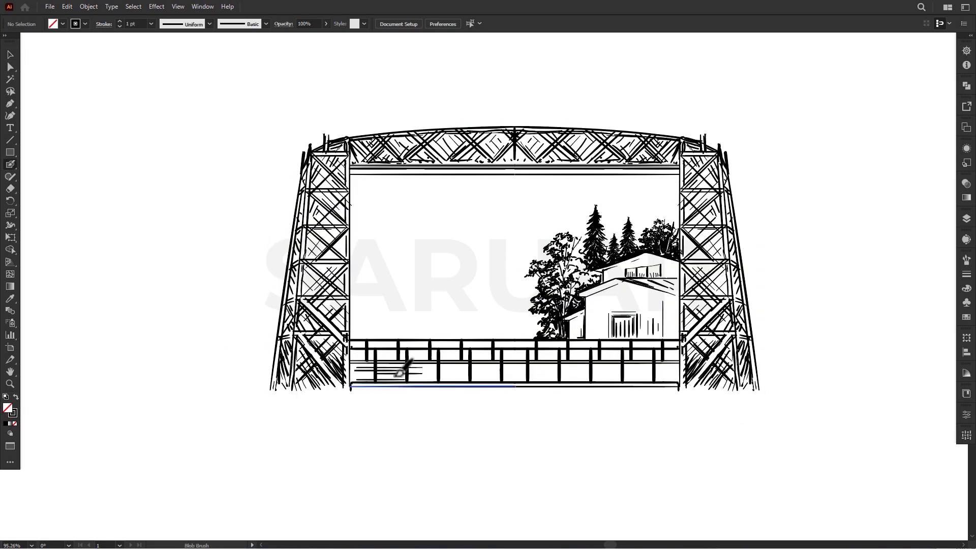
{"action": "key", "text": "v"}
{"action": "left_click", "coordinate": [386, 373]}
{"action": "scroll", "coordinate": [458, 356], "scroll_direction": "up", "scroll_amount": 1, "text": "alt"}
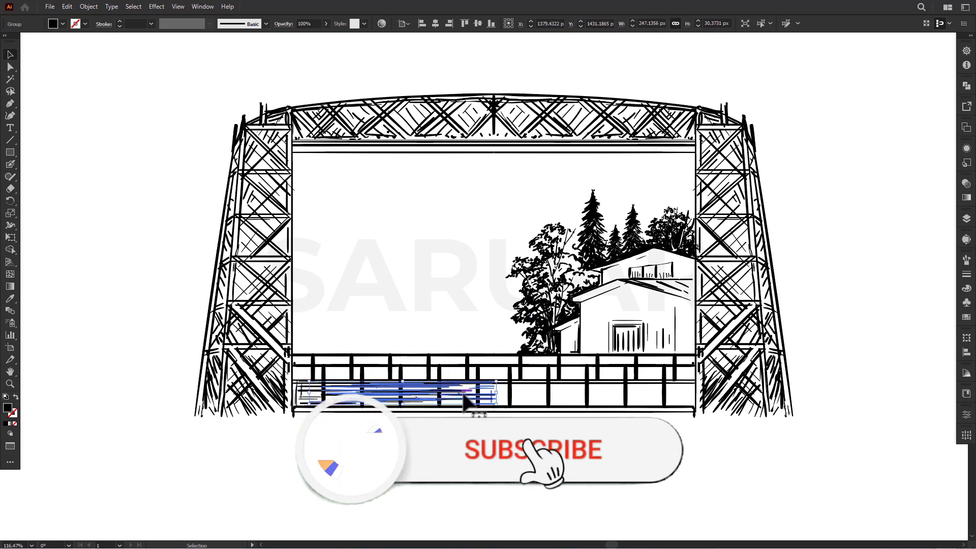
{"action": "left_click_drag", "start_coordinate": [498, 402], "coordinate": [508, 407]}
{"action": "left_click", "coordinate": [966, 85]}
{"action": "left_click_drag", "start_coordinate": [630, 402], "coordinate": [725, 401]}
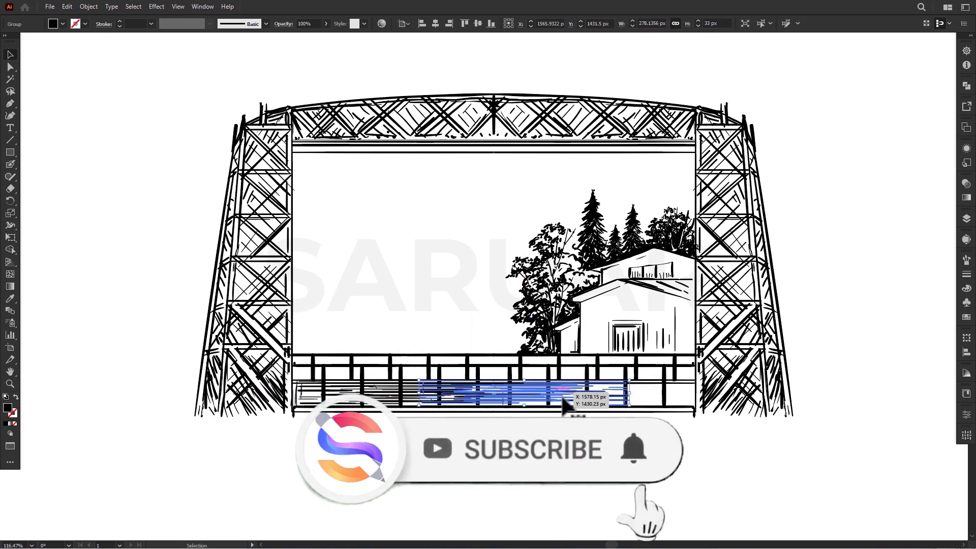
{"action": "left_click_drag", "start_coordinate": [630, 399], "coordinate": [284, 399]}
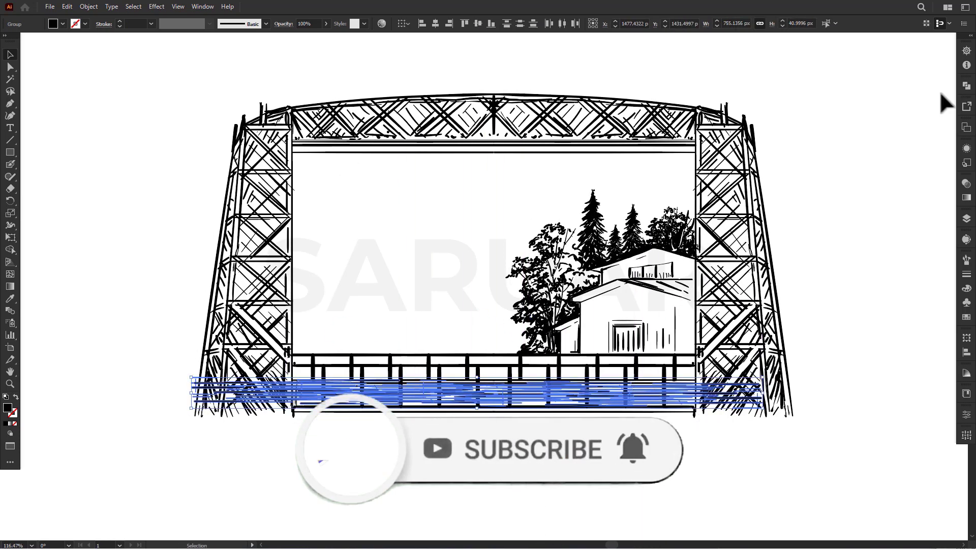
Erase hatching beyond the left and right fence posts, then select all artwork.
{"action": "left_click", "coordinate": [966, 85]}
{"action": "key", "text": "shift+e"}
{"action": "left_click_drag", "start_coordinate": [763, 392], "coordinate": [696, 391]}
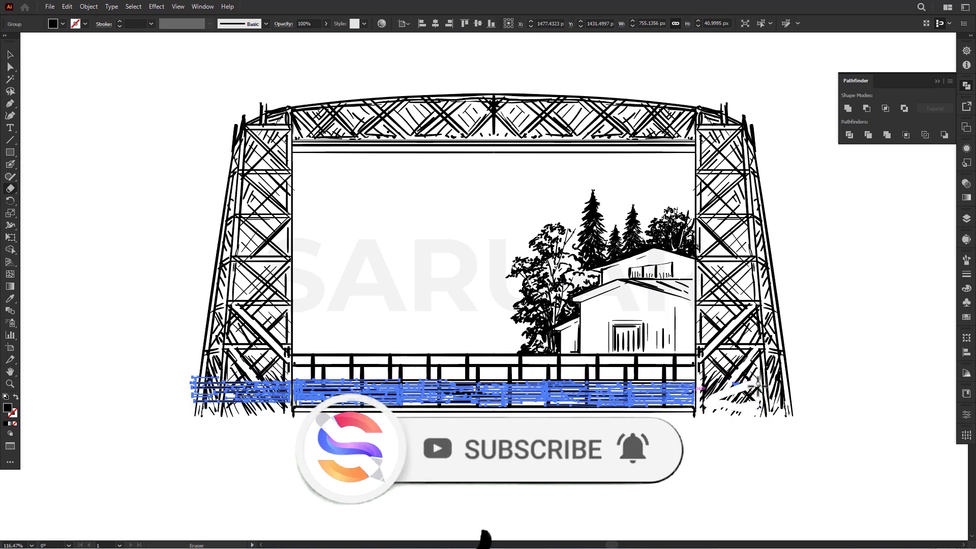
{"action": "left_click_drag", "start_coordinate": [295, 384], "coordinate": [196, 394]}
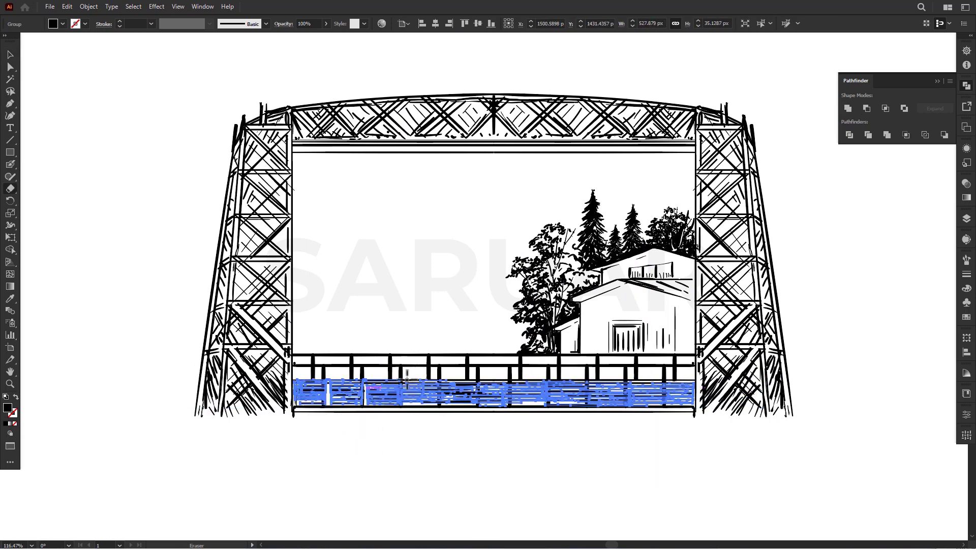
{"action": "key", "text": "v"}
{"action": "key", "text": "ctrl+shift+a"}
{"action": "scroll", "coordinate": [596, 387], "scroll_direction": "down", "scroll_amount": 2}
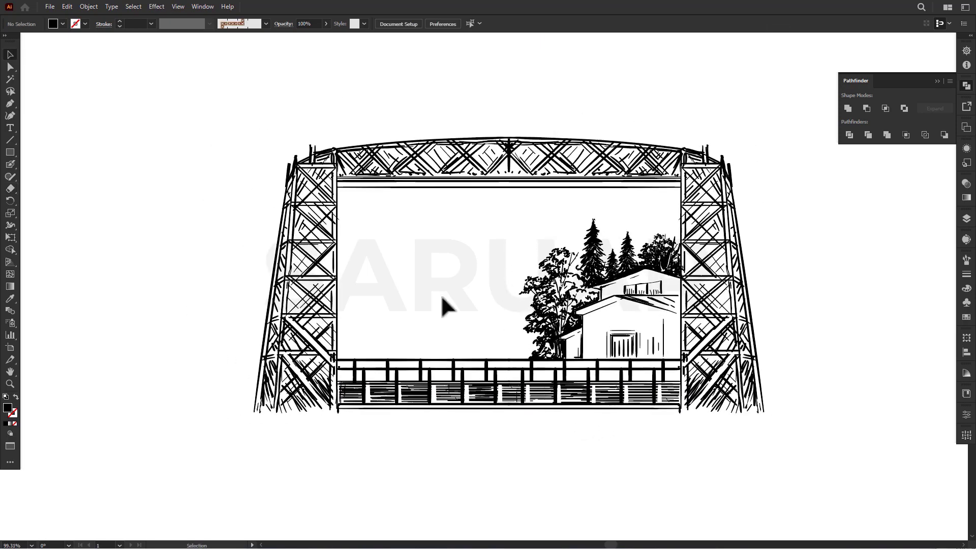
{"action": "key", "text": "ctrl+a"}
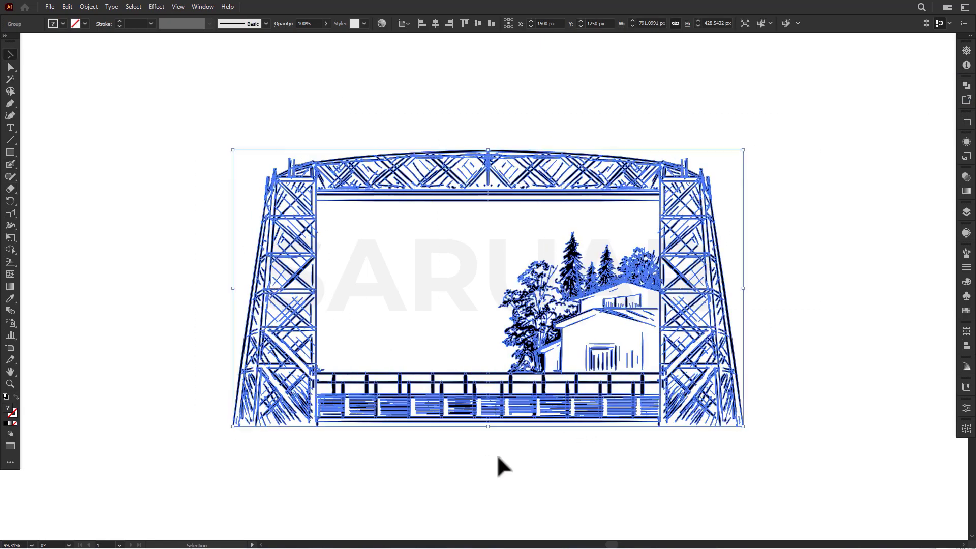
Pencil ground lines, grass hatching and a rock outcrop outline below the left tower.
{"action": "left_click", "coordinate": [500, 465]}
{"action": "key", "text": "n"}
{"action": "mouse_move", "coordinate": [319, 423]}
{"action": "left_mouse_down"}
{"action": "mouse_move", "coordinate": [387, 453]}
{"action": "mouse_move", "coordinate": [399, 473]}
{"action": "left_mouse_up"}
{"action": "left_click_drag", "start_coordinate": [343, 442], "coordinate": [351, 472]}
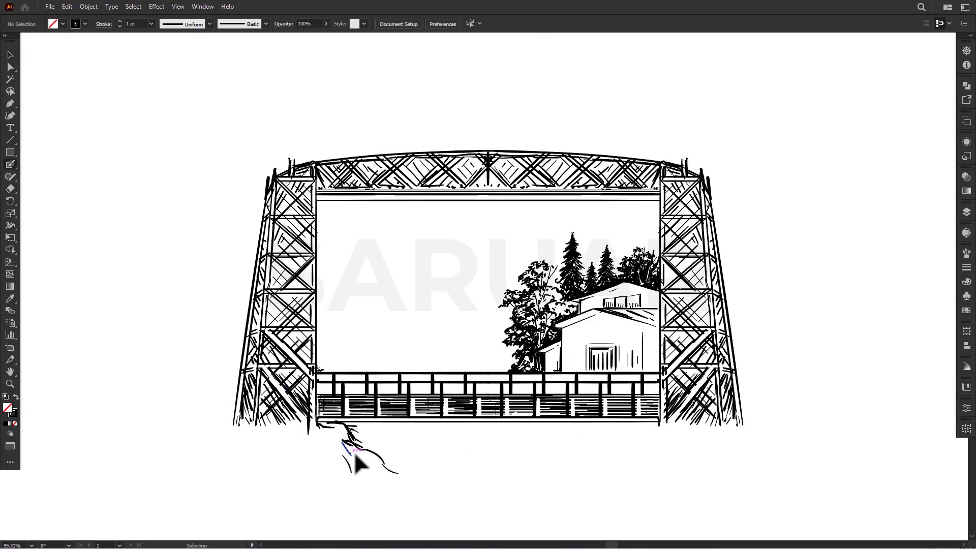
{"action": "mouse_move", "coordinate": [265, 428]}
{"action": "left_mouse_down"}
{"action": "mouse_move", "coordinate": [311, 437]}
{"action": "mouse_move", "coordinate": [321, 450]}
{"action": "left_mouse_up"}
{"action": "left_click_drag", "start_coordinate": [332, 483], "coordinate": [356, 471]}
{"action": "mouse_move", "coordinate": [303, 516]}
{"action": "left_mouse_down"}
{"action": "mouse_move", "coordinate": [326, 496]}
{"action": "mouse_move", "coordinate": [396, 481]}
{"action": "mouse_move", "coordinate": [374, 465]}
{"action": "mouse_move", "coordinate": [380, 484]}
{"action": "left_mouse_up"}
{"action": "left_click_drag", "start_coordinate": [357, 422], "coordinate": [379, 460]}
{"action": "left_click_drag", "start_coordinate": [295, 402], "coordinate": [315, 430]}
{"action": "left_click_drag", "start_coordinate": [219, 412], "coordinate": [231, 426]}
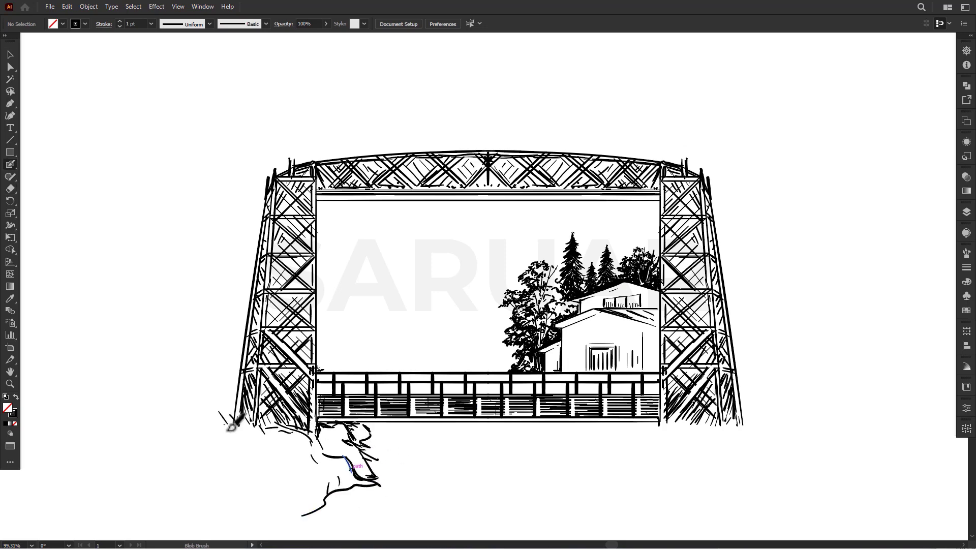
Move the spare tree group into the scene and shrink a tree copy.
{"action": "key", "text": "ctrl+minus"}
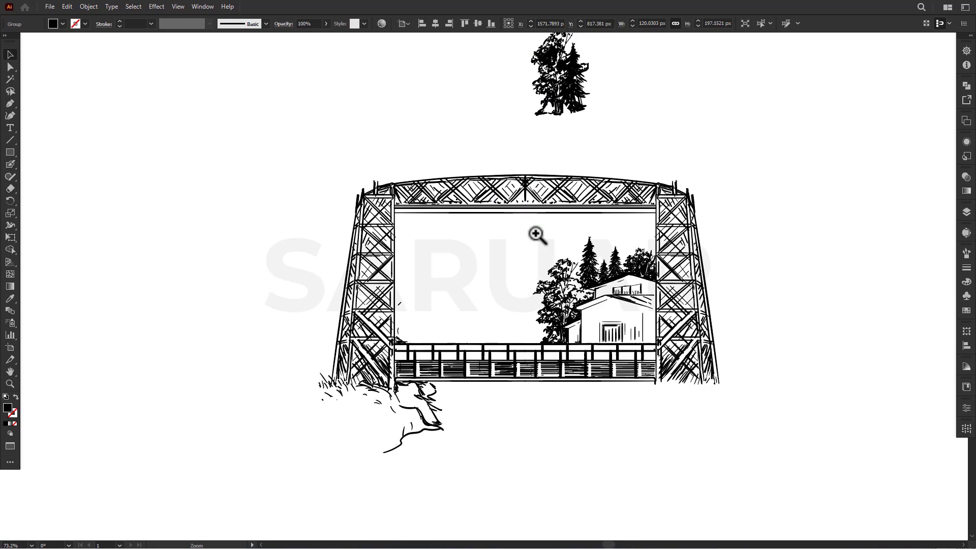
{"action": "left_click_drag", "start_coordinate": [559, 76], "coordinate": [325, 310]}
{"action": "left_click", "coordinate": [465, 305]}
{"action": "mouse_move", "coordinate": [349, 272]}
{"action": "left_mouse_down"}
{"action": "mouse_move", "coordinate": [371, 307]}
{"action": "mouse_move", "coordinate": [452, 325]}
{"action": "left_mouse_up"}
Erase the left tree group's parts overlapping the left tower and railing.
{"action": "left_click", "coordinate": [386, 294]}
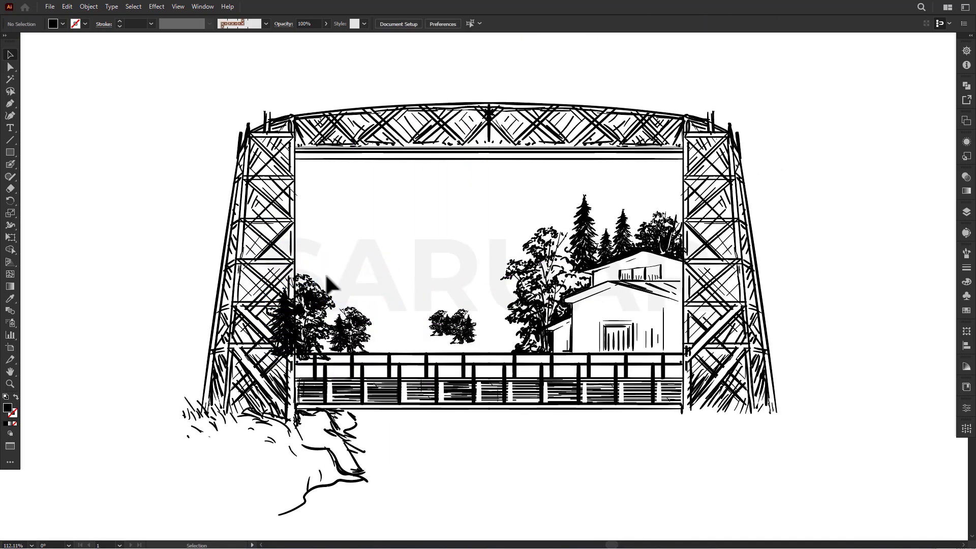
{"action": "left_click", "coordinate": [326, 276]}
{"action": "key", "text": "shift+e"}
{"action": "left_click_drag", "start_coordinate": [284, 264], "coordinate": [285, 392]}
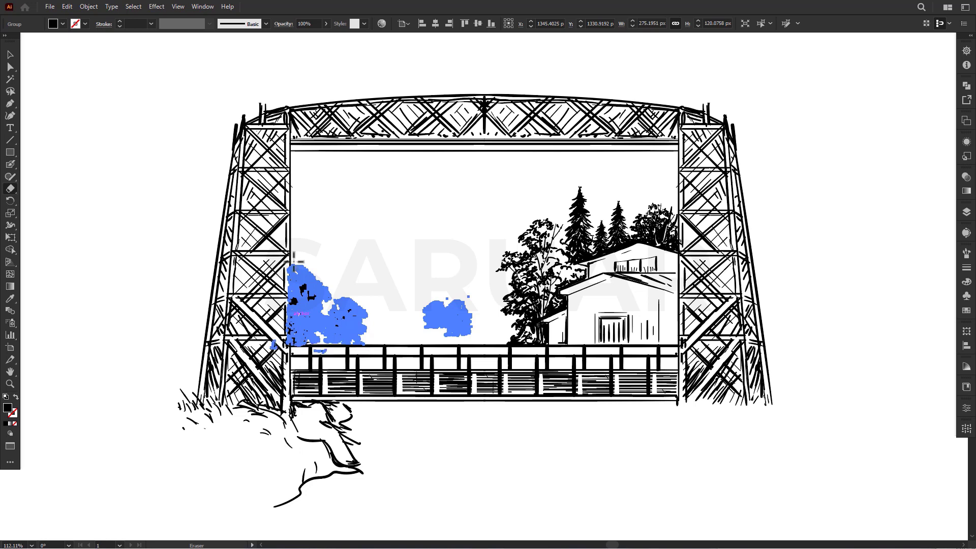
{"action": "left_click_drag", "start_coordinate": [294, 261], "coordinate": [273, 346]}
{"action": "key", "text": "ctrl+shift+a"}
Brush distant dashes, dark foliage beside the middle trees, ground lines and a mountain outline.
{"action": "key", "text": "shift+b"}
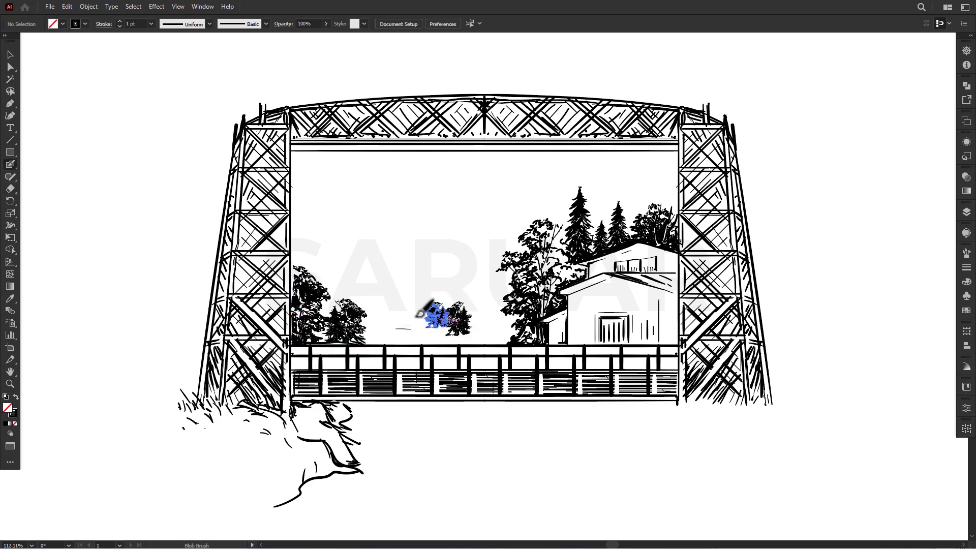
{"action": "left_click_drag", "start_coordinate": [415, 316], "coordinate": [384, 330]}
{"action": "left_click", "coordinate": [357, 312], "text": "ctrl"}
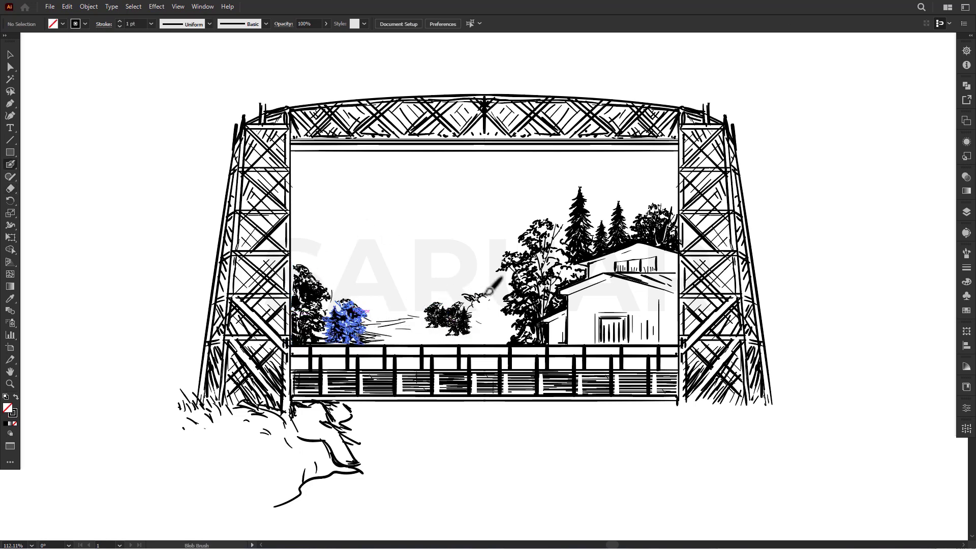
{"action": "mouse_move", "coordinate": [489, 290]}
{"action": "left_mouse_down"}
{"action": "mouse_move", "coordinate": [483, 312]}
{"action": "mouse_move", "coordinate": [469, 296]}
{"action": "mouse_move", "coordinate": [514, 305]}
{"action": "mouse_move", "coordinate": [394, 321]}
{"action": "left_mouse_up"}
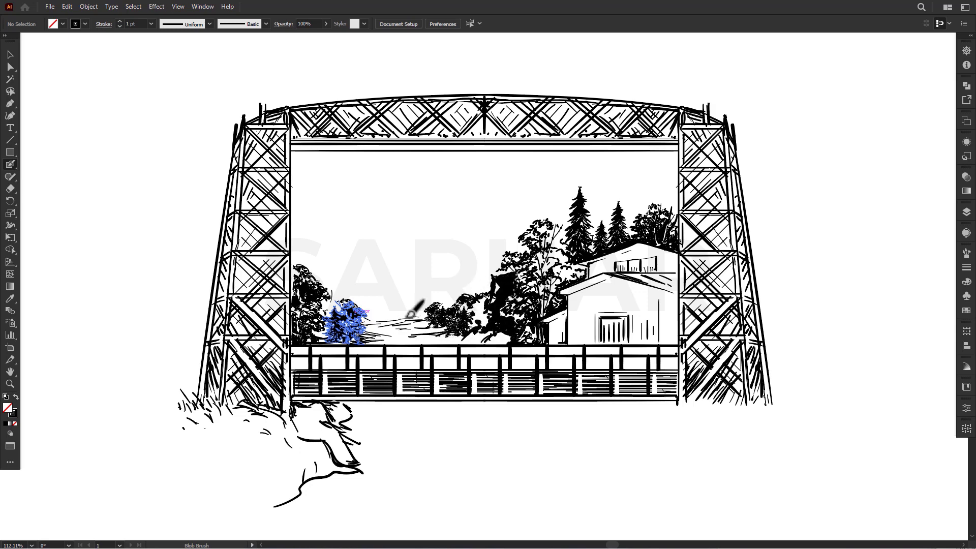
{"action": "mouse_move", "coordinate": [330, 299]}
{"action": "left_mouse_down"}
{"action": "mouse_move", "coordinate": [402, 287]}
{"action": "mouse_move", "coordinate": [420, 302]}
{"action": "mouse_move", "coordinate": [386, 320]}
{"action": "left_mouse_up"}
{"action": "scroll", "coordinate": [295, 259], "scroll_direction": "down", "scroll_amount": 1}
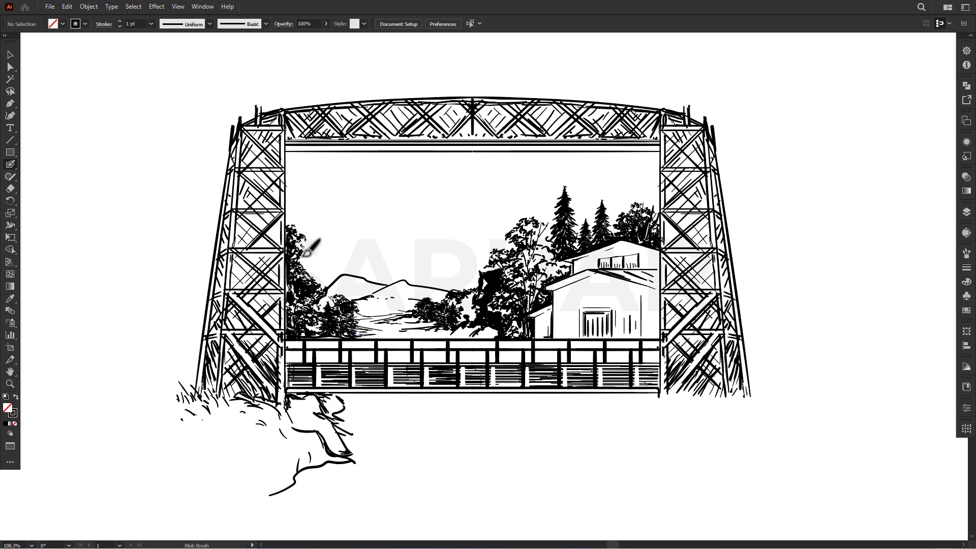
Paint two taller ridges, a left ridge line, a line above the door, and a ground line under the bridge's right.
{"action": "key", "text": "shift+e"}
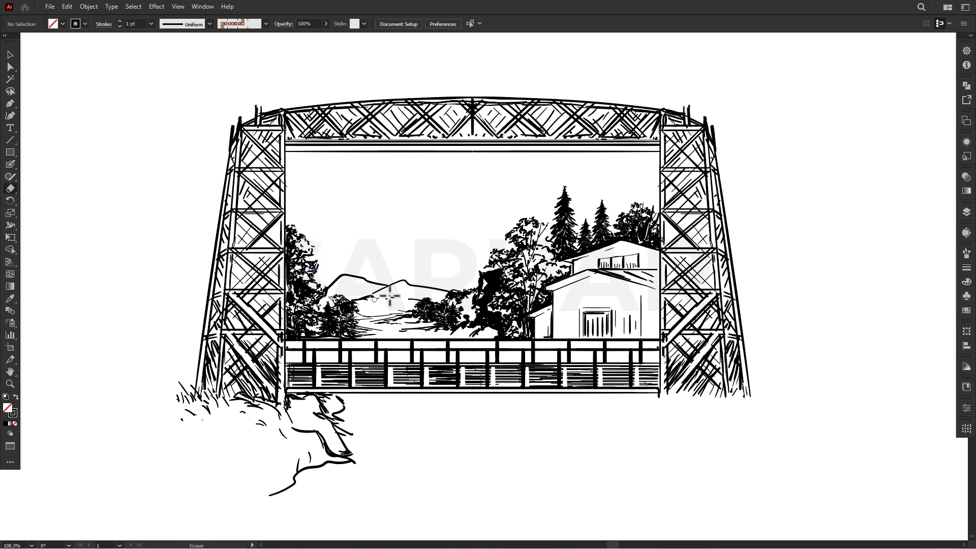
{"action": "key", "text": "shift+b"}
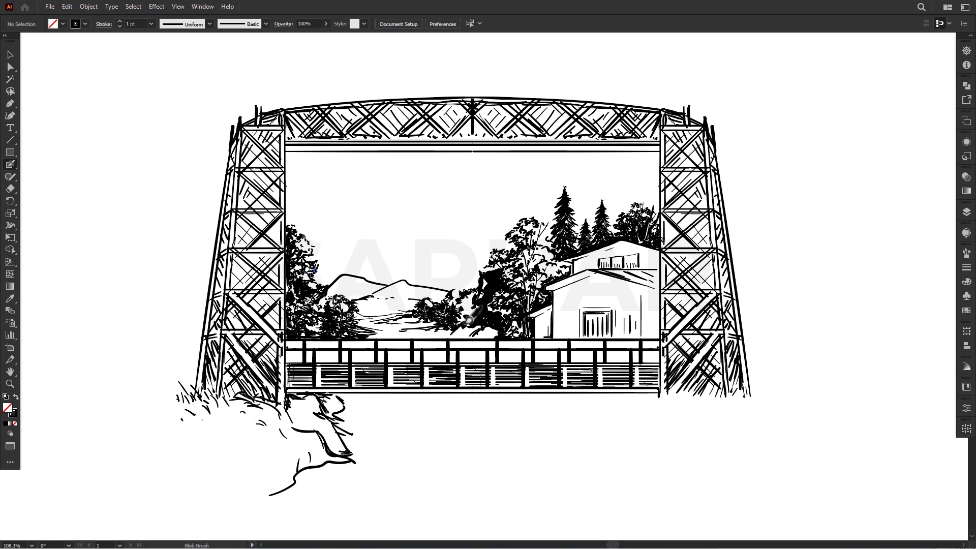
{"action": "left_click_drag", "start_coordinate": [374, 283], "coordinate": [436, 268]}
{"action": "left_click_drag", "start_coordinate": [504, 249], "coordinate": [423, 278]}
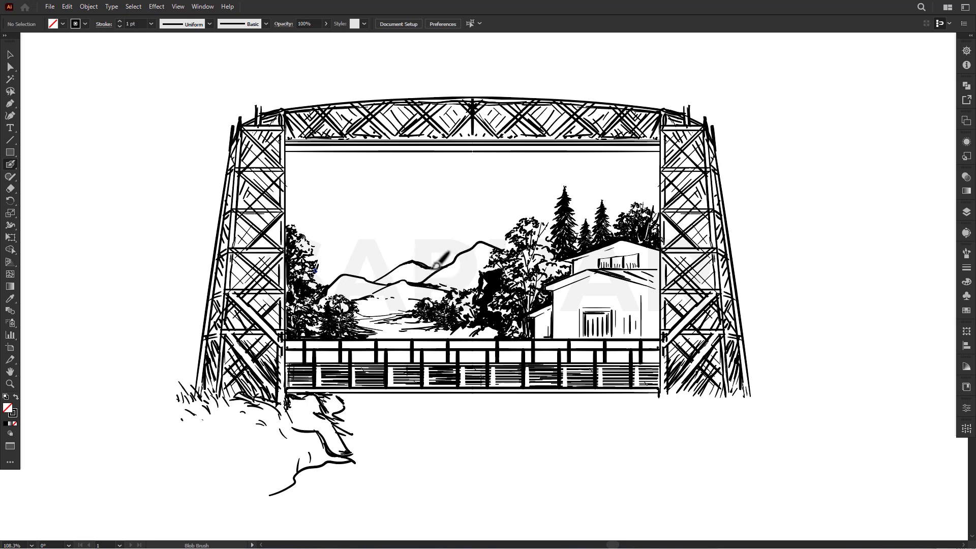
{"action": "left_click_drag", "start_coordinate": [318, 261], "coordinate": [386, 275]}
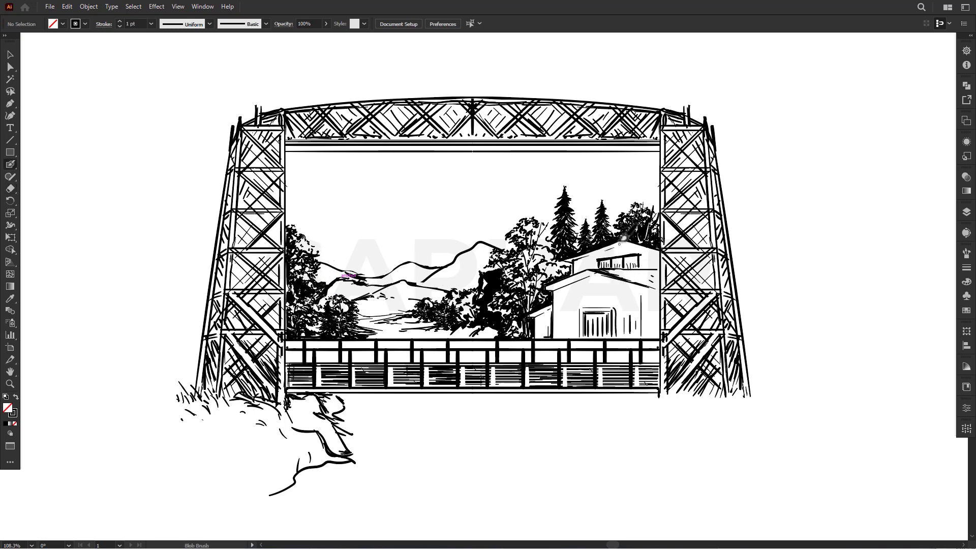
{"action": "left_click_drag", "start_coordinate": [577, 310], "coordinate": [616, 304]}
{"action": "left_click_drag", "start_coordinate": [658, 394], "coordinate": [562, 393]}
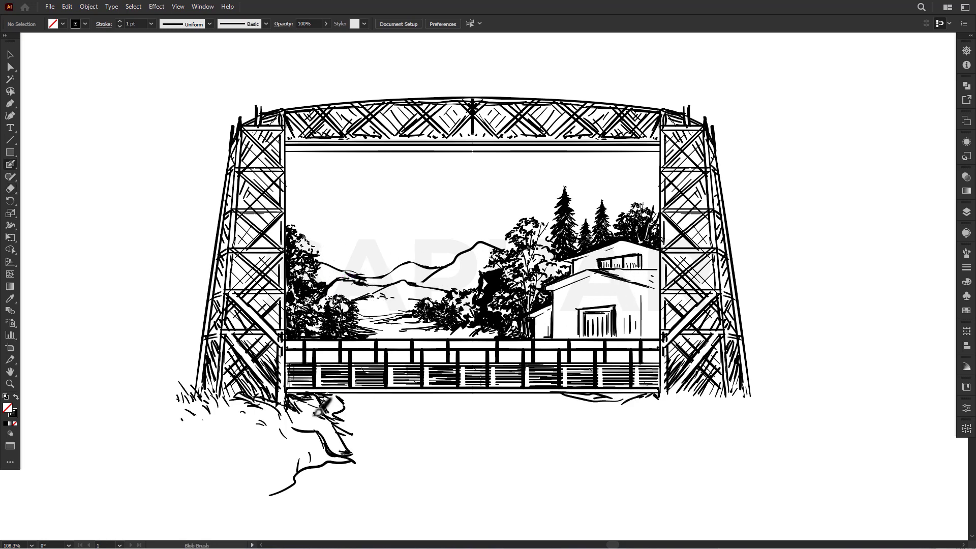
Hatch the rock below the bridge and outline rocks and a wavy ground line under its right side.
{"action": "left_click_drag", "start_coordinate": [319, 406], "coordinate": [345, 419]}
{"action": "mouse_move", "coordinate": [321, 457]}
{"action": "left_mouse_down"}
{"action": "mouse_move", "coordinate": [295, 480]}
{"action": "mouse_move", "coordinate": [351, 460]}
{"action": "left_mouse_up"}
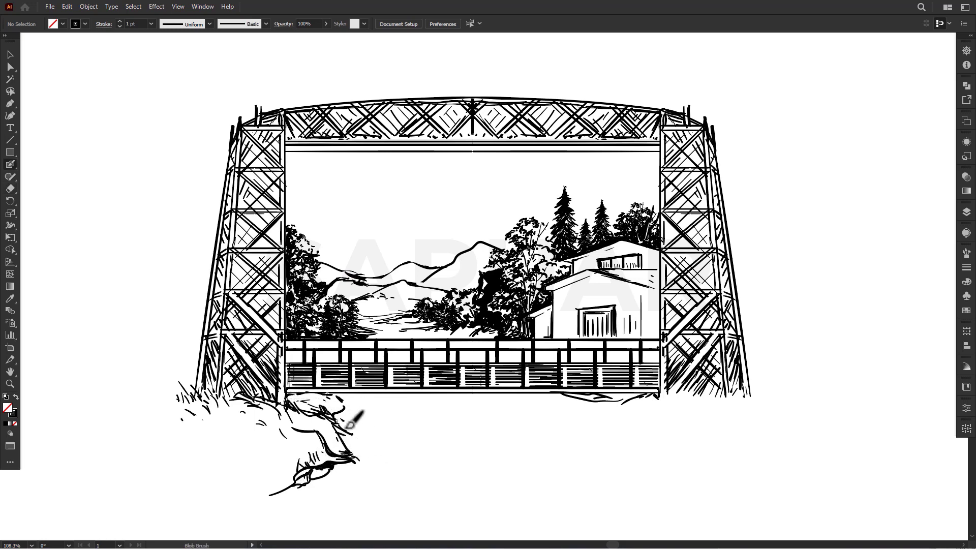
{"action": "left_click_drag", "start_coordinate": [316, 399], "coordinate": [347, 409]}
{"action": "left_click_drag", "start_coordinate": [395, 411], "coordinate": [403, 413]}
{"action": "left_click_drag", "start_coordinate": [502, 405], "coordinate": [510, 396]}
{"action": "left_click_drag", "start_coordinate": [517, 397], "coordinate": [552, 393]}
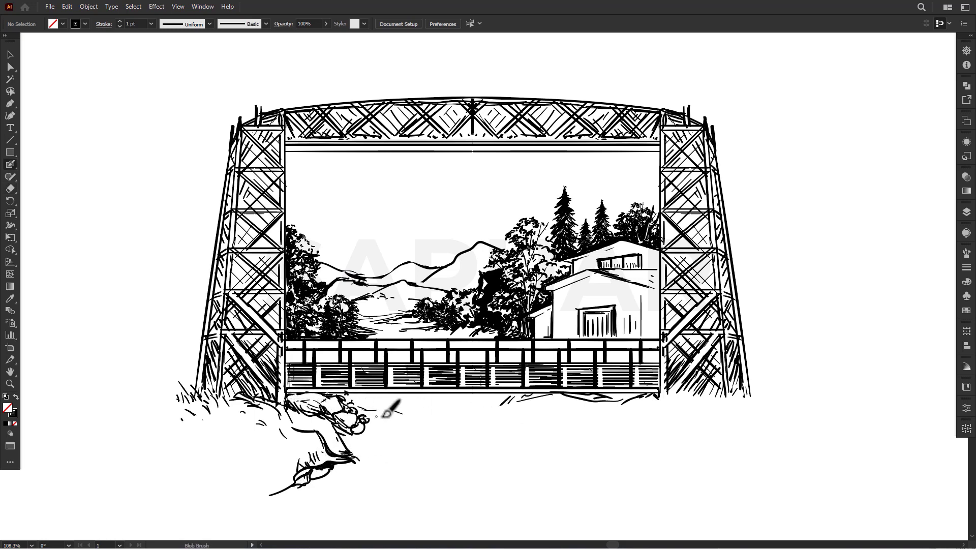
{"action": "left_click_drag", "start_coordinate": [259, 123], "coordinate": [258, 106]}
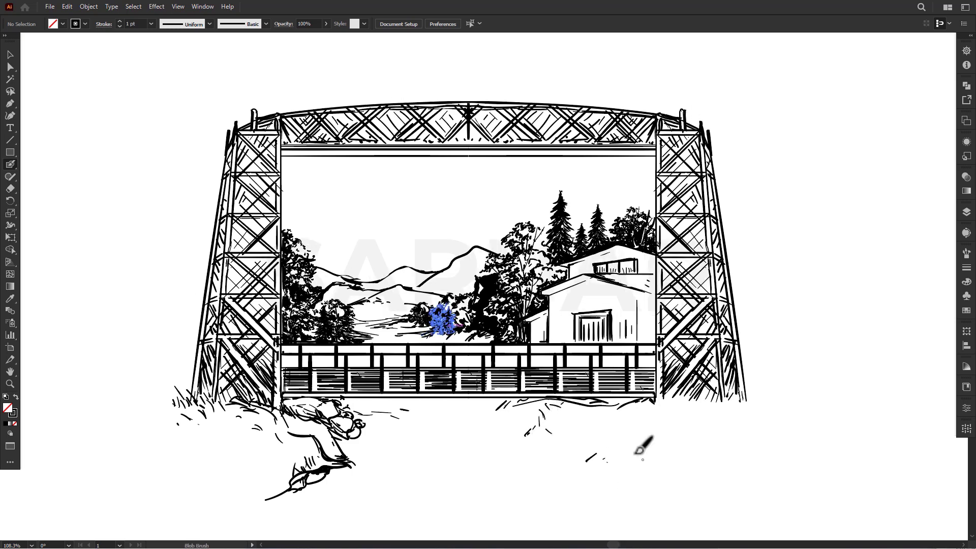
{"action": "left_click_drag", "start_coordinate": [592, 422], "coordinate": [584, 452]}
{"action": "left_click_drag", "start_coordinate": [524, 447], "coordinate": [541, 468]}
{"action": "left_click_drag", "start_coordinate": [539, 432], "coordinate": [551, 420]}
{"action": "left_click_drag", "start_coordinate": [467, 442], "coordinate": [494, 436]}
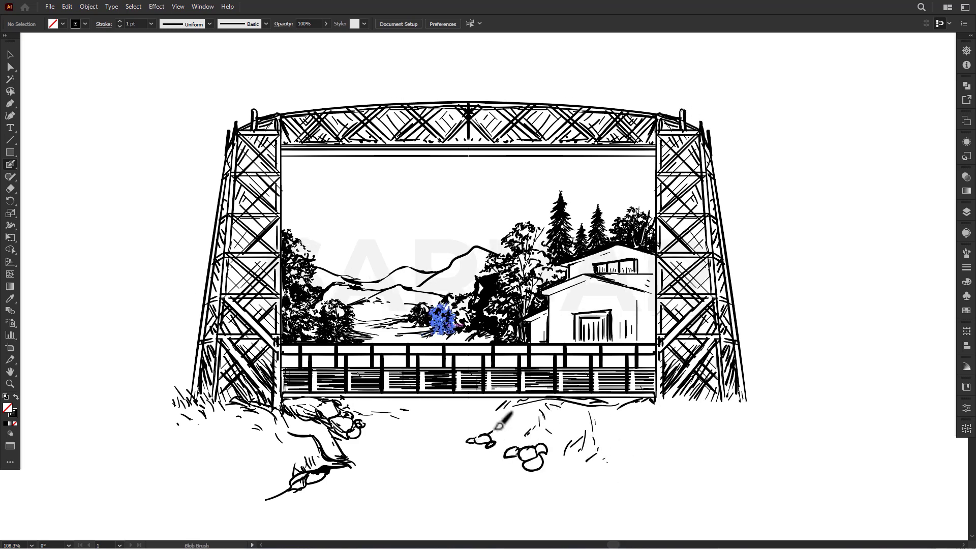
Add grass and a hatched bottom-left rock on the left slope, then redraw the middle mountain ridge.
{"action": "left_click_drag", "start_coordinate": [168, 412], "coordinate": [186, 379]}
{"action": "left_click_drag", "start_coordinate": [267, 438], "coordinate": [259, 421]}
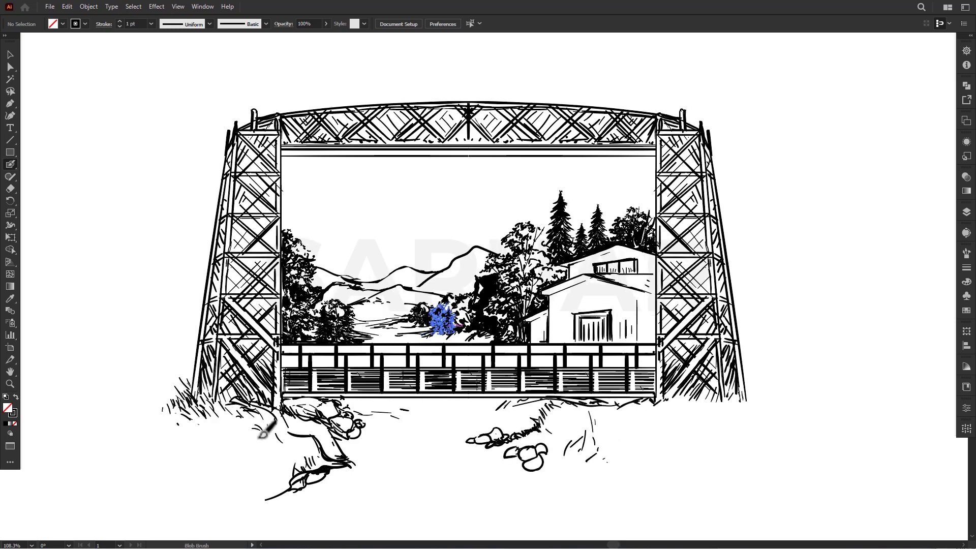
{"action": "left_click_drag", "start_coordinate": [221, 467], "coordinate": [223, 455]}
{"action": "left_click_drag", "start_coordinate": [303, 448], "coordinate": [277, 416]}
{"action": "left_click_drag", "start_coordinate": [267, 501], "coordinate": [305, 483]}
{"action": "mouse_move", "coordinate": [511, 445]}
{"action": "left_mouse_down"}
{"action": "mouse_move", "coordinate": [526, 425]}
{"action": "mouse_move", "coordinate": [509, 424]}
{"action": "left_mouse_up"}
{"action": "mouse_move", "coordinate": [386, 415]}
{"action": "left_mouse_down"}
{"action": "mouse_move", "coordinate": [400, 419]}
{"action": "mouse_move", "coordinate": [377, 416]}
{"action": "left_mouse_up"}
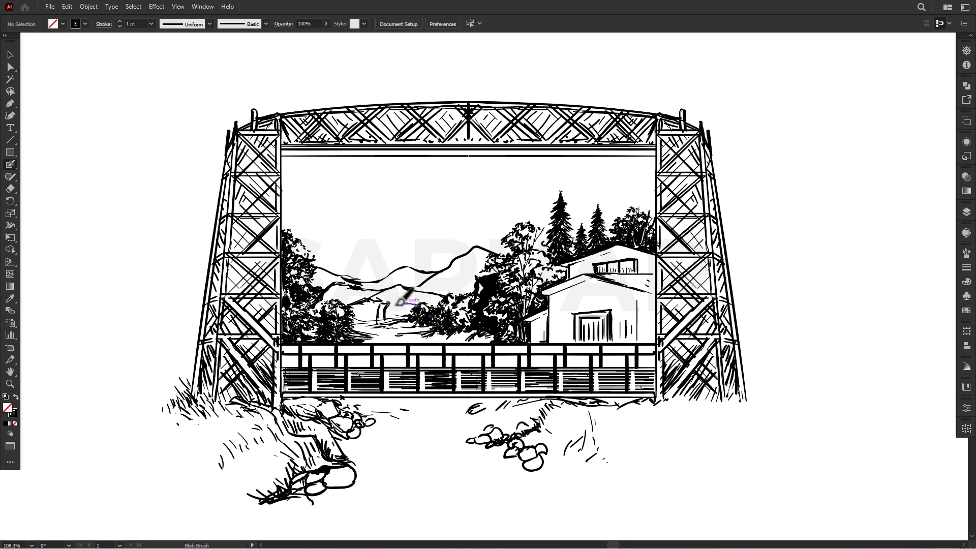
{"action": "left_click_drag", "start_coordinate": [400, 302], "coordinate": [448, 274]}
{"action": "mouse_move", "coordinate": [374, 289]}
{"action": "left_mouse_down"}
{"action": "mouse_move", "coordinate": [444, 282]}
{"action": "mouse_move", "coordinate": [452, 265]}
{"action": "mouse_move", "coordinate": [400, 267]}
{"action": "left_mouse_up"}
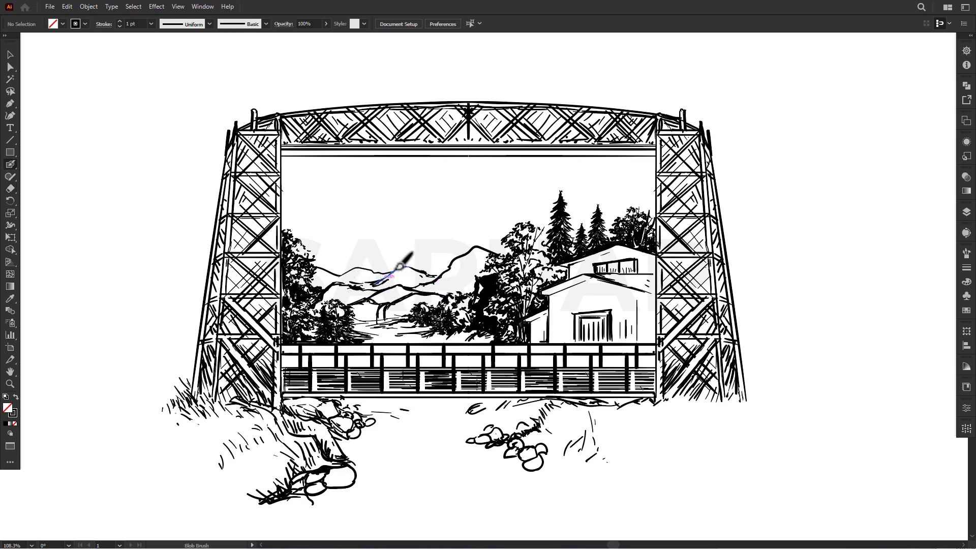
Paint a dark ink stroke just below the ridge with the Blob Brush.
{"action": "key", "text": "shift+e"}
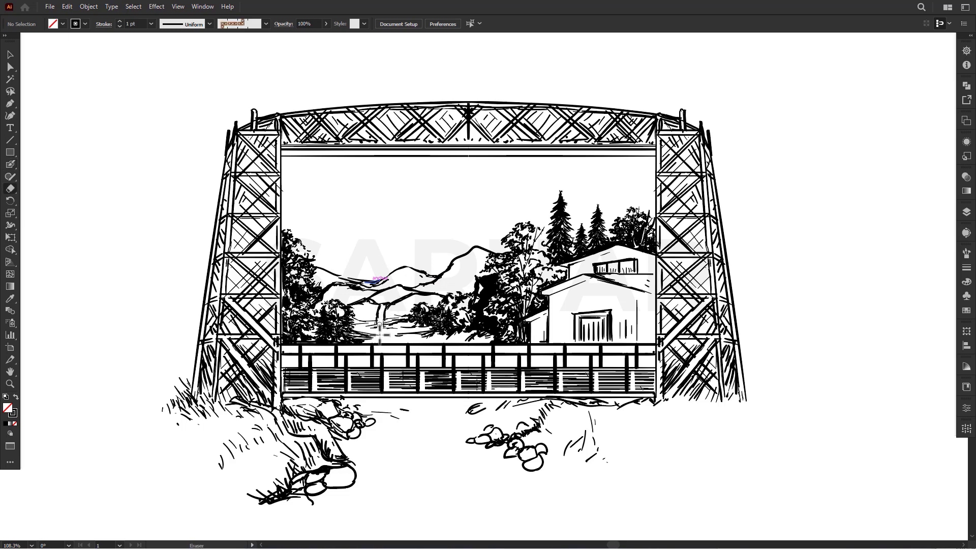
{"action": "key", "text": "shift+b"}
{"action": "left_click_drag", "start_coordinate": [396, 297], "coordinate": [383, 308]}
{"action": "key", "text": "shift+e"}
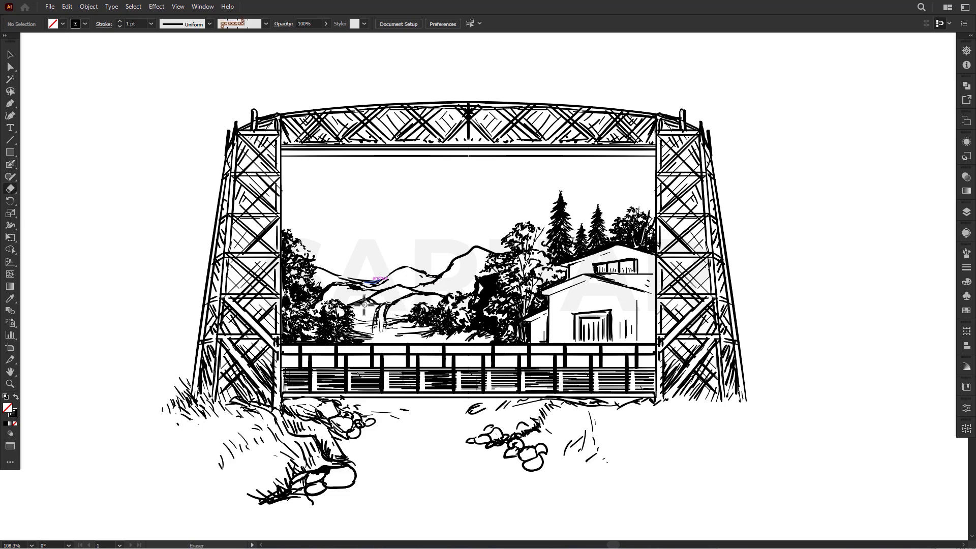
{"action": "key", "text": "shift+b"}
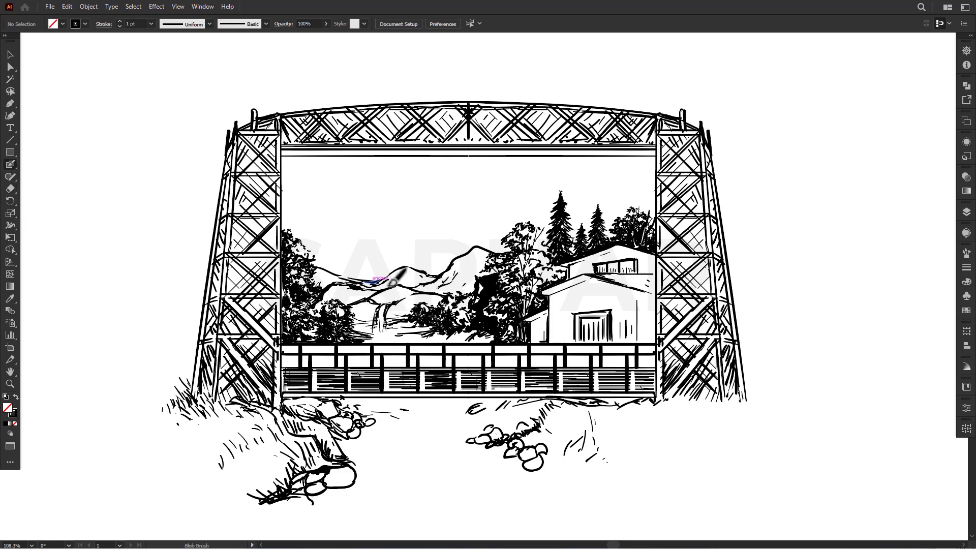
Draw thin horizontal water lines below the bridge, moving one short stroke lower.
{"action": "left_click_drag", "start_coordinate": [428, 461], "coordinate": [481, 461]}
{"action": "left_click_drag", "start_coordinate": [397, 474], "coordinate": [504, 483]}
{"action": "key", "text": "v"}
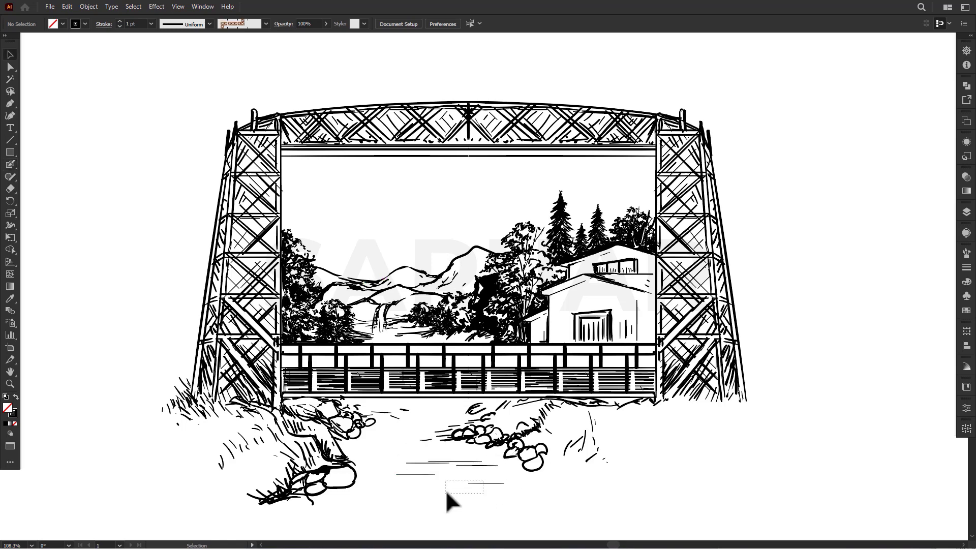
{"action": "left_click", "coordinate": [401, 456]}
{"action": "left_click_drag", "start_coordinate": [401, 456], "coordinate": [402, 478]}
{"action": "key", "text": "shift+b"}
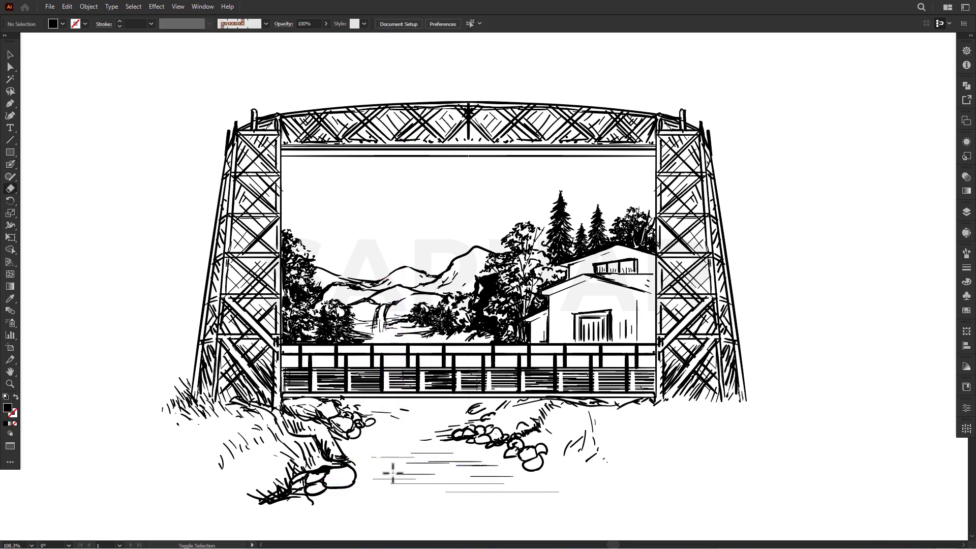
{"action": "mouse_move", "coordinate": [572, 479]}
{"action": "left_mouse_down"}
{"action": "mouse_move", "coordinate": [493, 476]}
{"action": "mouse_move", "coordinate": [457, 463]}
{"action": "mouse_move", "coordinate": [488, 443]}
{"action": "mouse_move", "coordinate": [448, 458]}
{"action": "left_mouse_up"}
Ink hatching and new rock outlines around the left, right and bottom riverbank rocks.
{"action": "mouse_move", "coordinate": [531, 432]}
{"action": "left_mouse_down"}
{"action": "mouse_move", "coordinate": [508, 437]}
{"action": "mouse_move", "coordinate": [468, 401]}
{"action": "left_mouse_up"}
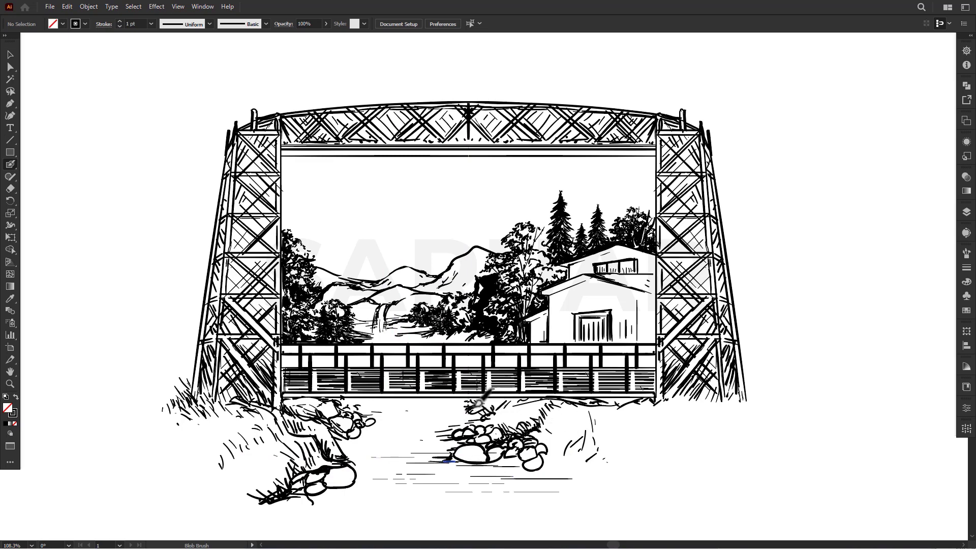
{"action": "mouse_move", "coordinate": [336, 417]}
{"action": "left_mouse_down"}
{"action": "mouse_move", "coordinate": [356, 442]}
{"action": "mouse_move", "coordinate": [358, 480]}
{"action": "left_mouse_up"}
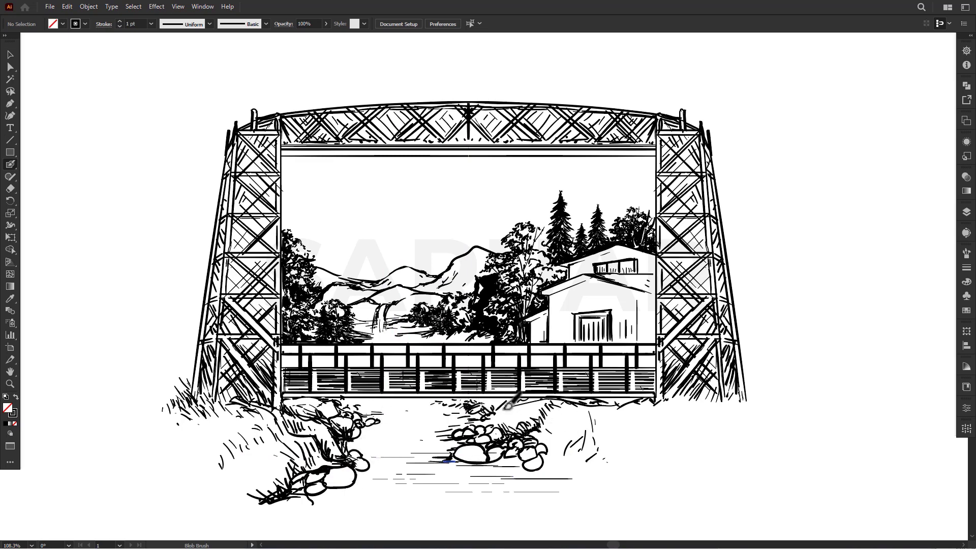
{"action": "mouse_move", "coordinate": [529, 457]}
{"action": "left_mouse_down"}
{"action": "mouse_move", "coordinate": [584, 460]}
{"action": "mouse_move", "coordinate": [595, 486]}
{"action": "mouse_move", "coordinate": [617, 486]}
{"action": "mouse_move", "coordinate": [578, 470]}
{"action": "mouse_move", "coordinate": [588, 486]}
{"action": "left_mouse_up"}
{"action": "mouse_move", "coordinate": [305, 495]}
{"action": "left_mouse_down"}
{"action": "mouse_move", "coordinate": [331, 495]}
{"action": "mouse_move", "coordinate": [264, 503]}
{"action": "mouse_move", "coordinate": [356, 488]}
{"action": "left_mouse_up"}
{"action": "left_click_drag", "start_coordinate": [260, 500], "coordinate": [265, 489]}
{"action": "scroll", "coordinate": [264, 447], "scroll_direction": "down", "scroll_amount": 1}
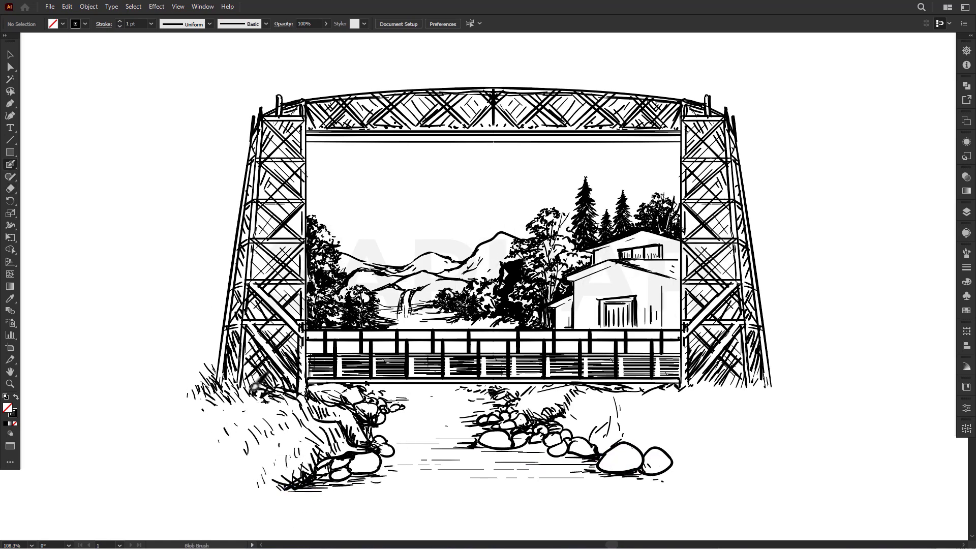
Sketch tall grass across the right bank, sweeping up to the right bridge leg.
{"action": "mouse_move", "coordinate": [682, 475]}
{"action": "left_mouse_down"}
{"action": "mouse_move", "coordinate": [687, 455]}
{"action": "mouse_move", "coordinate": [724, 454]}
{"action": "left_mouse_up"}
{"action": "left_click_drag", "start_coordinate": [595, 427], "coordinate": [625, 389]}
{"action": "left_click_drag", "start_coordinate": [635, 422], "coordinate": [664, 386]}
{"action": "left_click_drag", "start_coordinate": [676, 429], "coordinate": [661, 401]}
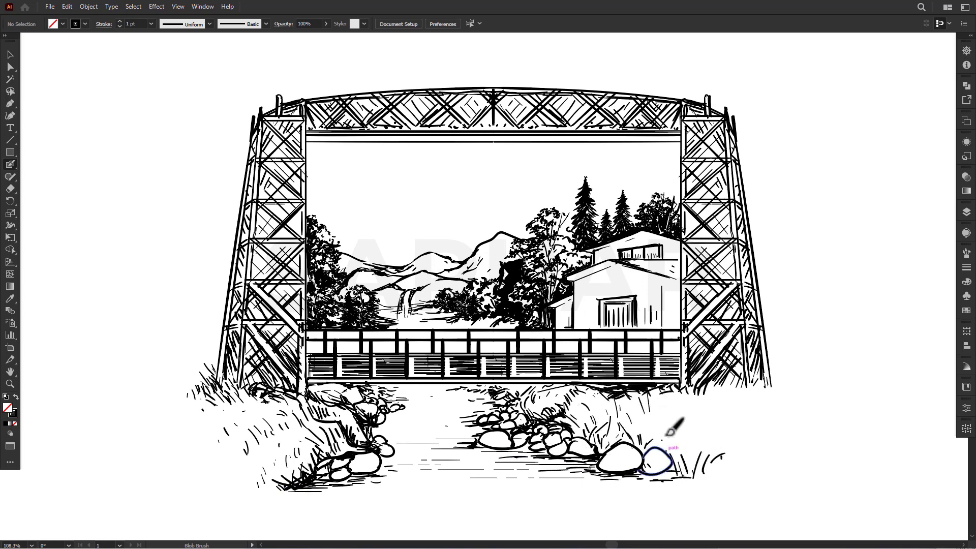
{"action": "left_click_drag", "start_coordinate": [721, 424], "coordinate": [801, 377]}
{"action": "left_click_drag", "start_coordinate": [732, 460], "coordinate": [747, 411]}
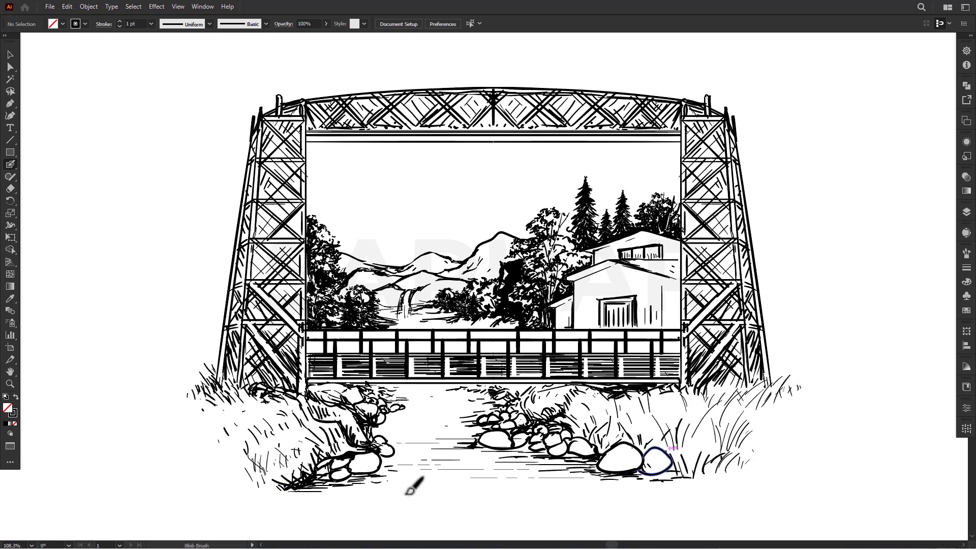
Add short water lines along the stream path.
{"action": "left_click_drag", "start_coordinate": [422, 431], "coordinate": [394, 432]}
{"action": "left_click_drag", "start_coordinate": [470, 407], "coordinate": [429, 407]}
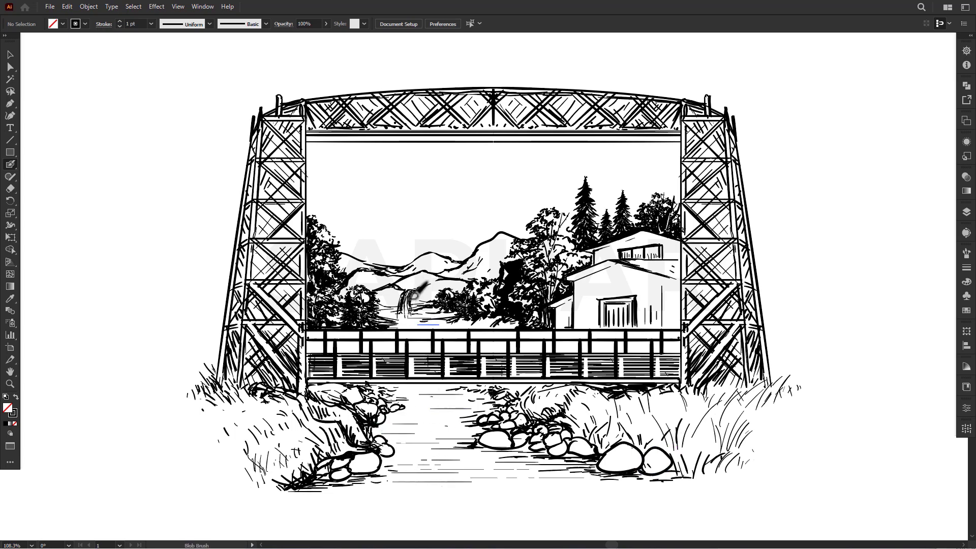
{"action": "key", "text": "shift+e"}
{"action": "key", "text": "shift+b"}
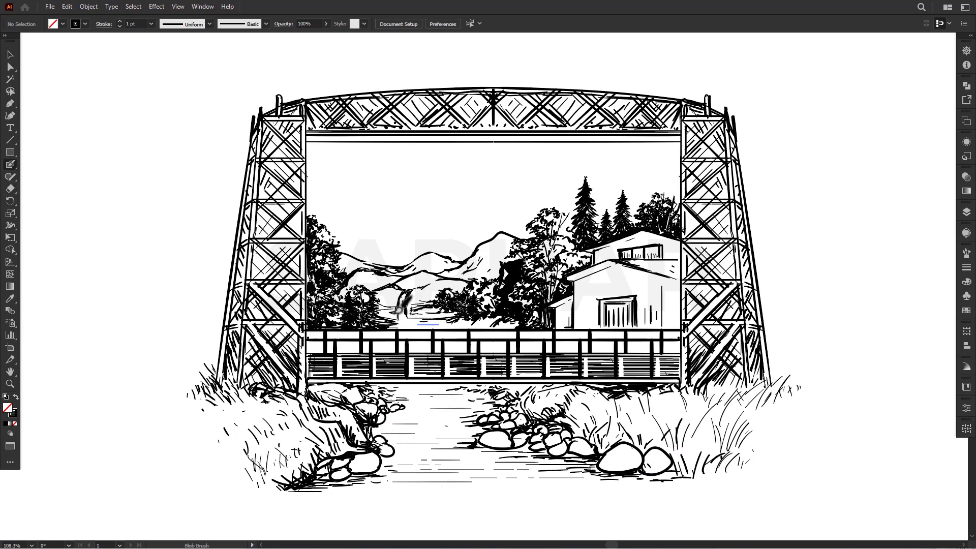
{"action": "scroll", "coordinate": [432, 302], "scroll_direction": "down", "scroll_amount": 1}
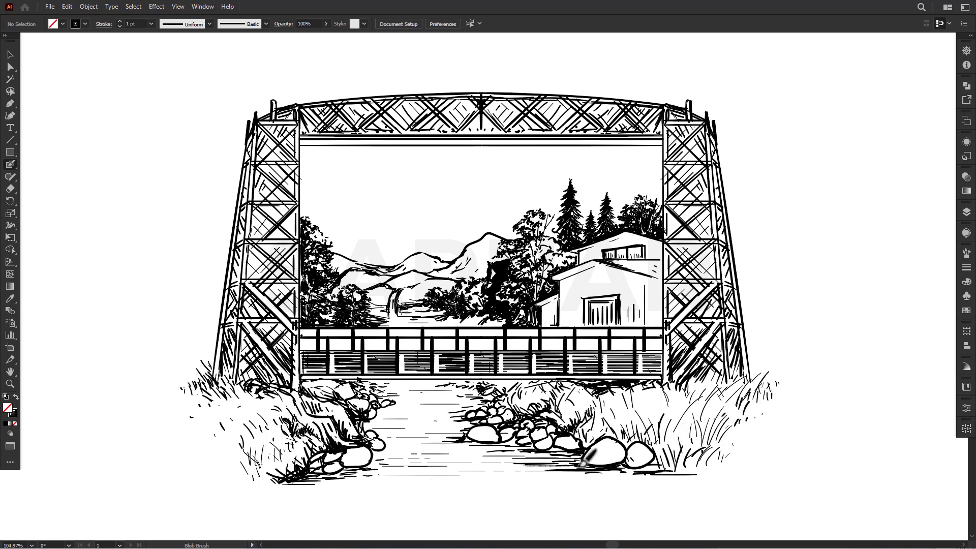
Draw a long straight ground line along the bottom and duplicate it.
{"action": "key", "text": "shift+e"}
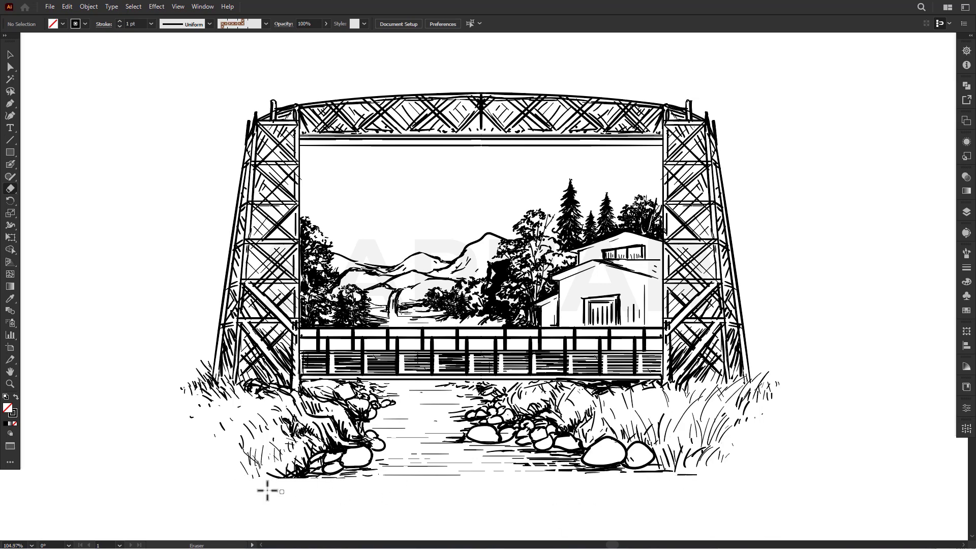
{"action": "key", "text": "n"}
{"action": "left_click_drag", "start_coordinate": [231, 469], "coordinate": [810, 468]}
{"action": "key", "text": "v"}
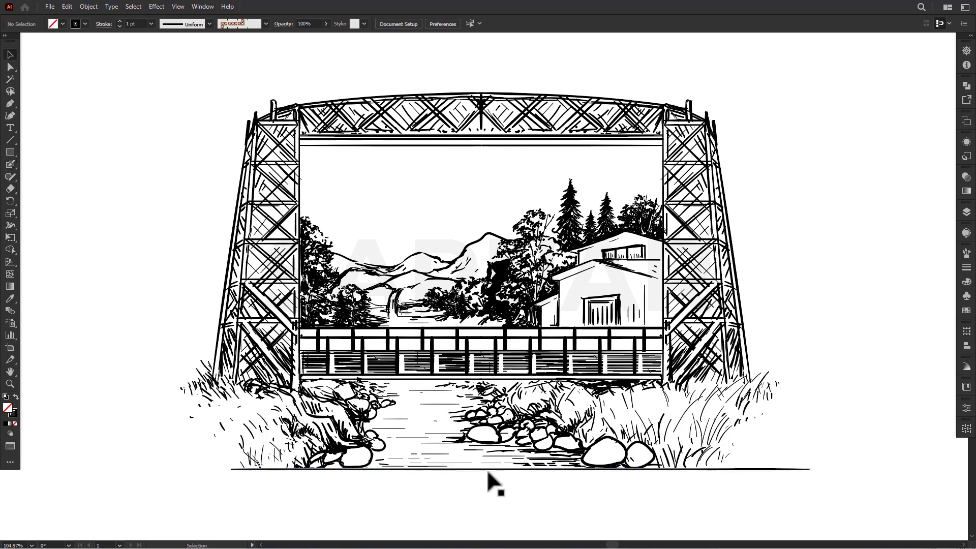
{"action": "left_click_drag", "start_coordinate": [492, 484], "coordinate": [239, 449]}
Reposition the bottom ground line so it runs in under the rocks.
{"action": "left_click", "coordinate": [966, 85]}
{"action": "left_click_drag", "start_coordinate": [149, 59], "coordinate": [782, 514]}
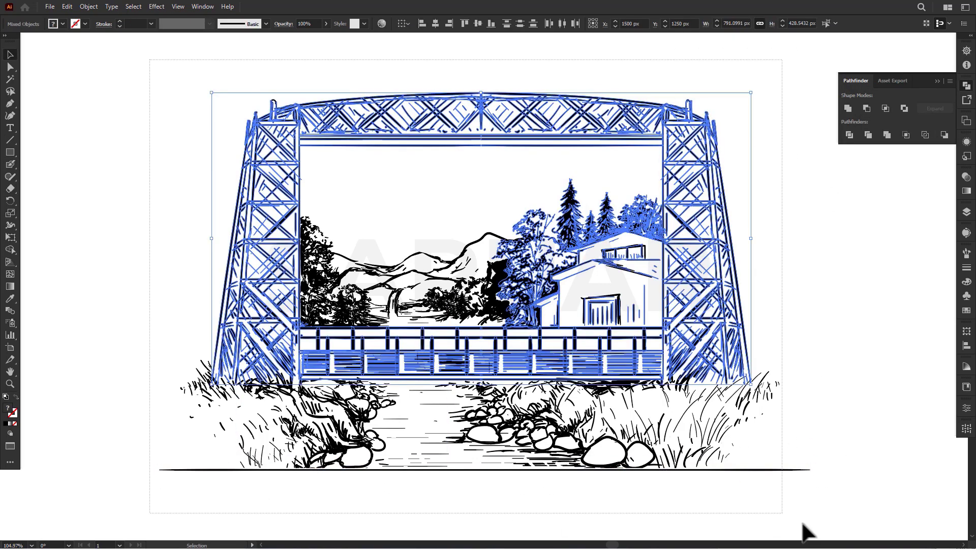
{"action": "left_click", "coordinate": [842, 327]}
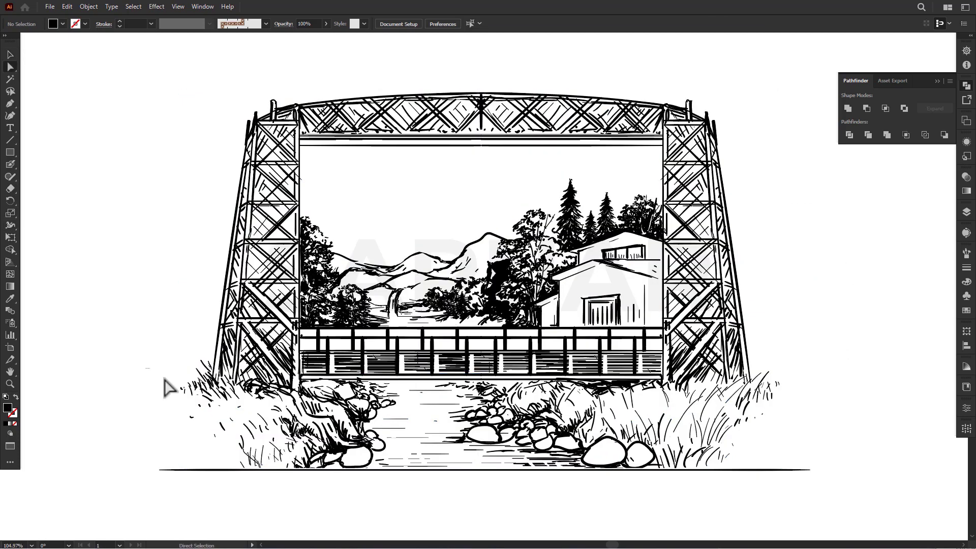
{"action": "key", "text": "b"}
{"action": "key", "text": "v"}
{"action": "left_click_drag", "start_coordinate": [817, 84], "coordinate": [505, 153]}
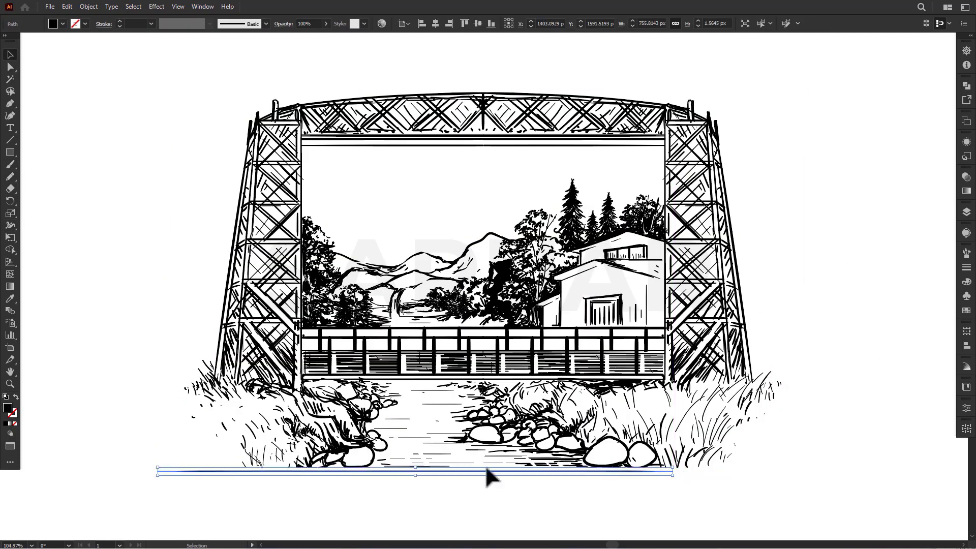
{"action": "mouse_move", "coordinate": [522, 466]}
{"action": "left_mouse_down"}
{"action": "mouse_move", "coordinate": [660, 465]}
{"action": "mouse_move", "coordinate": [316, 475]}
{"action": "left_mouse_up"}
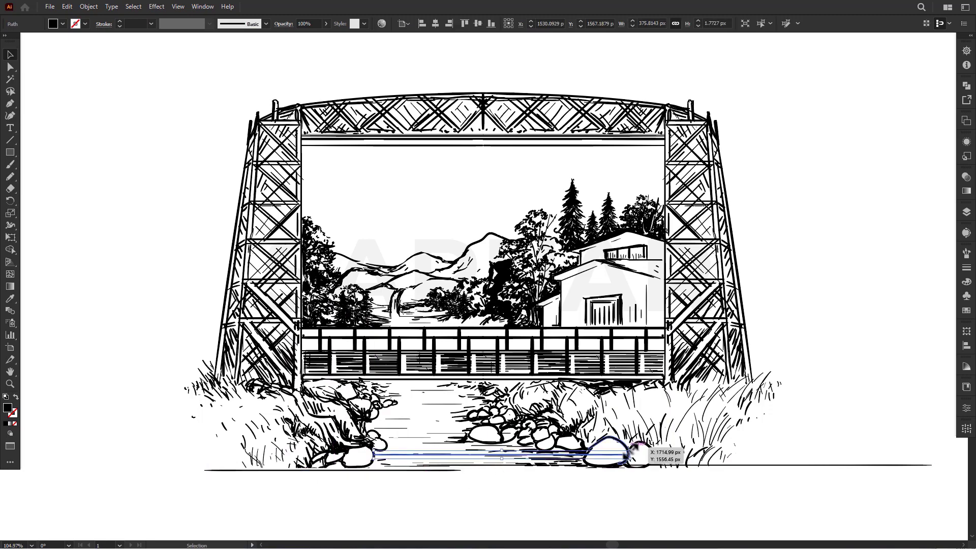
{"action": "left_click_drag", "start_coordinate": [518, 442], "coordinate": [506, 461]}
{"action": "scroll", "coordinate": [506, 462], "scroll_direction": "up", "scroll_amount": 1}
{"action": "left_click_drag", "start_coordinate": [845, 460], "coordinate": [737, 468]}
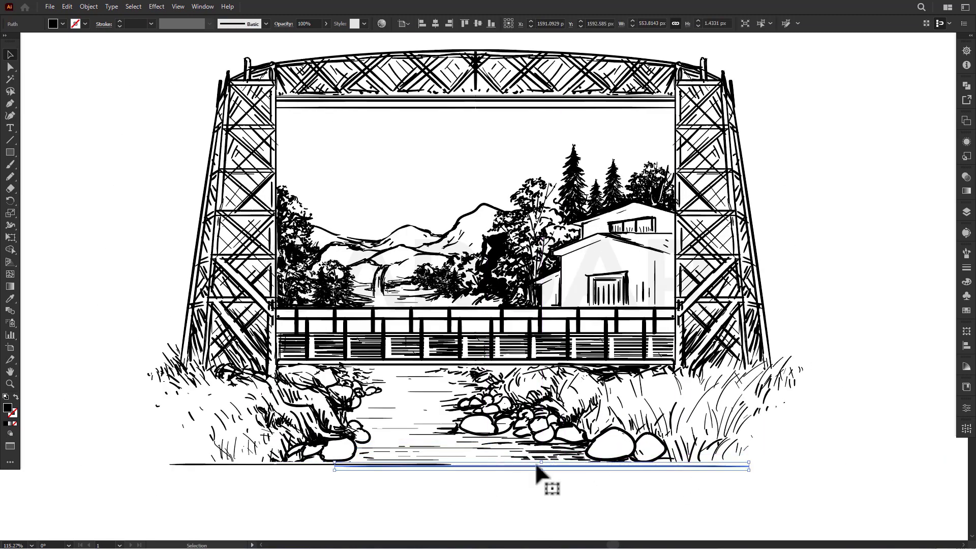
Erase the ground line into broken fragments and add grass behind the middle rocks.
{"action": "key", "text": "shift+e"}
{"action": "left_click_drag", "start_coordinate": [169, 483], "coordinate": [843, 462]}
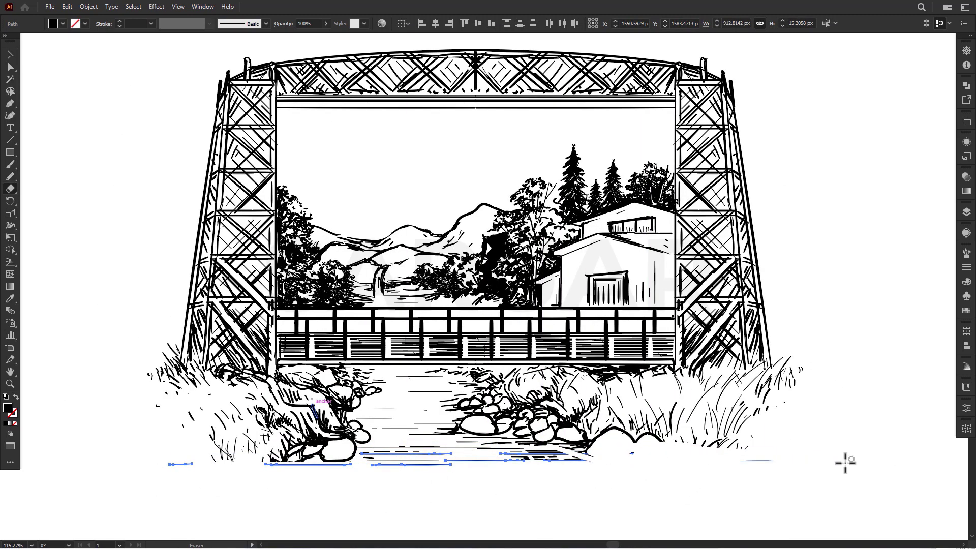
{"action": "key", "text": "ctrl+shift+a"}
{"action": "key", "text": "shift+b"}
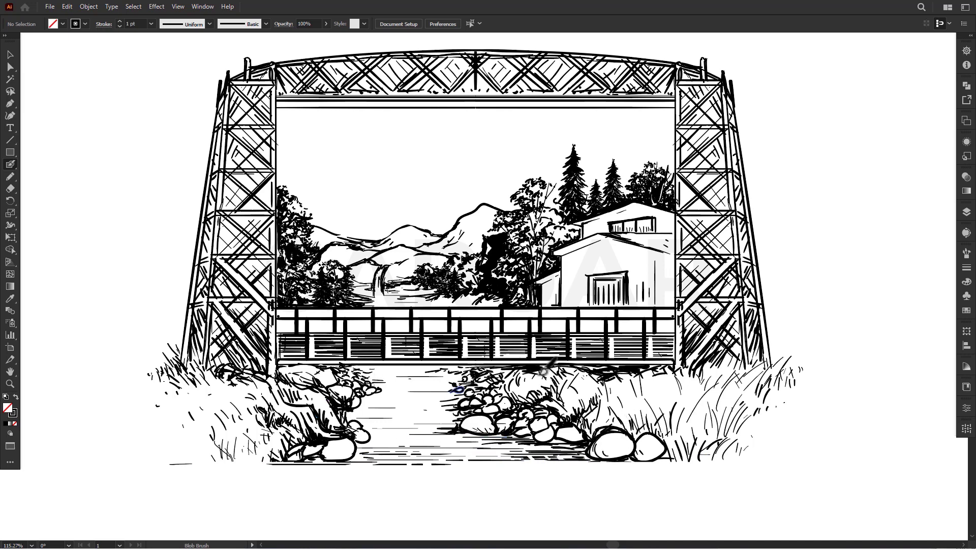
{"action": "left_click_drag", "start_coordinate": [558, 383], "coordinate": [568, 418]}
{"action": "key", "text": "shift+e"}
{"action": "left_click_drag", "start_coordinate": [192, 464], "coordinate": [174, 464]}
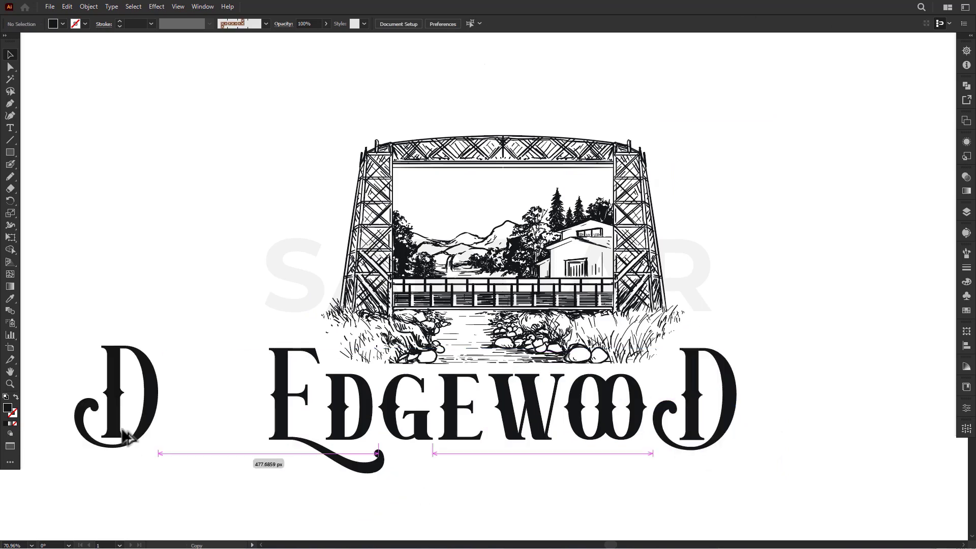
Mirror the copied D, erase all but its curl, and move the curl under EDGEWOOD.
{"action": "right_click", "coordinate": [122, 428]}
{"action": "left_click", "coordinate": [287, 404]}
{"action": "key", "text": "shift+e"}
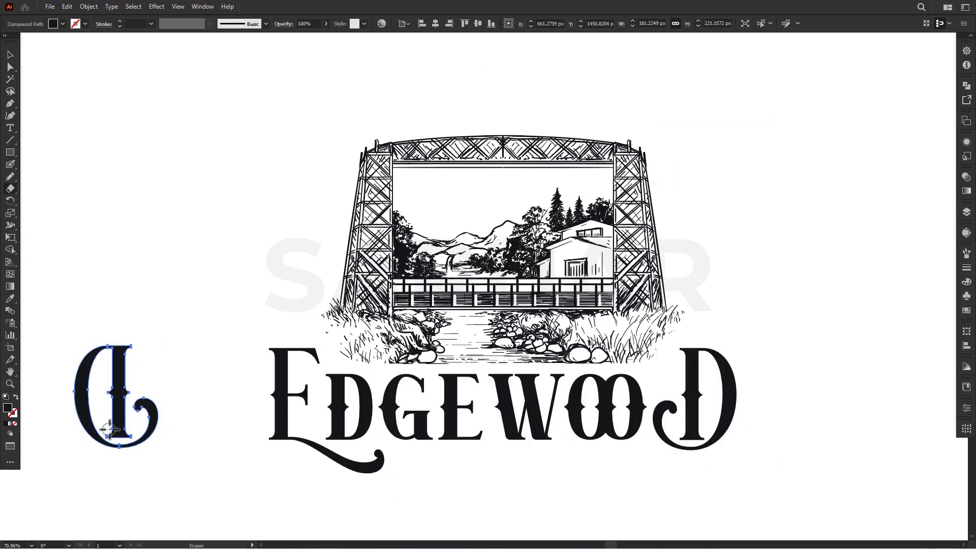
{"action": "left_click_drag", "start_coordinate": [113, 422], "coordinate": [92, 402]}
{"action": "left_click", "coordinate": [10, 67]}
{"action": "left_click", "coordinate": [117, 366]}
{"action": "key", "text": "Delete"}
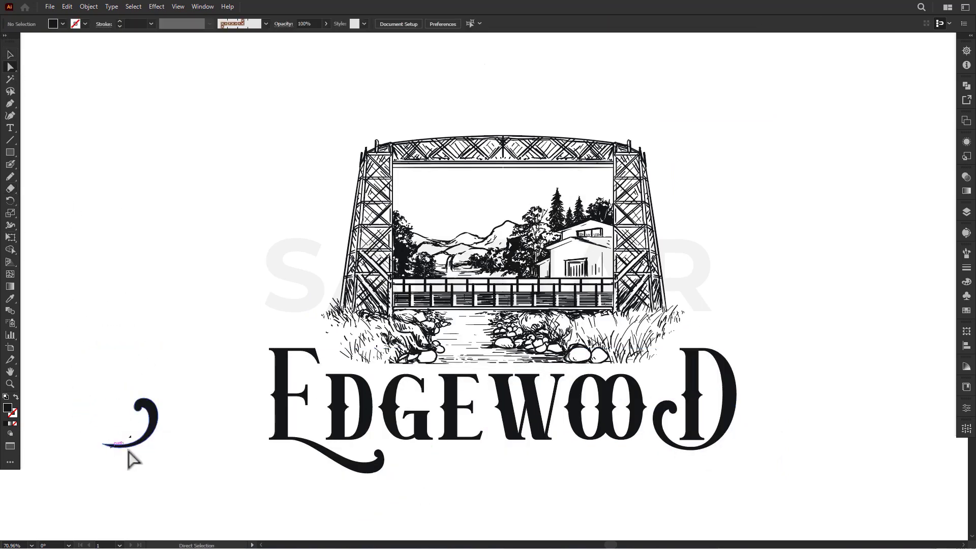
{"action": "left_click_drag", "start_coordinate": [131, 457], "coordinate": [152, 460]}
{"action": "key", "text": "v"}
{"action": "mouse_move", "coordinate": [140, 425]}
{"action": "left_mouse_down"}
{"action": "mouse_move", "coordinate": [370, 419]}
{"action": "mouse_move", "coordinate": [383, 450]}
{"action": "left_mouse_up"}
Reshape the curl into a sweeping tail under the E by dragging its anchors.
{"action": "key", "text": "shift+e"}
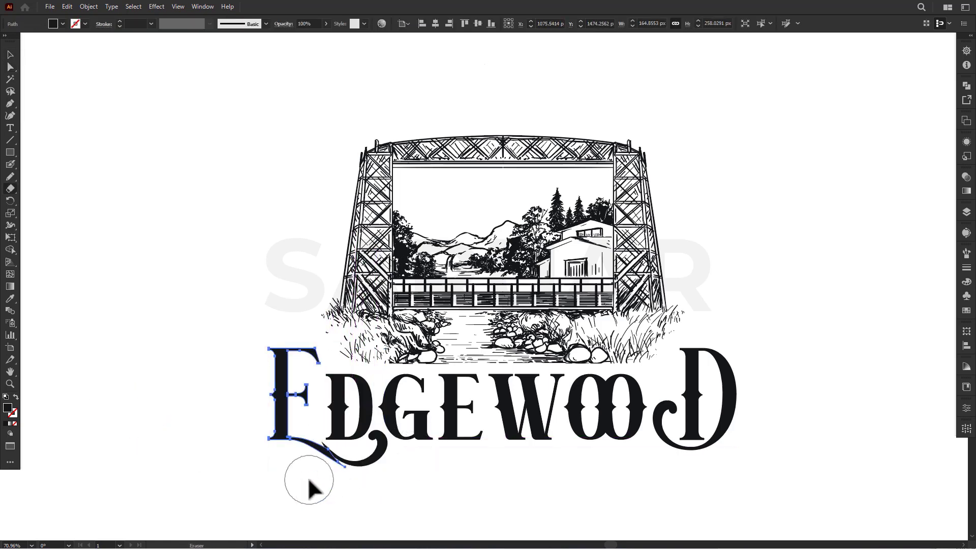
{"action": "key", "text": "a"}
{"action": "scroll", "coordinate": [290, 429], "scroll_direction": "up", "scroll_amount": 3}
{"action": "scroll", "coordinate": [261, 468], "scroll_direction": "right", "scroll_amount": 2}
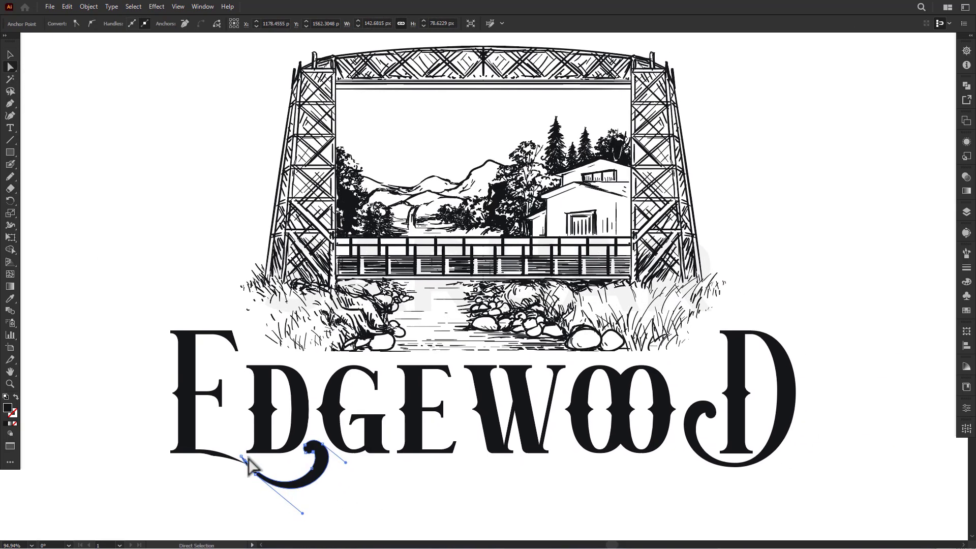
{"action": "left_click_drag", "start_coordinate": [233, 462], "coordinate": [192, 462]}
{"action": "left_click_drag", "start_coordinate": [250, 469], "coordinate": [239, 467]}
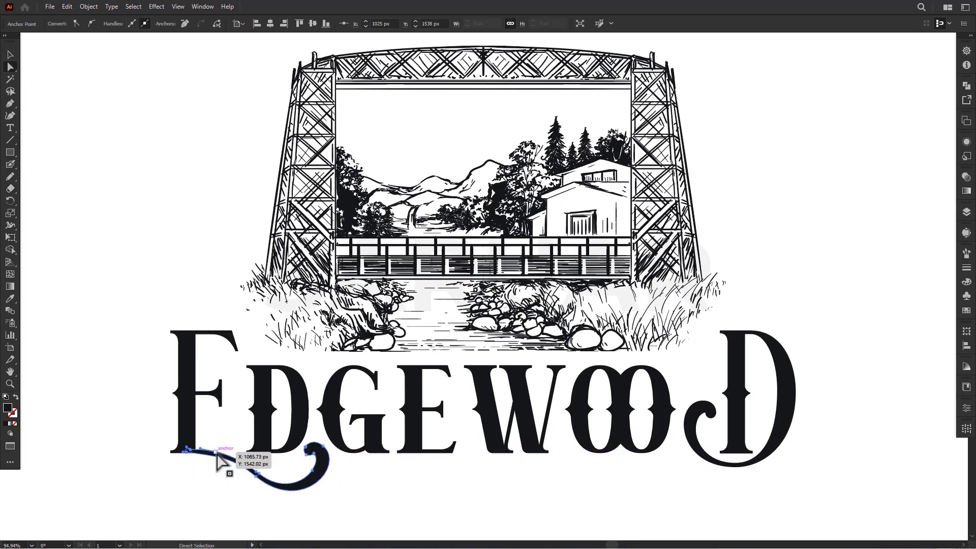
{"action": "left_click", "coordinate": [391, 490]}
{"action": "scroll", "coordinate": [305, 464], "scroll_direction": "down", "scroll_amount": 3}
{"action": "scroll", "coordinate": [370, 468], "scroll_direction": "up", "scroll_amount": 2}
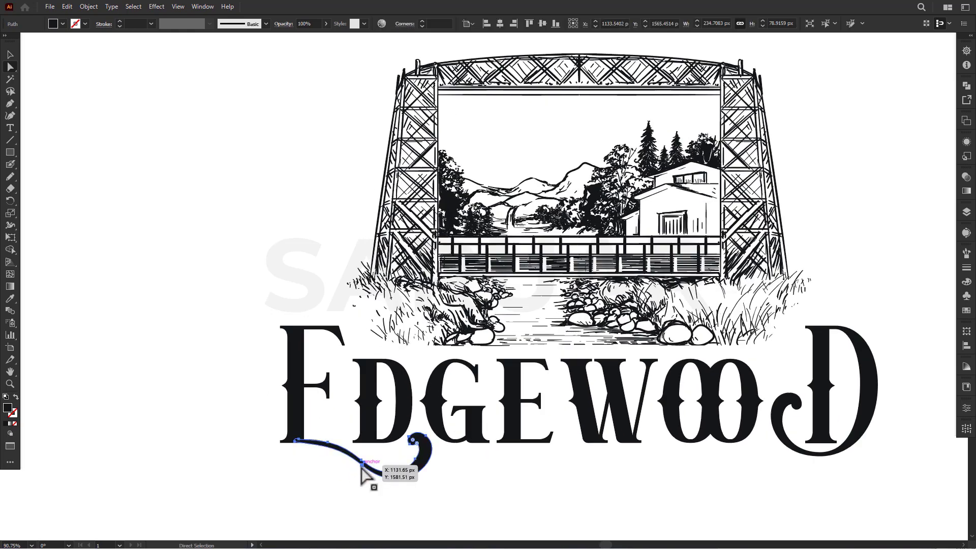
{"action": "left_click", "coordinate": [379, 470]}
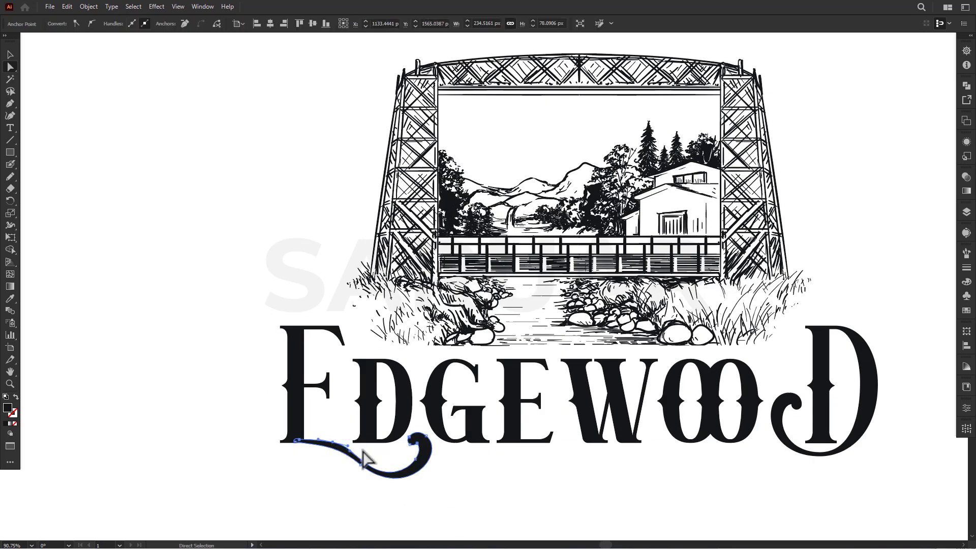
Select the E with its curl and nudge a swash anchor to smooth the curve.
{"action": "key", "text": "v"}
{"action": "scroll", "coordinate": [373, 443], "scroll_direction": "down", "scroll_amount": 2}
{"action": "left_click", "coordinate": [416, 453]}
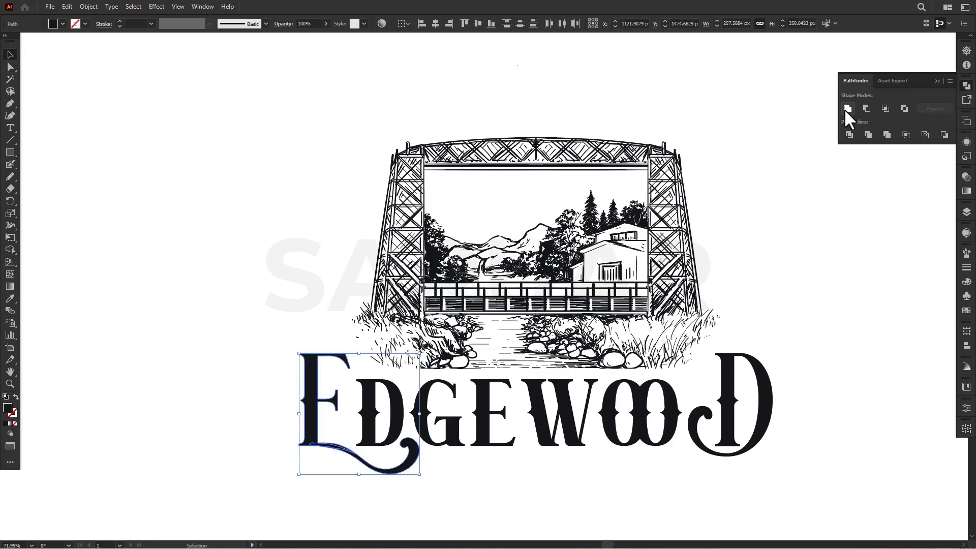
{"action": "left_click_drag", "start_coordinate": [820, 284], "coordinate": [785, 268]}
{"action": "key", "text": "p"}
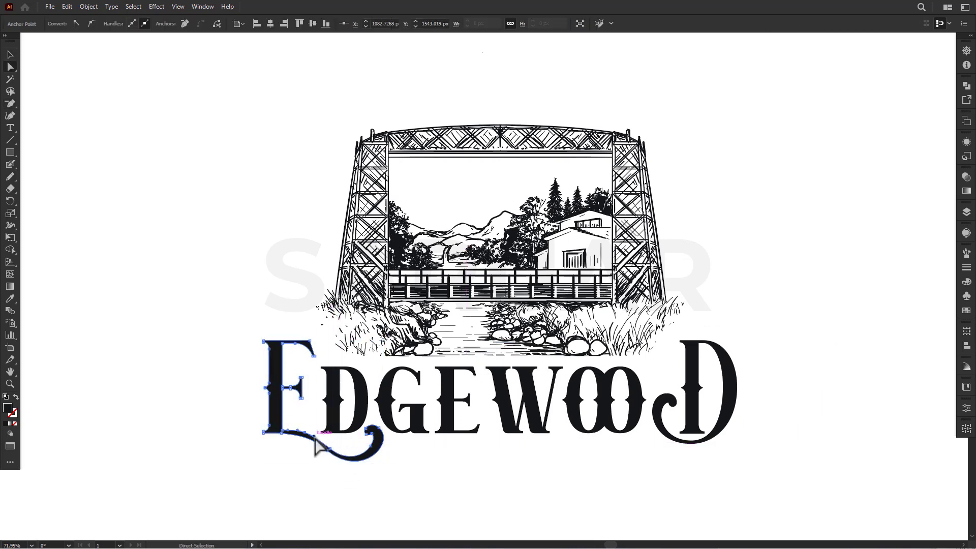
{"action": "key", "text": "a"}
{"action": "left_click", "coordinate": [330, 450]}
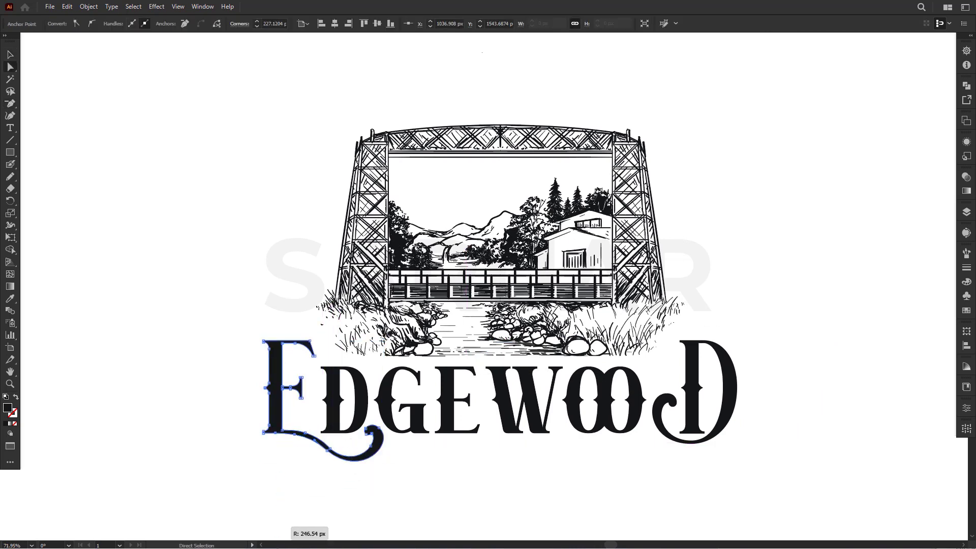
{"action": "left_click", "coordinate": [349, 451]}
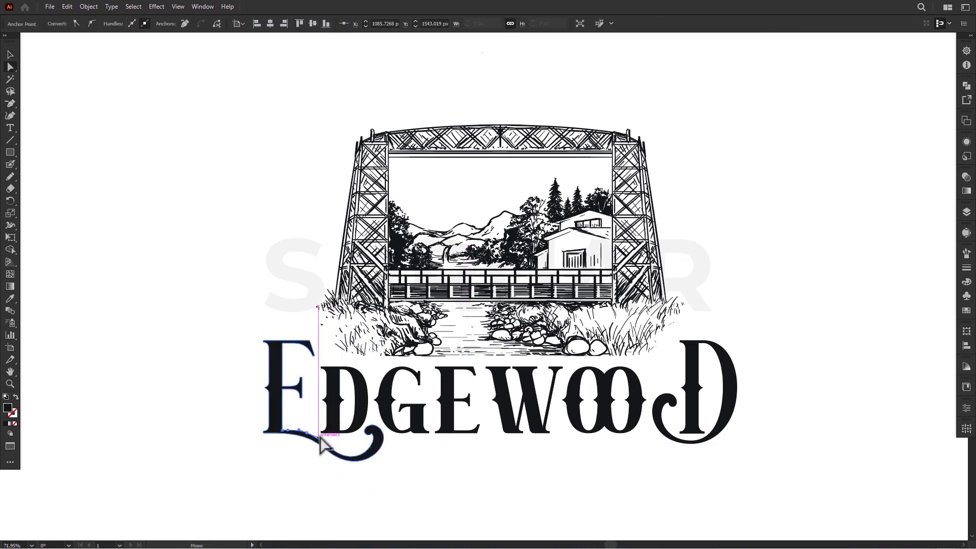
{"action": "left_click_drag", "start_coordinate": [322, 440], "coordinate": [318, 437]}
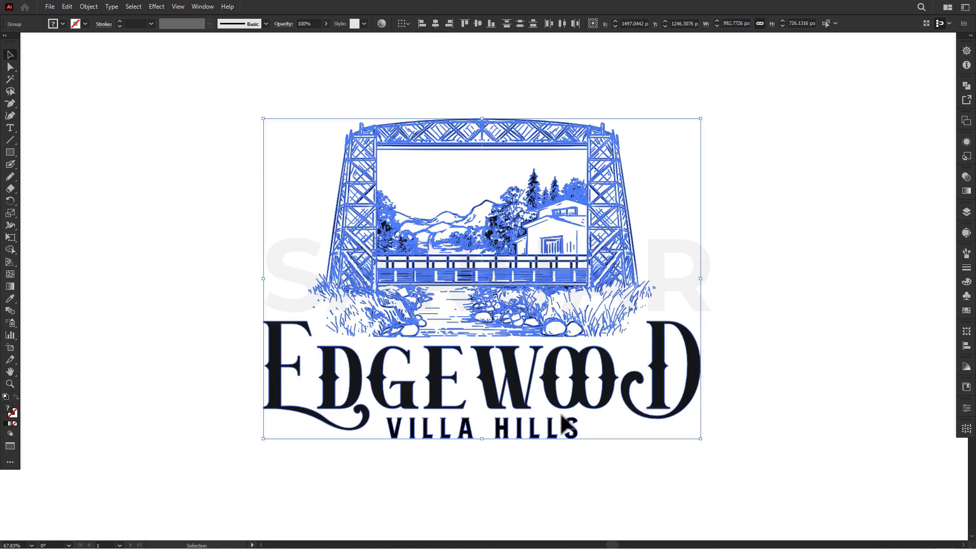
Sample the VILLA HILLS text style and start a new text object above the title.
{"action": "left_click", "coordinate": [568, 424]}
{"action": "key", "text": "i"}
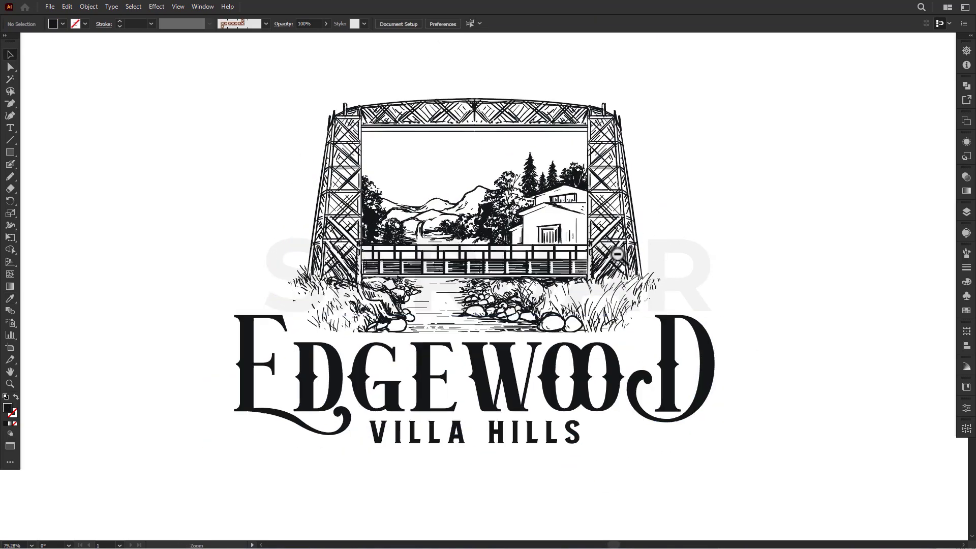
{"action": "left_click", "coordinate": [305, 282]}
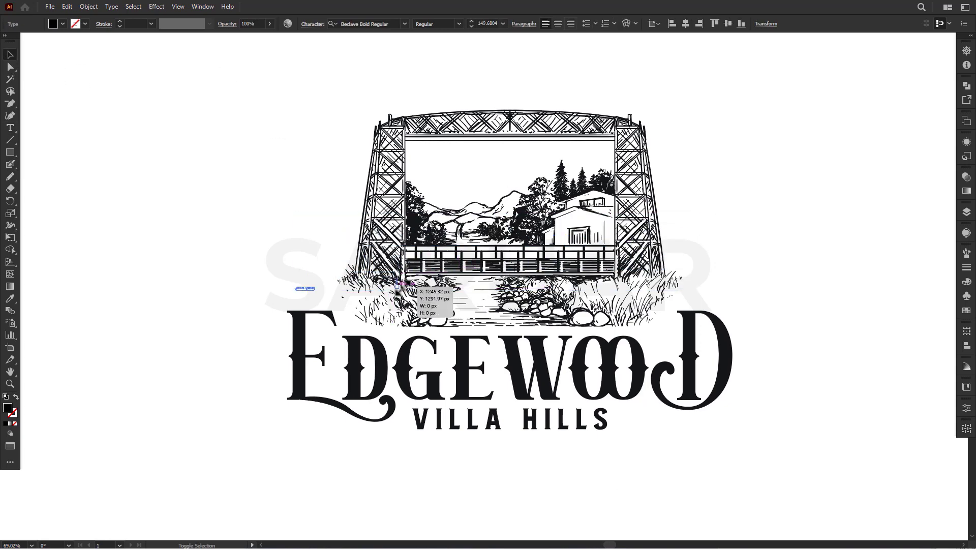
{"action": "key", "text": "Escape"}
Delete the new text object's placeholder words, then select and deselect the whole logo.
{"action": "double_click", "coordinate": [305, 298]}
{"action": "key", "text": "ctrl+a"}
{"action": "key", "text": "Delete"}
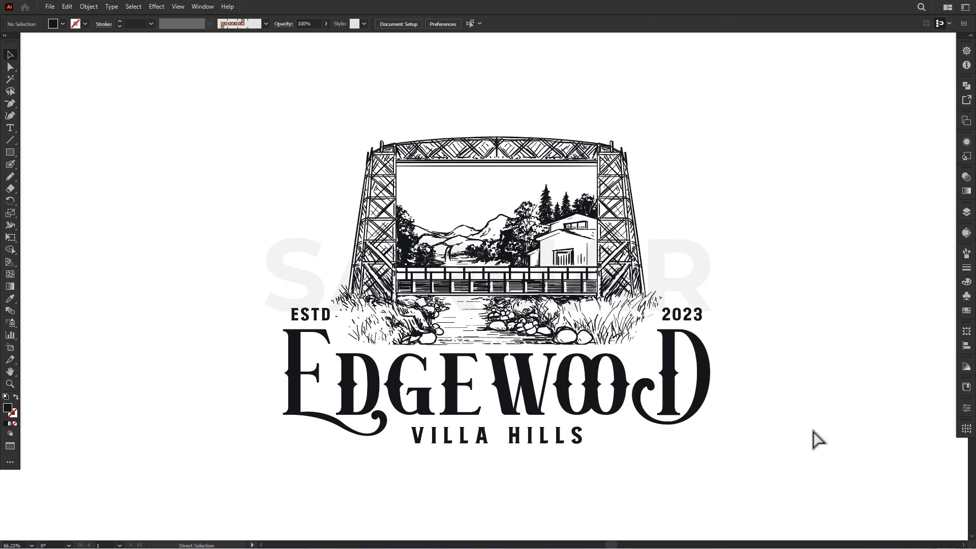
{"action": "key", "text": "ctrl+a"}
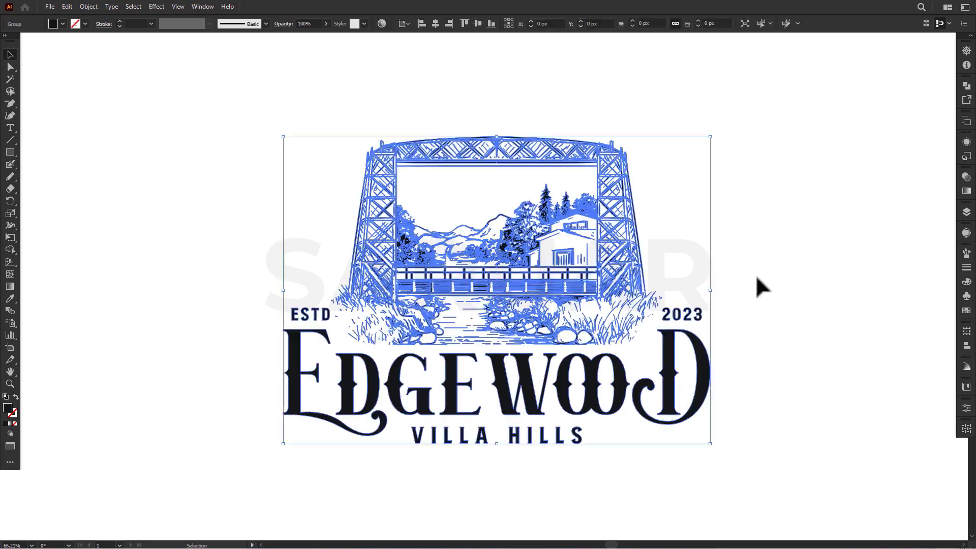
{"action": "left_click", "coordinate": [756, 277]}
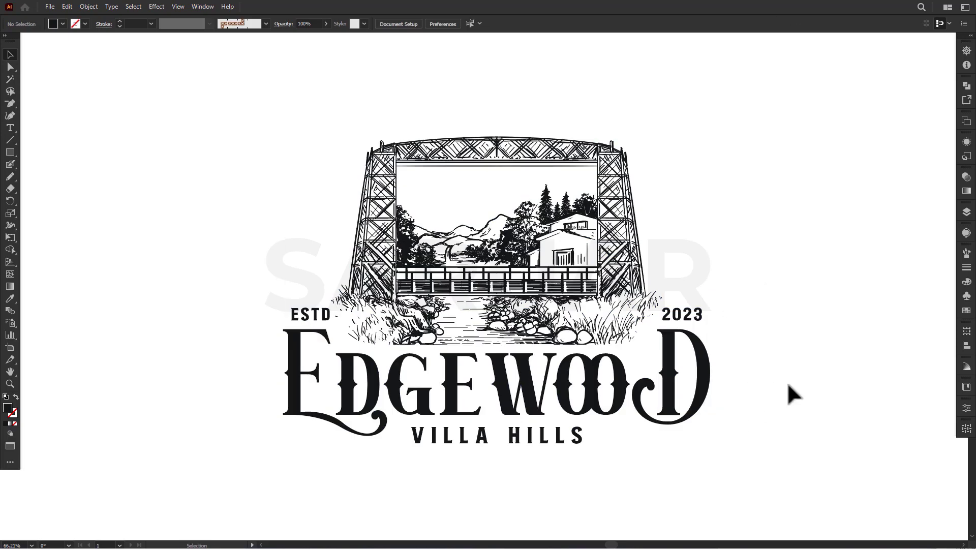
Outline the mountain ridges as a closed Pen shape filled light grey.
{"action": "left_click", "coordinate": [380, 200]}
{"action": "left_click", "coordinate": [376, 233]}
{"action": "left_click", "coordinate": [432, 243]}
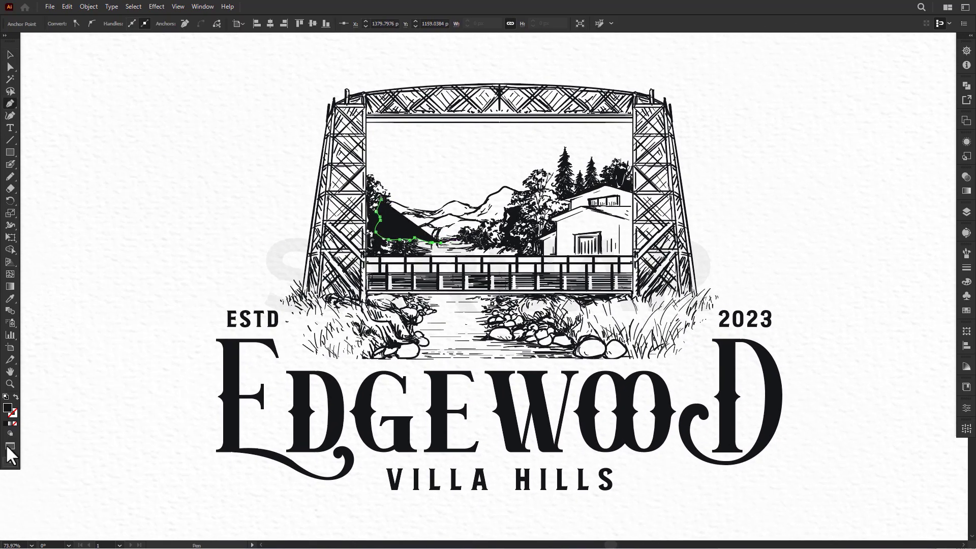
{"action": "left_click", "coordinate": [440, 243]}
{"action": "left_click", "coordinate": [488, 231]}
{"action": "left_click", "coordinate": [510, 187]}
{"action": "scroll", "coordinate": [510, 187], "scroll_direction": "up", "scroll_amount": 2}
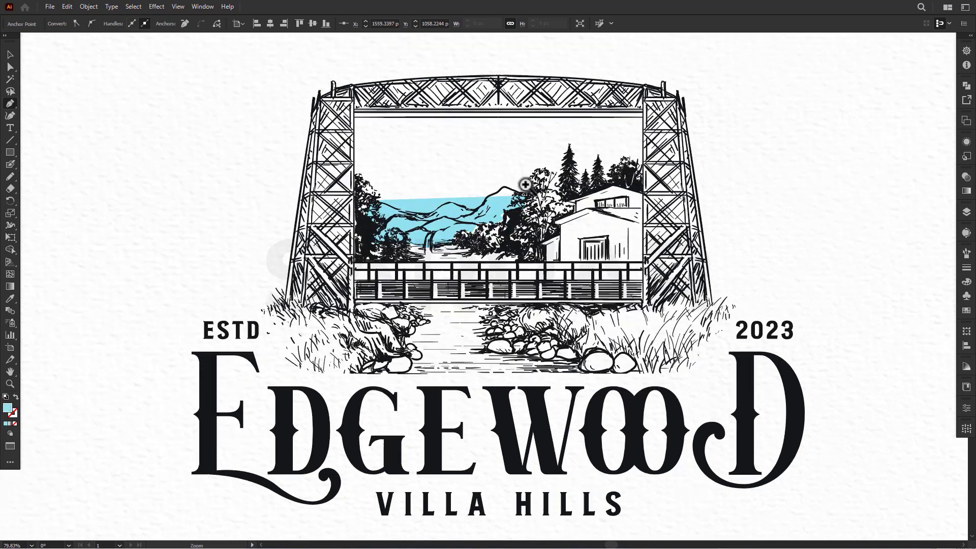
{"action": "left_click", "coordinate": [380, 201]}
{"action": "key", "text": "v"}
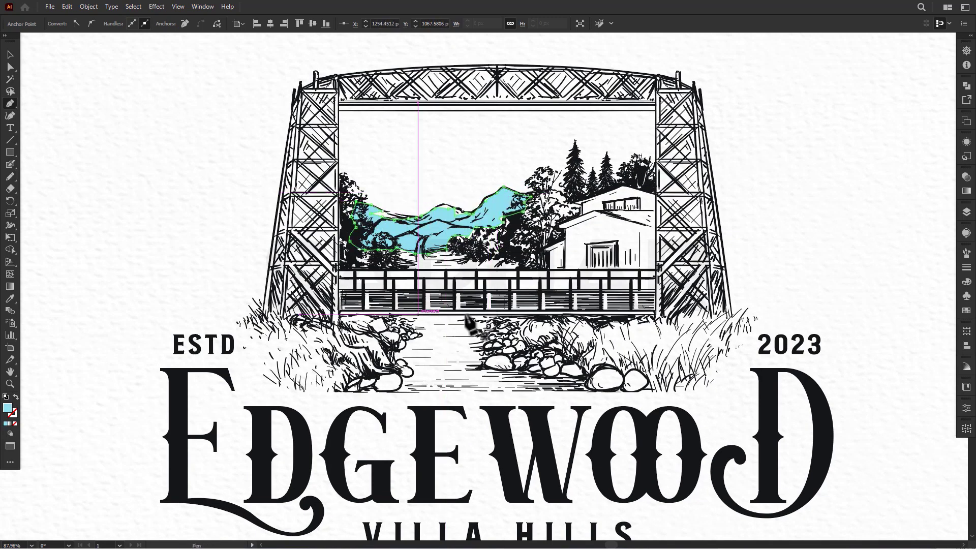
{"action": "left_click", "coordinate": [63, 24]}
{"action": "left_click", "coordinate": [35, 77]}
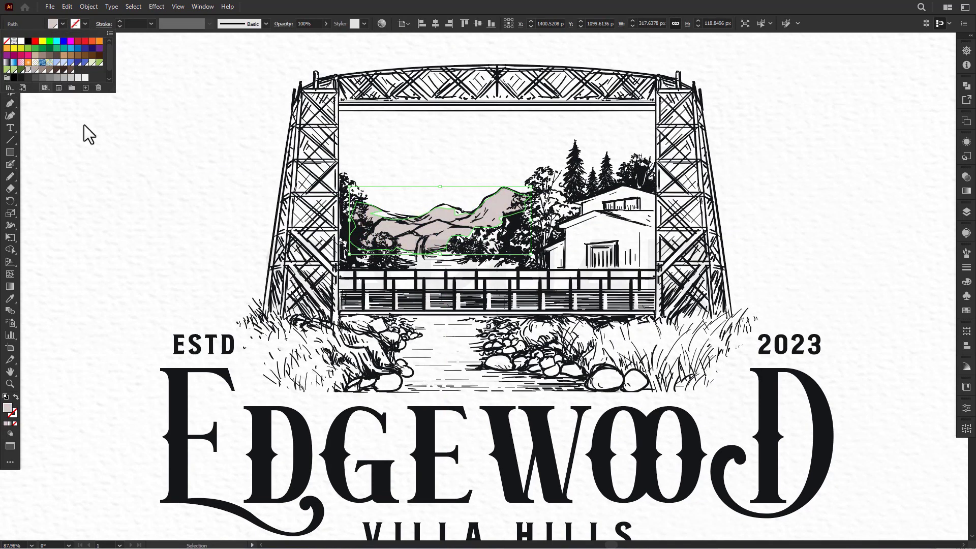
Trim the left and right edges of the grey mountain fill with the Eraser.
{"action": "key", "text": "Escape"}
{"action": "key", "text": "shift+e"}
{"action": "key", "text": "Return"}
{"action": "key", "text": "Escape"}
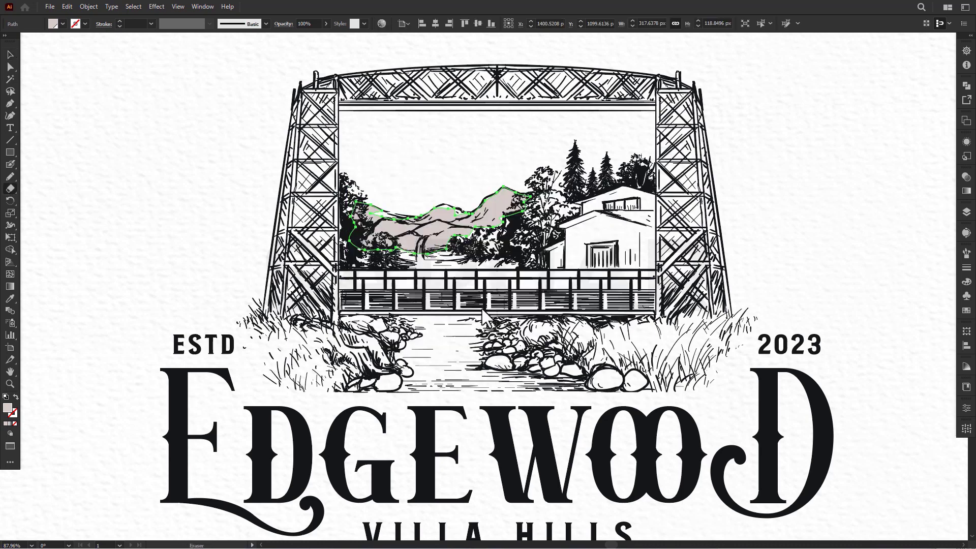
{"action": "left_click_drag", "start_coordinate": [418, 211], "coordinate": [498, 232]}
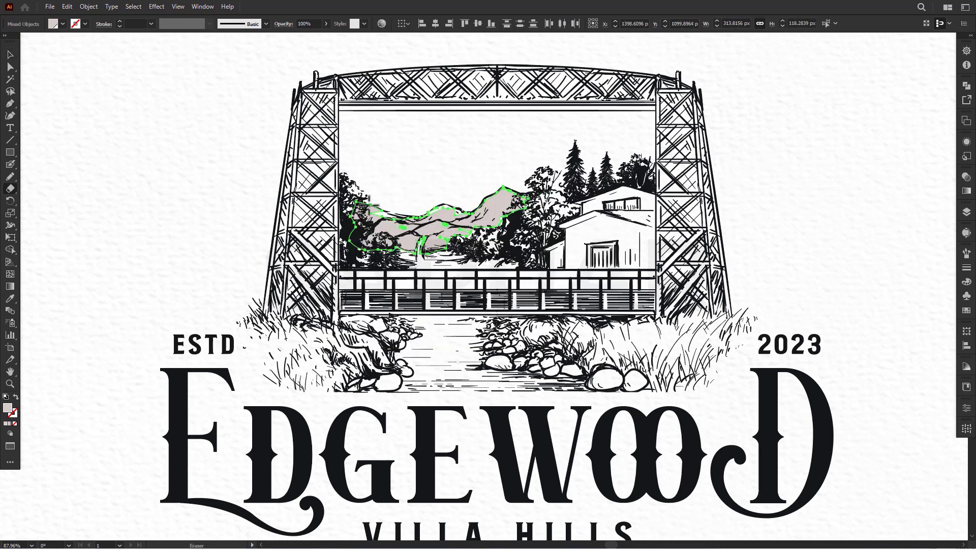
{"action": "left_click_drag", "start_coordinate": [374, 248], "coordinate": [358, 231]}
{"action": "key", "text": "ctrl+shift+a"}
Outline the house as a grey-filled shape and paint dark shading onto it.
{"action": "key", "text": "n"}
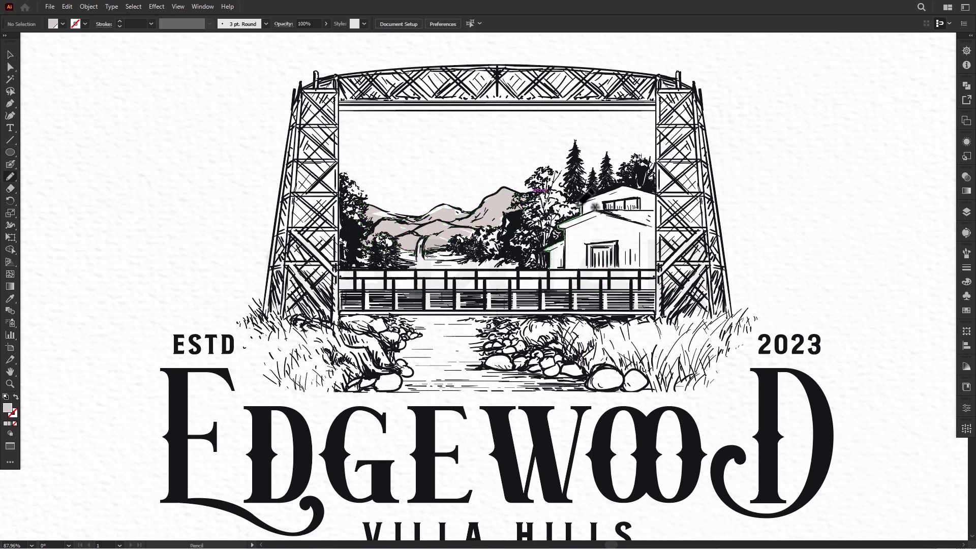
{"action": "left_click_drag", "start_coordinate": [584, 262], "coordinate": [553, 267]}
{"action": "key", "text": "shift+b"}
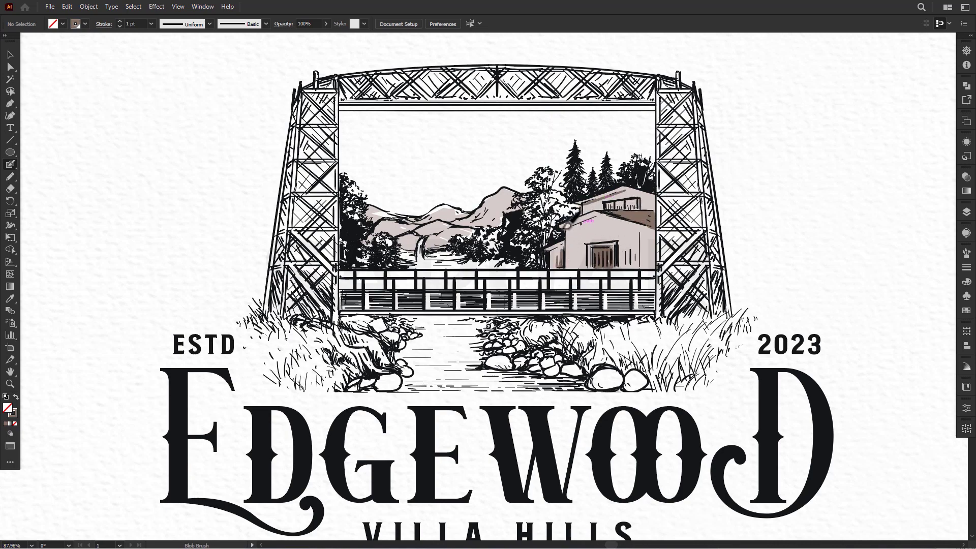
{"action": "scroll", "coordinate": [567, 225], "scroll_direction": "up", "scroll_amount": 1}
{"action": "scroll", "coordinate": [564, 233], "scroll_direction": "down", "scroll_amount": 2}
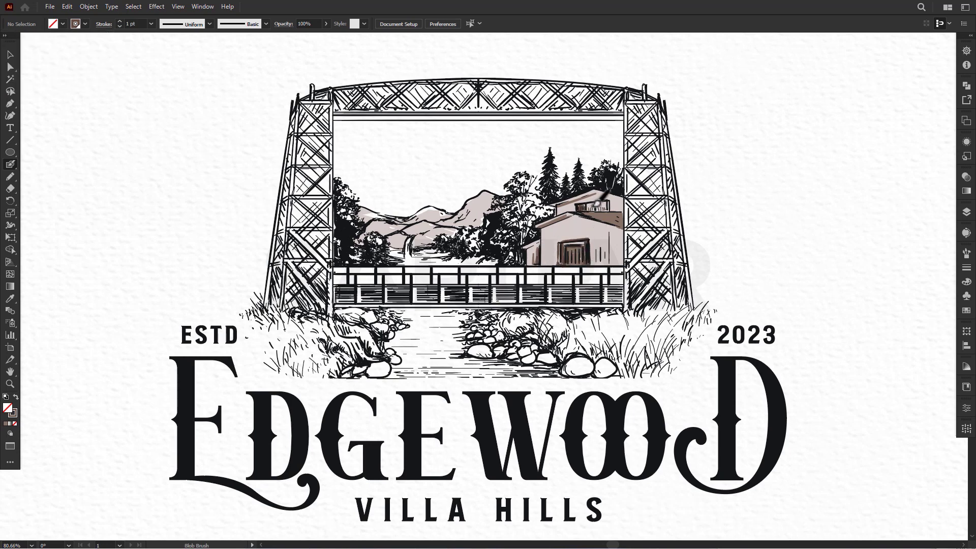
{"action": "left_click_drag", "start_coordinate": [569, 202], "coordinate": [572, 212]}
{"action": "scroll", "coordinate": [580, 241], "scroll_direction": "up", "scroll_amount": 1}
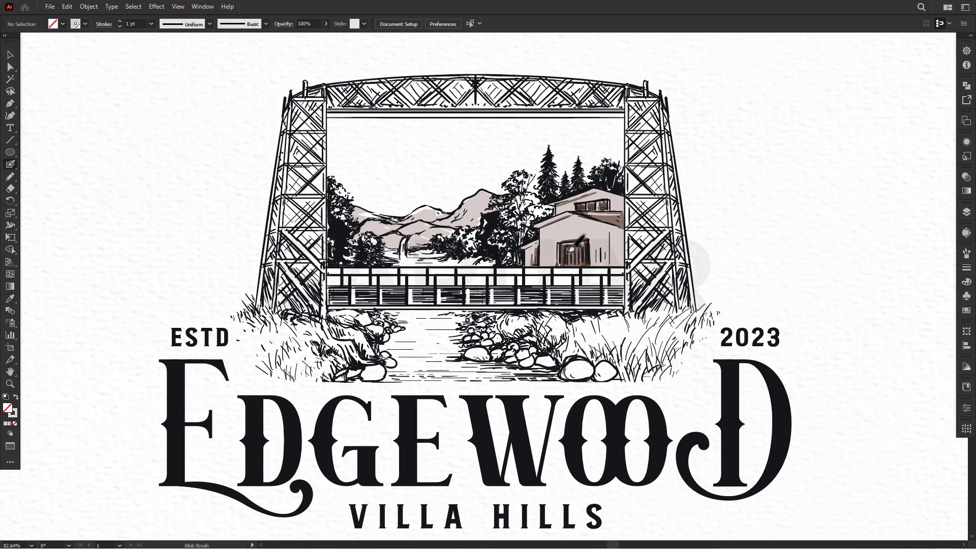
Paint grey along the fence rail, the bridge's bottom rail and the lower-right rocks.
{"action": "key", "text": "i"}
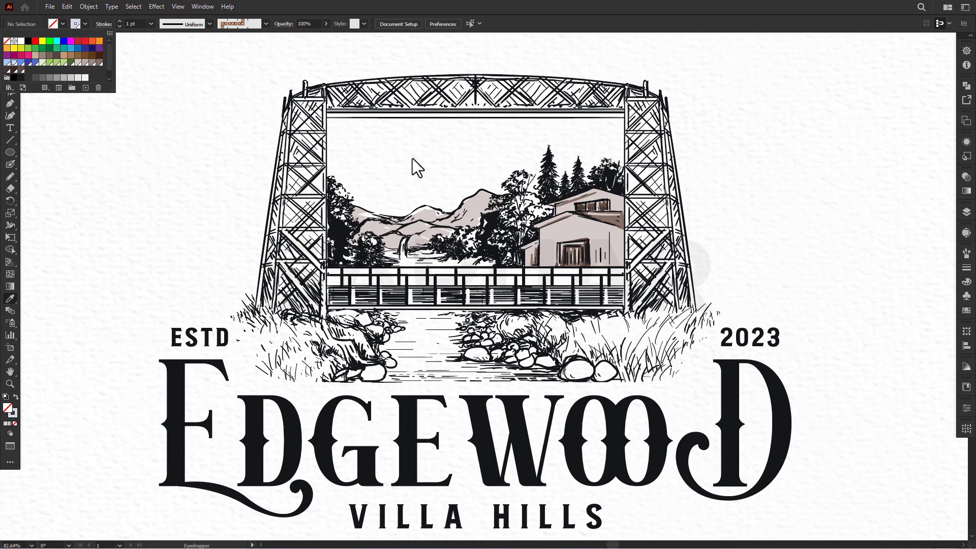
{"action": "key", "text": "shift+b"}
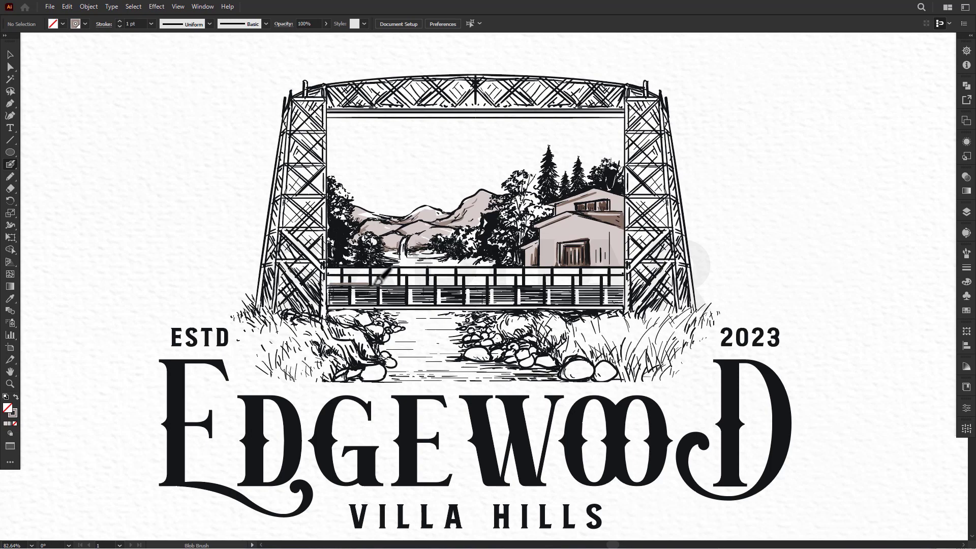
{"action": "left_click_drag", "start_coordinate": [335, 270], "coordinate": [604, 272]}
{"action": "scroll", "coordinate": [357, 273], "scroll_direction": "up", "scroll_amount": 1}
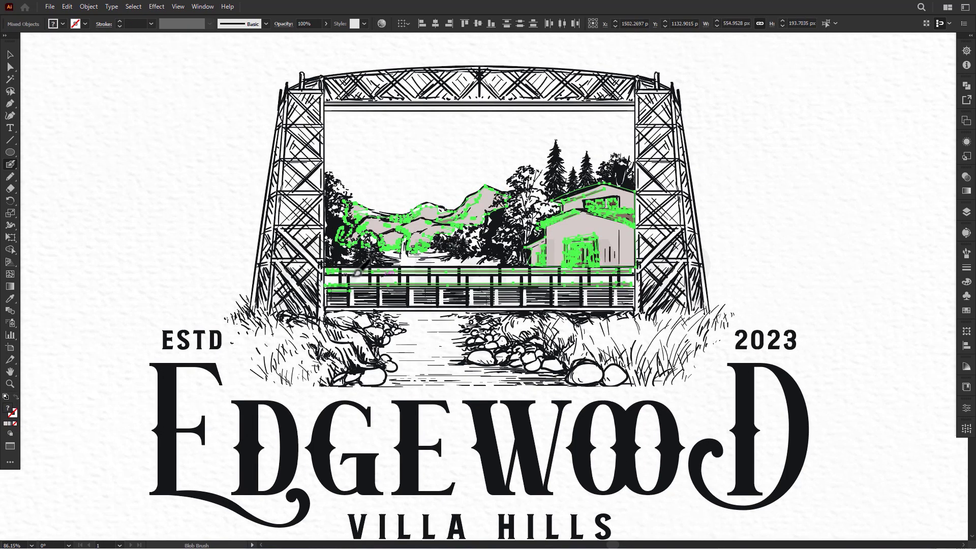
{"action": "key", "text": "ctrl+shift+a"}
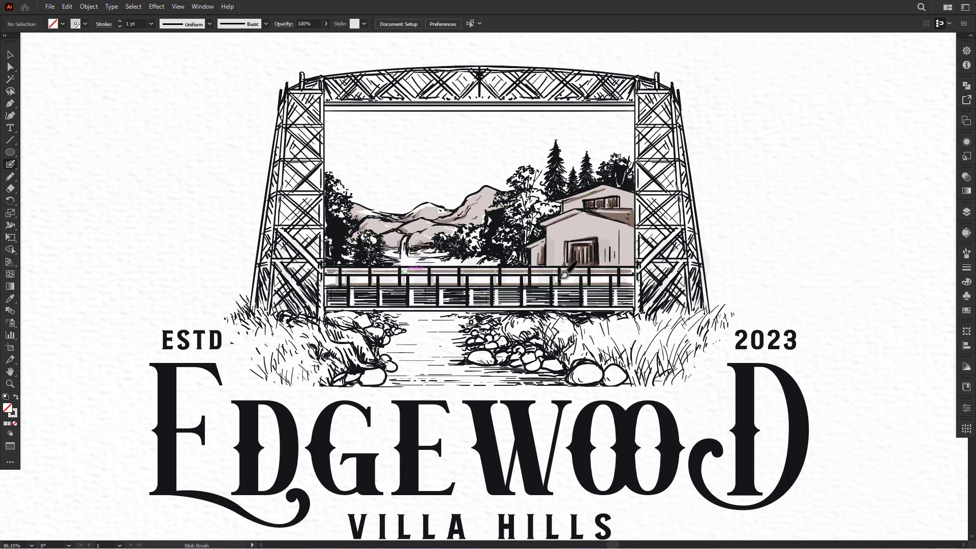
{"action": "left_click_drag", "start_coordinate": [336, 312], "coordinate": [591, 312]}
{"action": "left_click_drag", "start_coordinate": [582, 369], "coordinate": [612, 376]}
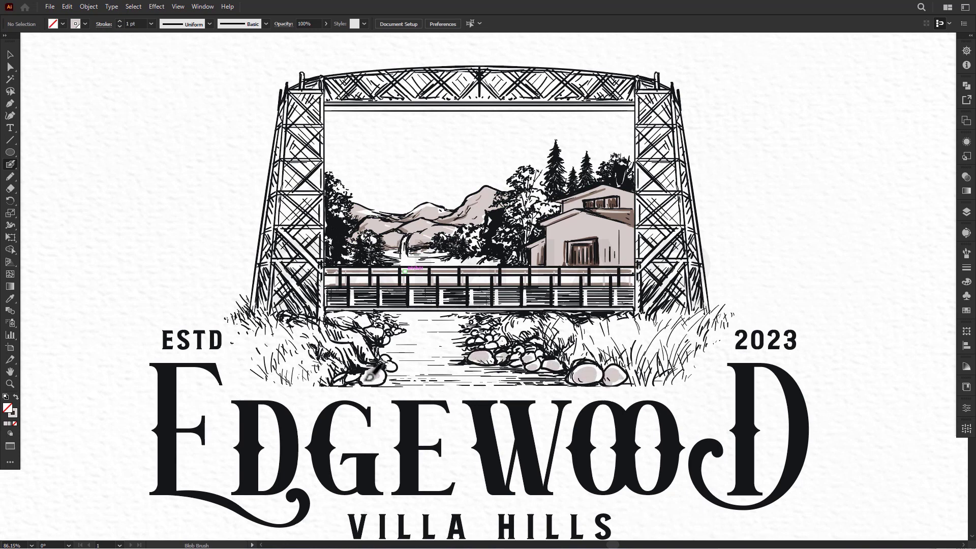
{"action": "left_click", "coordinate": [75, 24]}
Paint the stream in light blue with the Blob Brush.
{"action": "left_click", "coordinate": [71, 61]}
{"action": "left_click_drag", "start_coordinate": [397, 341], "coordinate": [549, 371]}
{"action": "left_click_drag", "start_coordinate": [463, 326], "coordinate": [437, 317]}
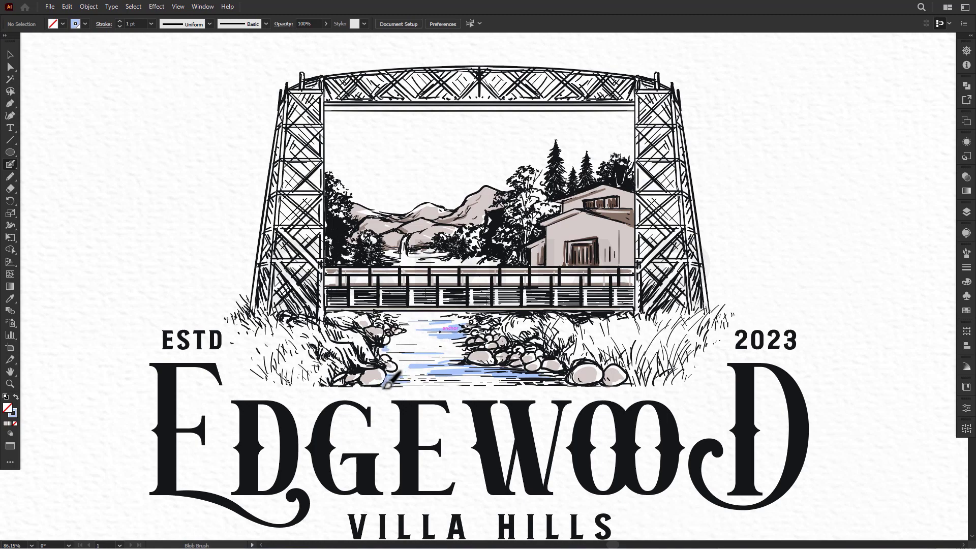
{"action": "scroll", "coordinate": [388, 380], "scroll_direction": "down", "scroll_amount": 1}
{"action": "scroll", "coordinate": [457, 338], "scroll_direction": "down", "scroll_amount": 1}
Paint blue sky under the top beam and erase cloud shapes out of it.
{"action": "left_click", "coordinate": [81, 24]}
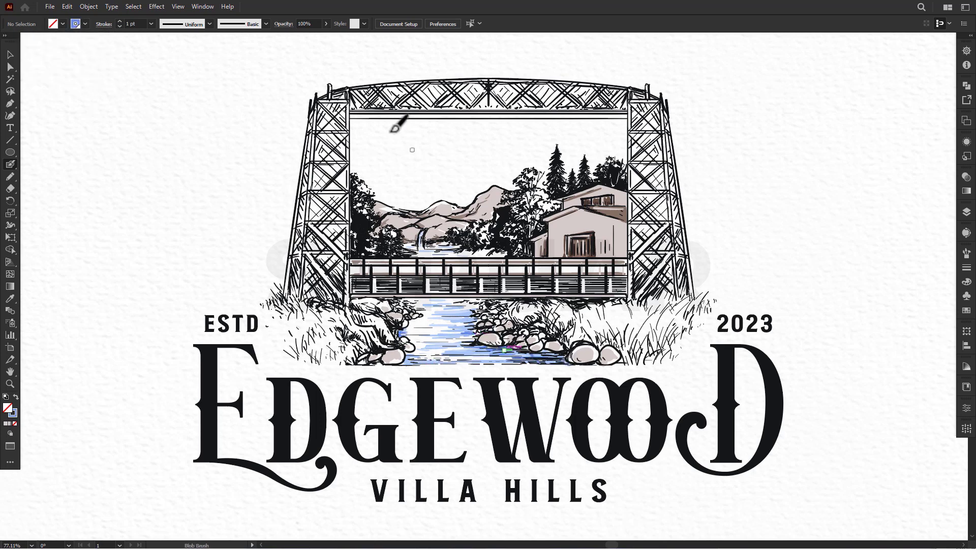
{"action": "left_click_drag", "start_coordinate": [373, 120], "coordinate": [629, 117]}
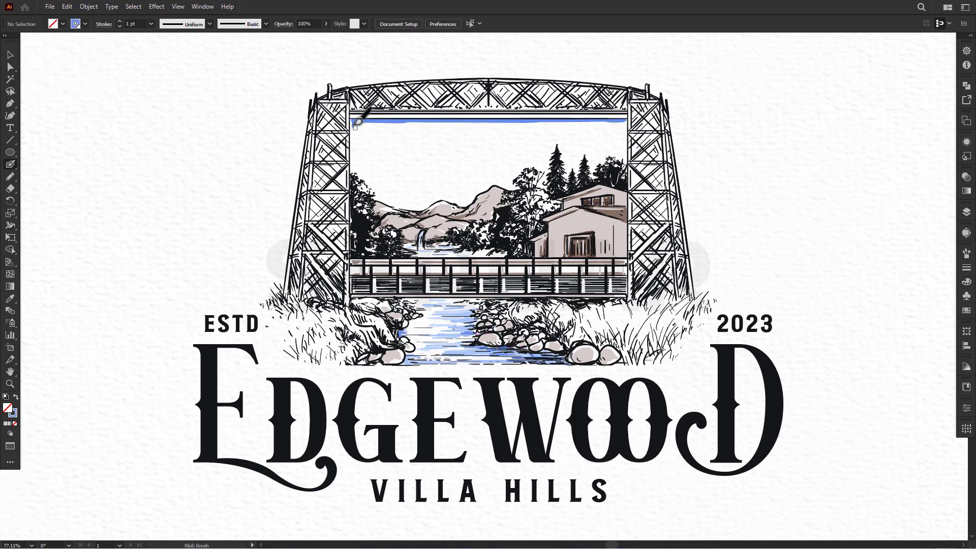
{"action": "left_click_drag", "start_coordinate": [360, 119], "coordinate": [631, 132]}
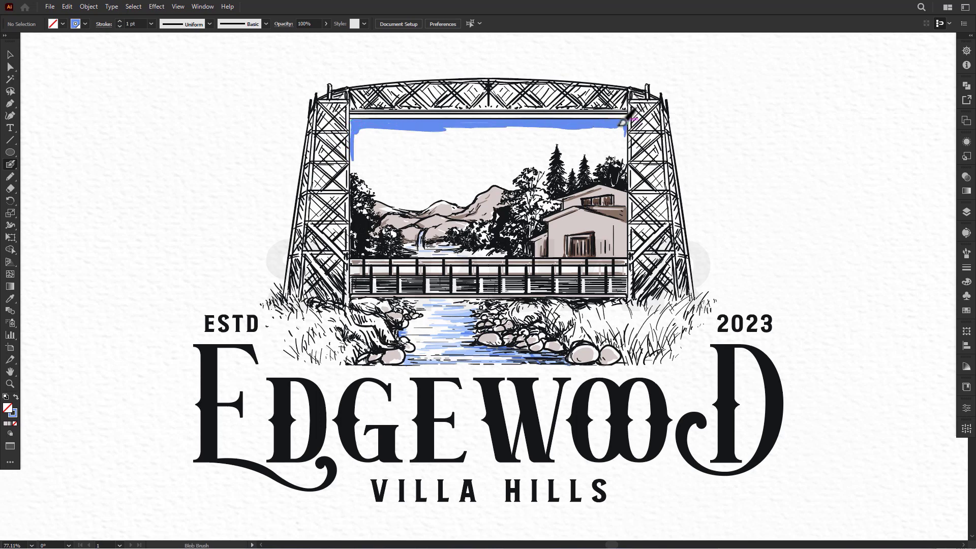
{"action": "left_click_drag", "start_coordinate": [359, 126], "coordinate": [620, 122]}
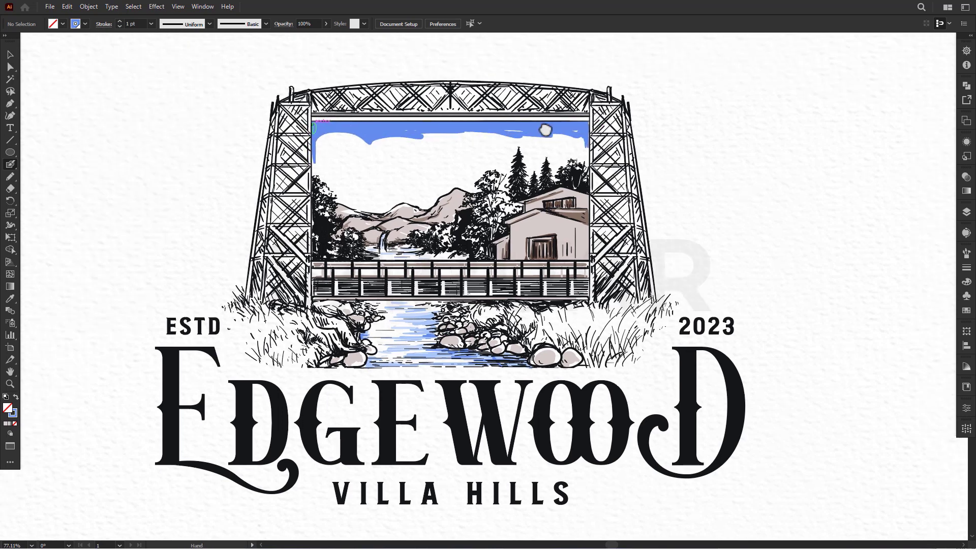
{"action": "key", "text": "shift+e"}
{"action": "left_click_drag", "start_coordinate": [381, 159], "coordinate": [478, 137]}
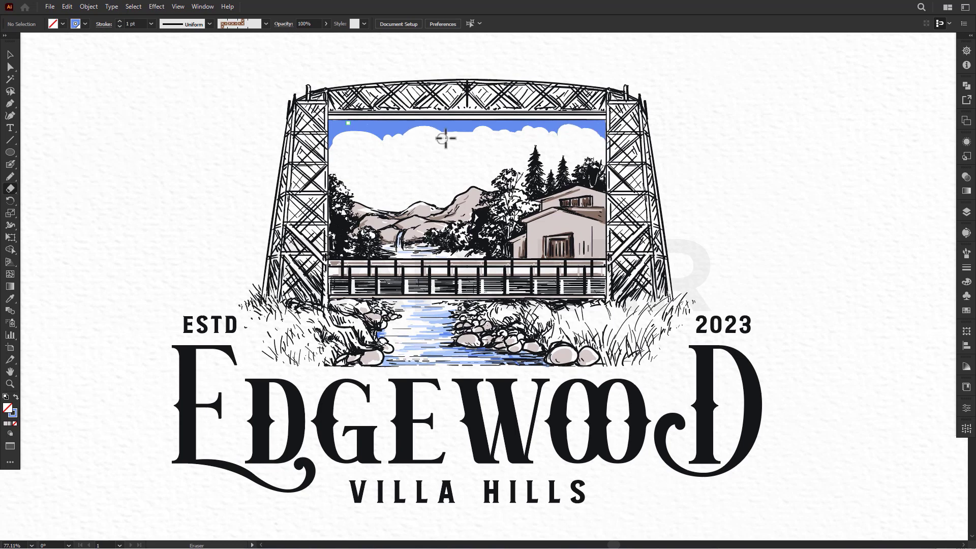
Brush pale-blue shading into the clouds, then adjust the Eraser's size.
{"action": "key", "text": "shift+b"}
{"action": "mouse_move", "coordinate": [392, 141]}
{"action": "left_mouse_down"}
{"action": "mouse_move", "coordinate": [410, 132]}
{"action": "mouse_move", "coordinate": [529, 145]}
{"action": "mouse_move", "coordinate": [592, 132]}
{"action": "mouse_move", "coordinate": [337, 151]}
{"action": "mouse_move", "coordinate": [414, 131]}
{"action": "left_mouse_up"}
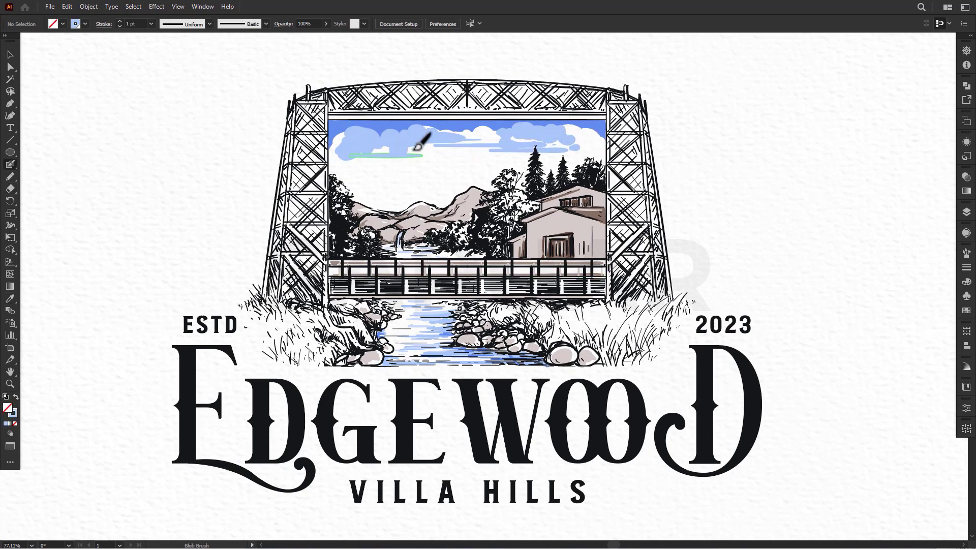
{"action": "mouse_move", "coordinate": [346, 138]}
{"action": "left_mouse_down"}
{"action": "mouse_move", "coordinate": [404, 164]}
{"action": "mouse_move", "coordinate": [587, 125]}
{"action": "left_mouse_up"}
{"action": "left_click_drag", "start_coordinate": [404, 181], "coordinate": [460, 178]}
{"action": "key", "text": "shift+e"}
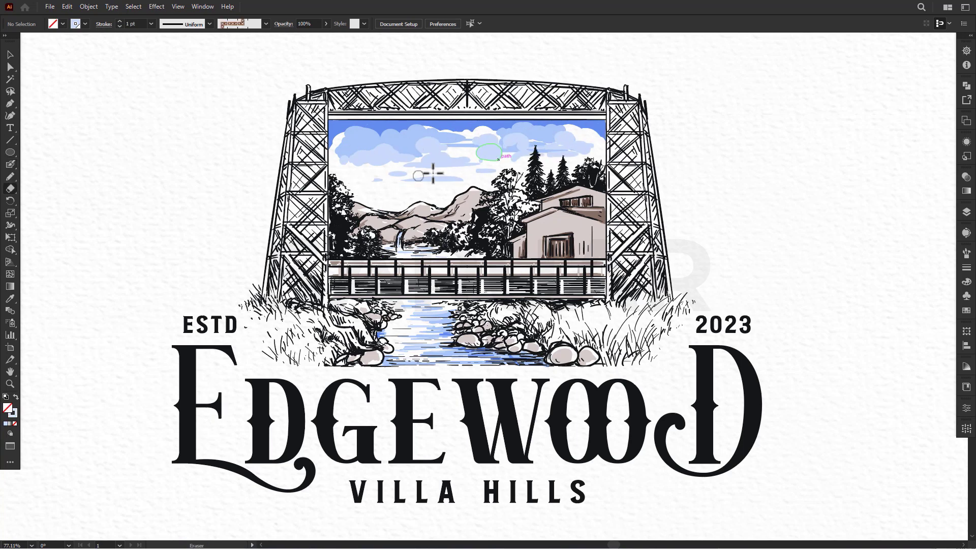
{"action": "double_click", "coordinate": [10, 188]}
{"action": "key", "text": "Return"}
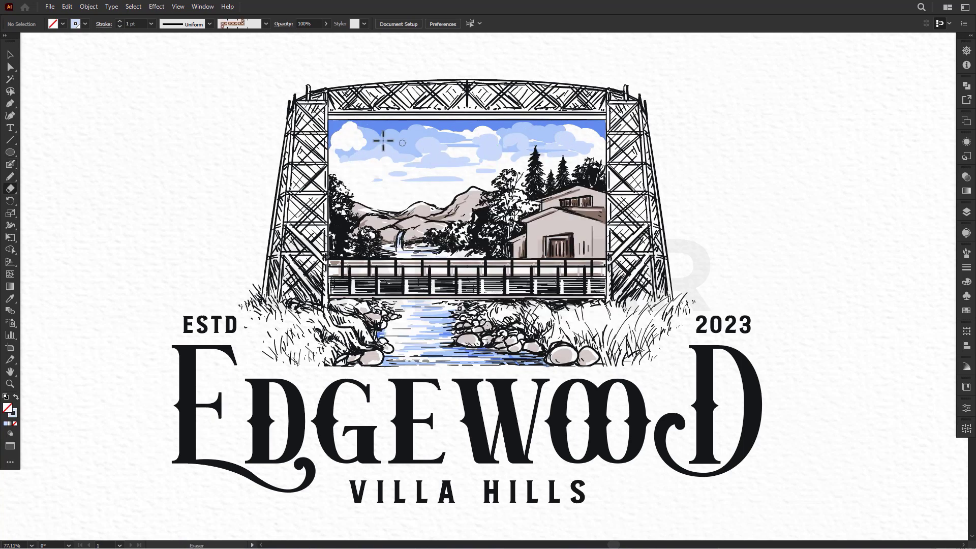
Paint light green Blob Brush washes over the trees and the grass on both stream banks.
{"action": "scroll", "coordinate": [415, 180], "scroll_direction": "up", "scroll_amount": 1}
{"action": "key", "text": "shift+b"}
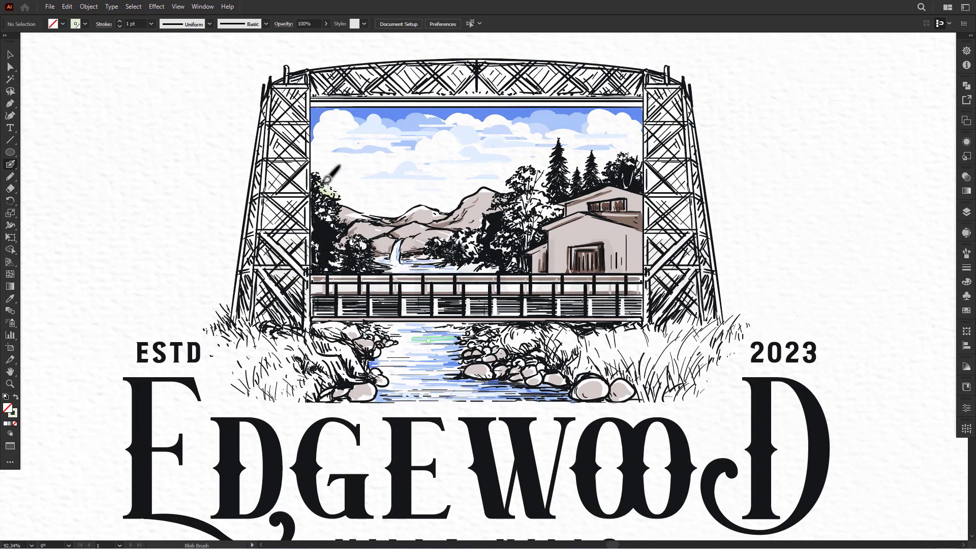
{"action": "left_click_drag", "start_coordinate": [484, 265], "coordinate": [514, 180]}
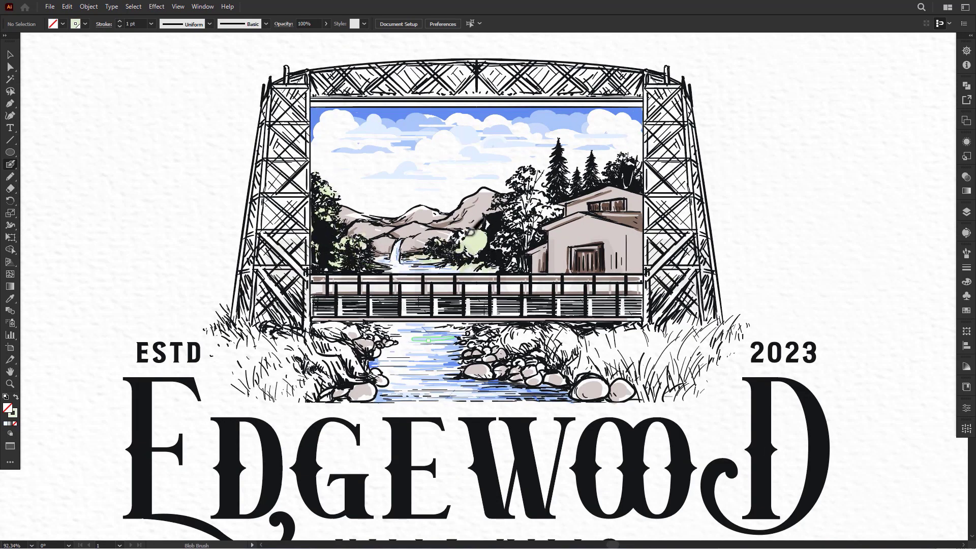
{"action": "left_click_drag", "start_coordinate": [592, 179], "coordinate": [526, 207]}
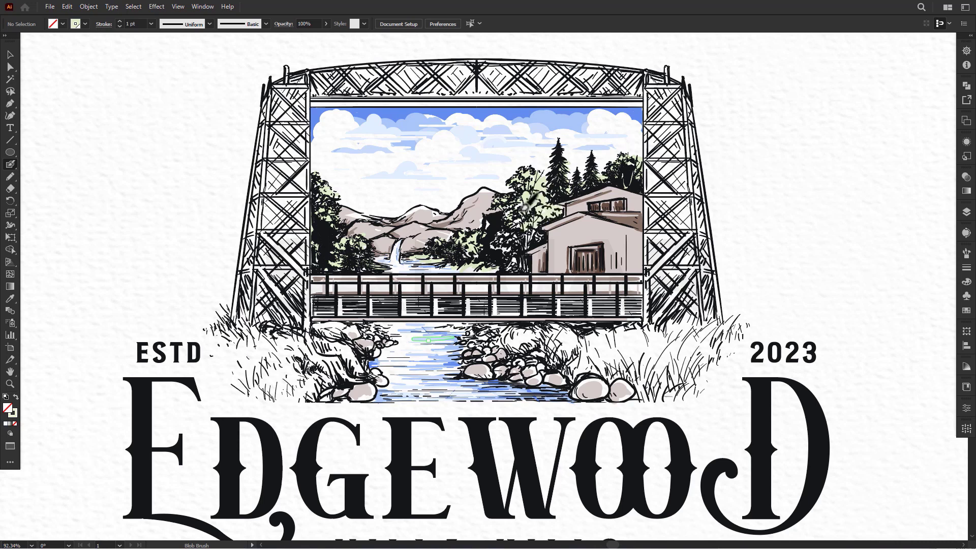
{"action": "mouse_move", "coordinate": [244, 330]}
{"action": "left_mouse_down"}
{"action": "mouse_move", "coordinate": [326, 351]}
{"action": "mouse_move", "coordinate": [301, 375]}
{"action": "left_mouse_up"}
{"action": "mouse_move", "coordinate": [501, 330]}
{"action": "left_mouse_down"}
{"action": "mouse_move", "coordinate": [727, 351]}
{"action": "mouse_move", "coordinate": [656, 381]}
{"action": "left_mouse_up"}
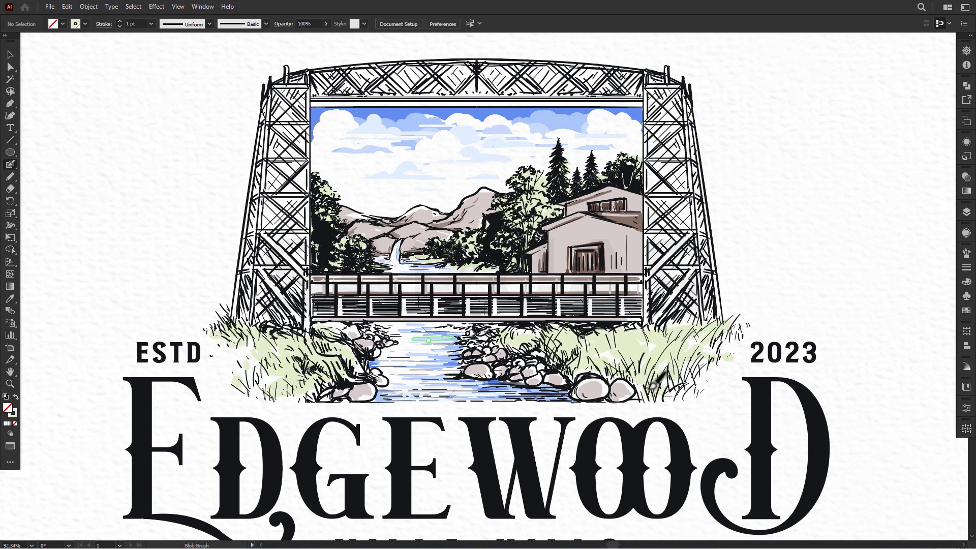
{"action": "mouse_move", "coordinate": [325, 342]}
{"action": "left_mouse_down"}
{"action": "mouse_move", "coordinate": [270, 347]}
{"action": "mouse_move", "coordinate": [337, 323]}
{"action": "left_mouse_up"}
{"action": "mouse_move", "coordinate": [510, 325]}
{"action": "left_mouse_down"}
{"action": "mouse_move", "coordinate": [587, 345]}
{"action": "mouse_move", "coordinate": [599, 376]}
{"action": "mouse_move", "coordinate": [696, 351]}
{"action": "mouse_move", "coordinate": [707, 313]}
{"action": "left_mouse_up"}
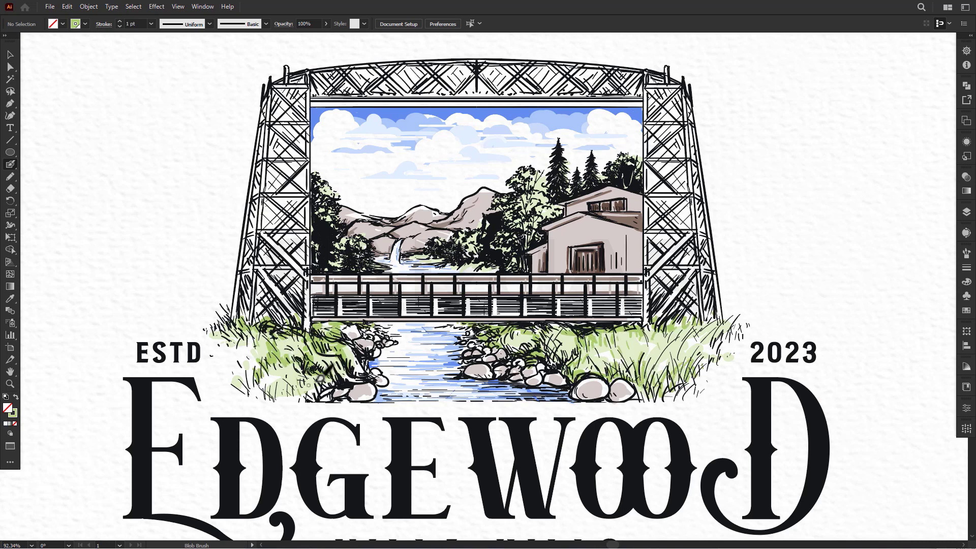
{"action": "left_click_drag", "start_coordinate": [534, 239], "coordinate": [531, 206]}
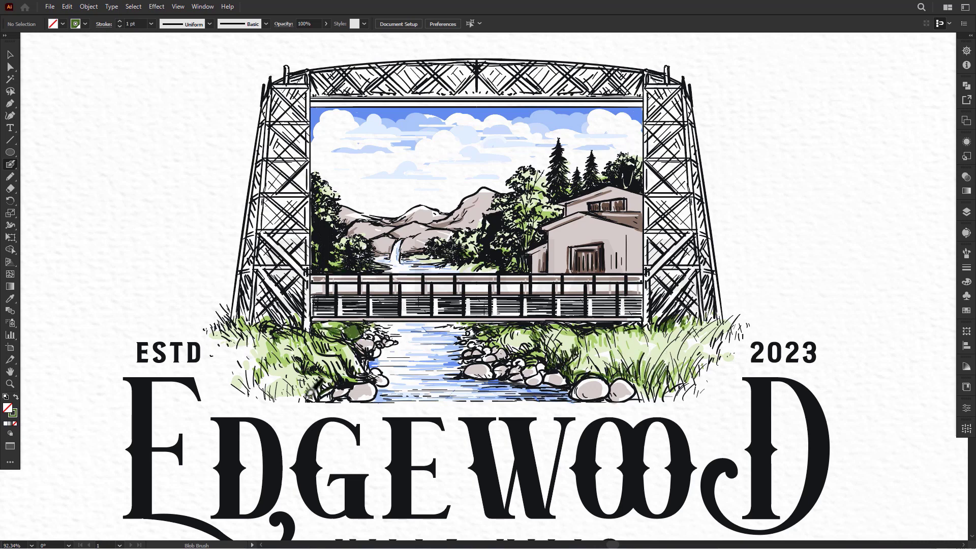
{"action": "scroll", "coordinate": [554, 233], "scroll_direction": "down", "scroll_amount": 1}
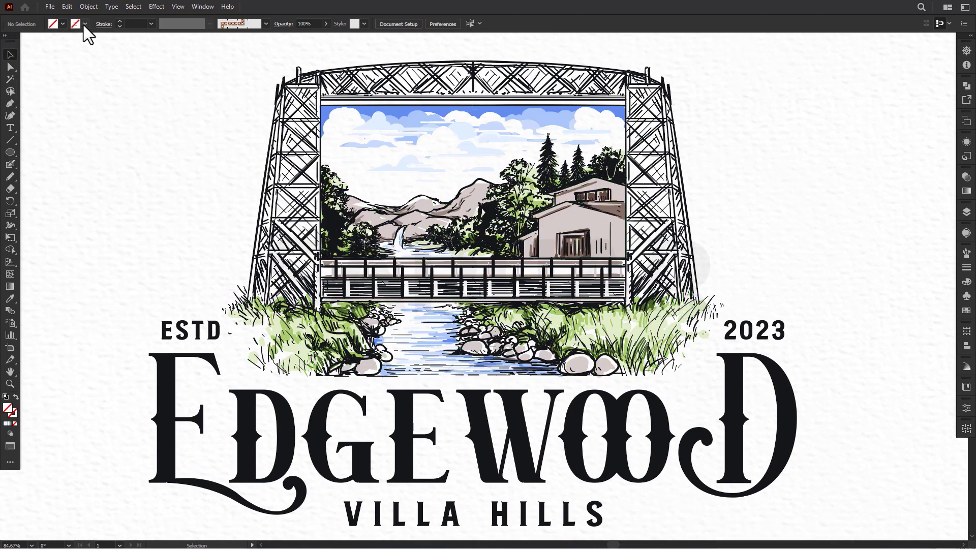
Shade the bridge railing with a light grey Blob Brush stroke and lighten its colour.
{"action": "left_click", "coordinate": [85, 25]}
{"action": "left_click", "coordinate": [16, 398]}
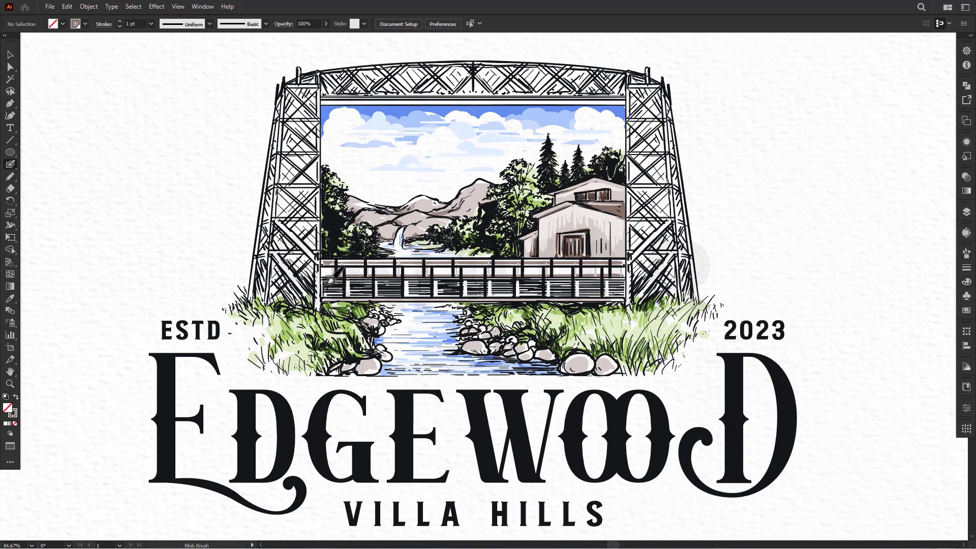
{"action": "left_click_drag", "start_coordinate": [348, 283], "coordinate": [610, 281]}
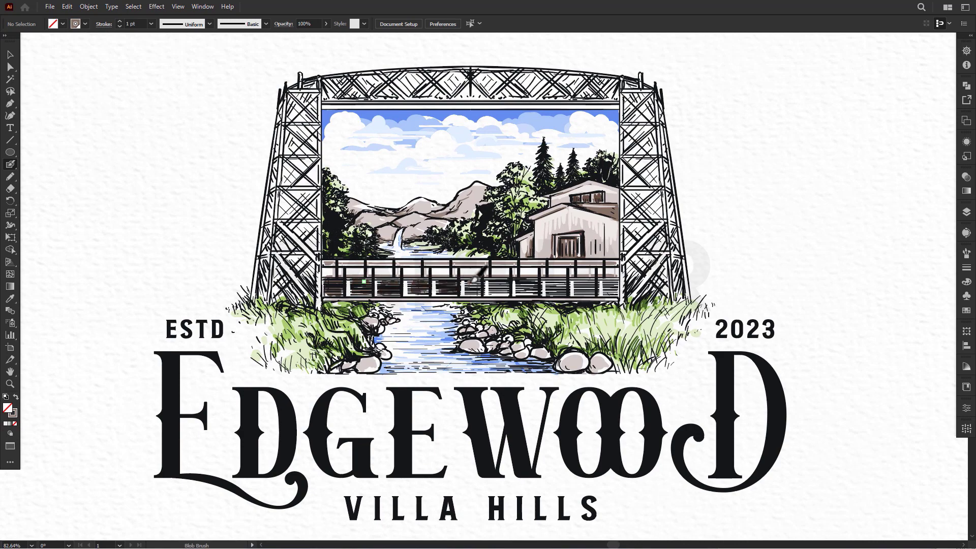
{"action": "left_click", "coordinate": [85, 23]}
{"action": "left_click", "coordinate": [76, 72]}
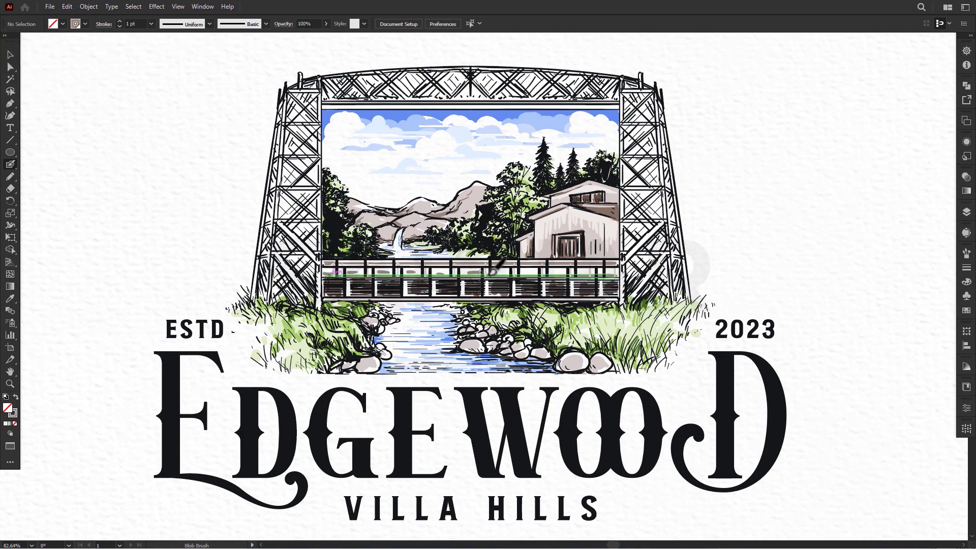
Draw light grey Pencil paths along the left tower and the top beam.
{"action": "scroll", "coordinate": [325, 293], "scroll_direction": "down", "scroll_amount": 1}
{"action": "key", "text": "n"}
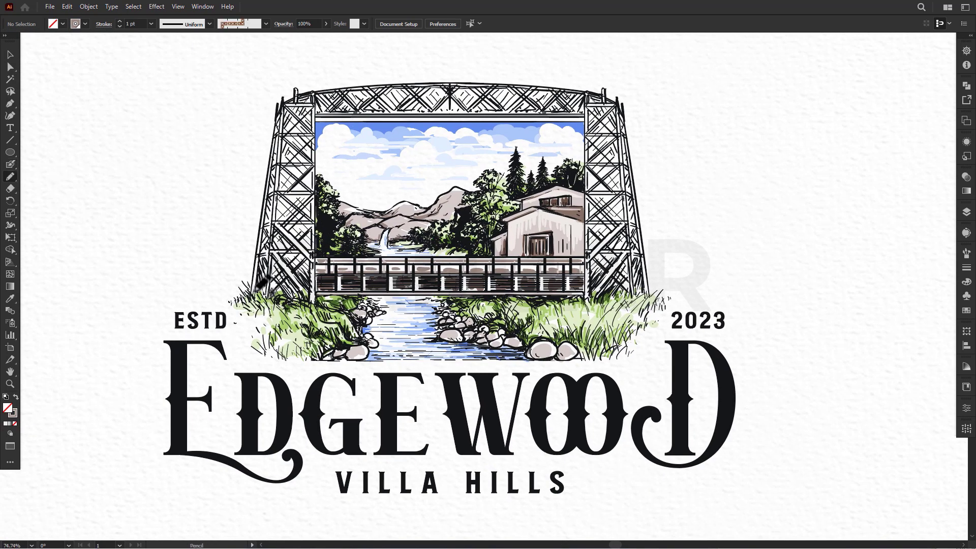
{"action": "left_click_drag", "start_coordinate": [291, 105], "coordinate": [549, 80]}
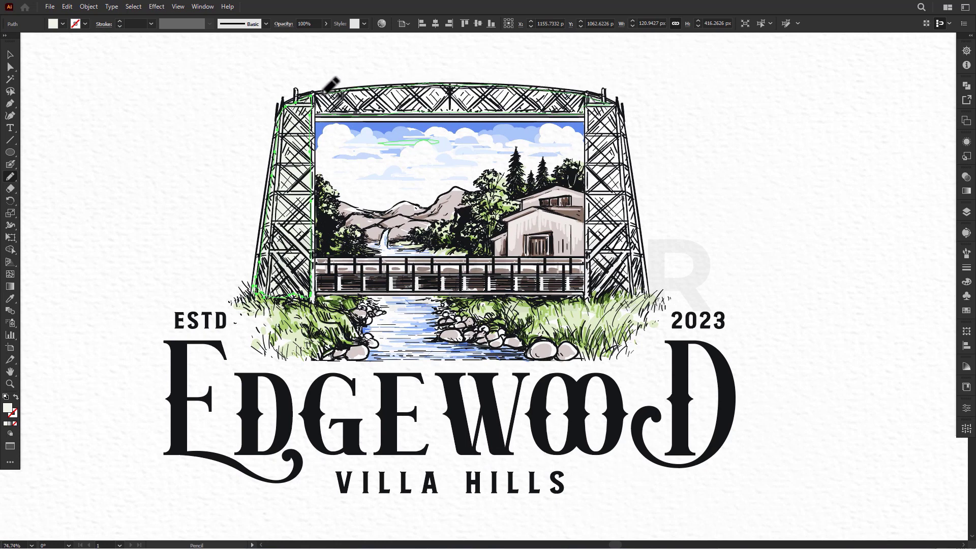
{"action": "left_click_drag", "start_coordinate": [324, 92], "coordinate": [632, 188]}
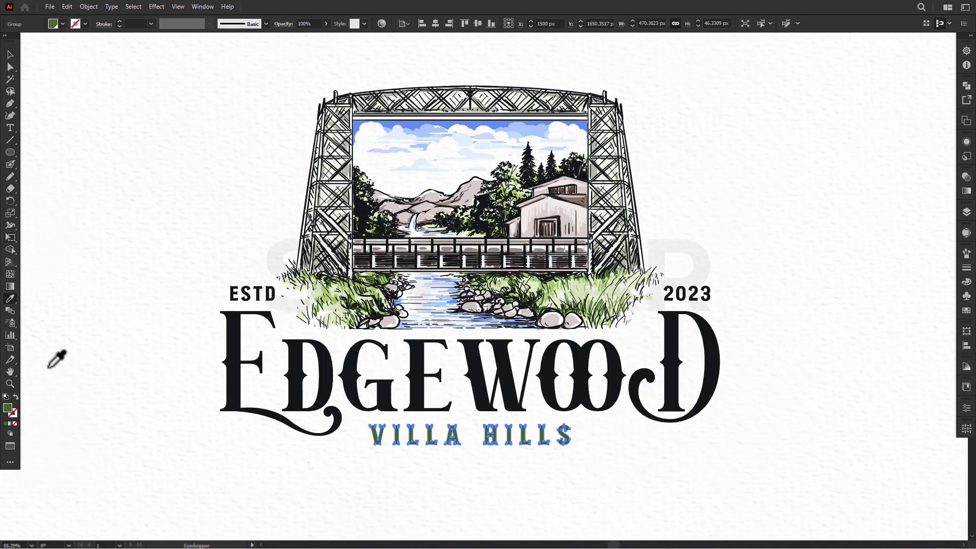
Duplicate the EDGEWOOD title 16 px down-right and adjust the selection's arrangement.
{"action": "key", "text": "v"}
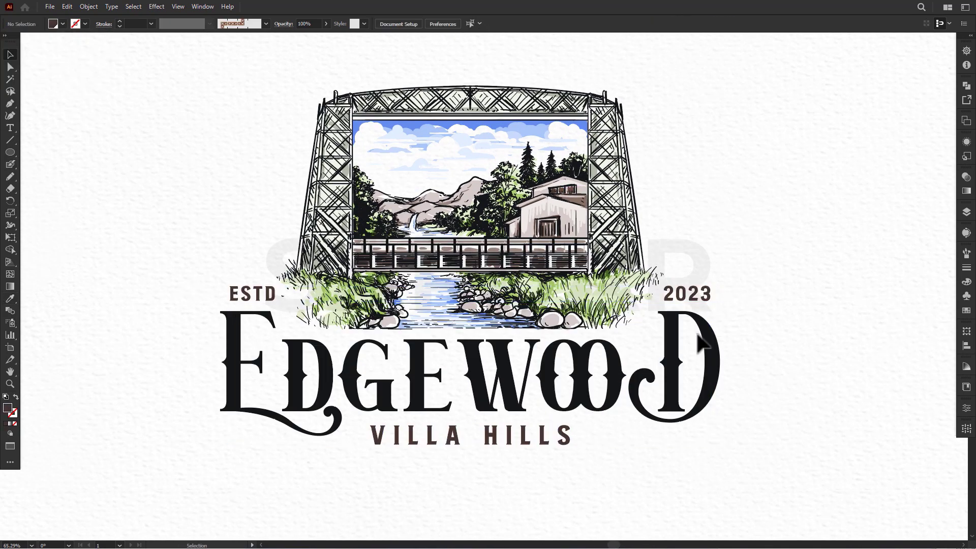
{"action": "left_click_drag", "start_coordinate": [231, 363], "coordinate": [240, 373]}
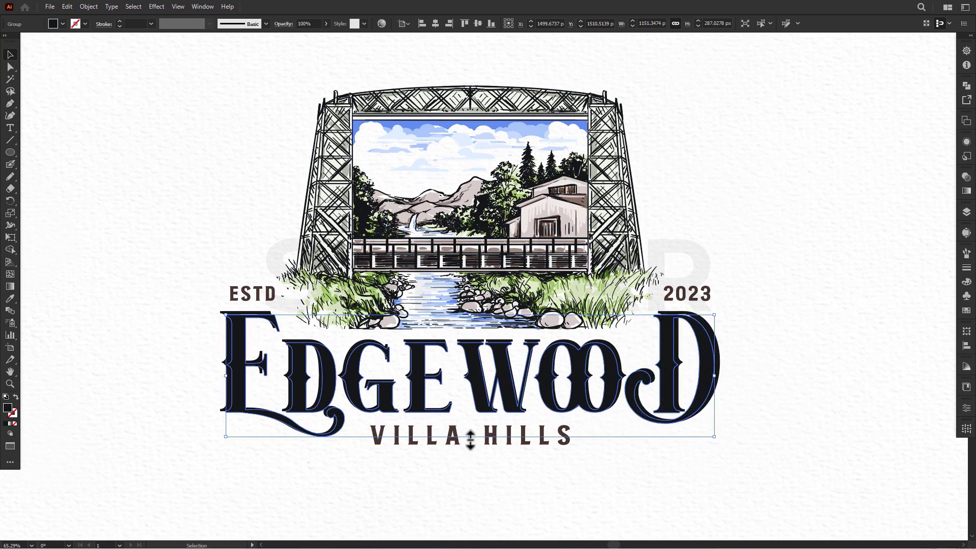
{"action": "left_click", "coordinate": [616, 218], "text": "shift"}
{"action": "right_click", "coordinate": [663, 307]}
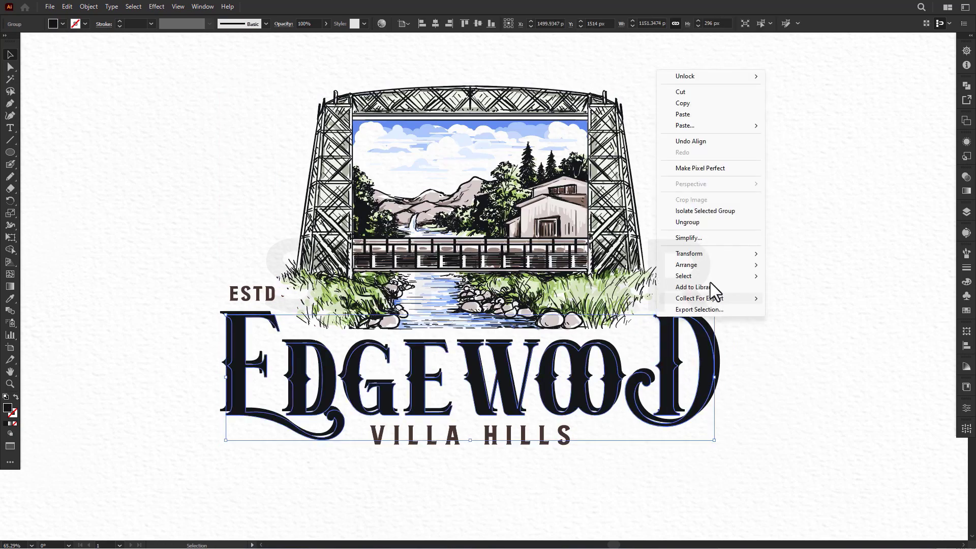
{"action": "left_click", "coordinate": [708, 290]}
Apply Effect > Path > Offset Path of -3 px to the EDGEWOOD copy.
{"action": "left_click", "coordinate": [88, 6]}
{"action": "left_click", "coordinate": [101, 269]}
{"action": "left_click", "coordinate": [244, 303]}
{"action": "left_click_drag", "start_coordinate": [488, 421], "coordinate": [747, 162]}
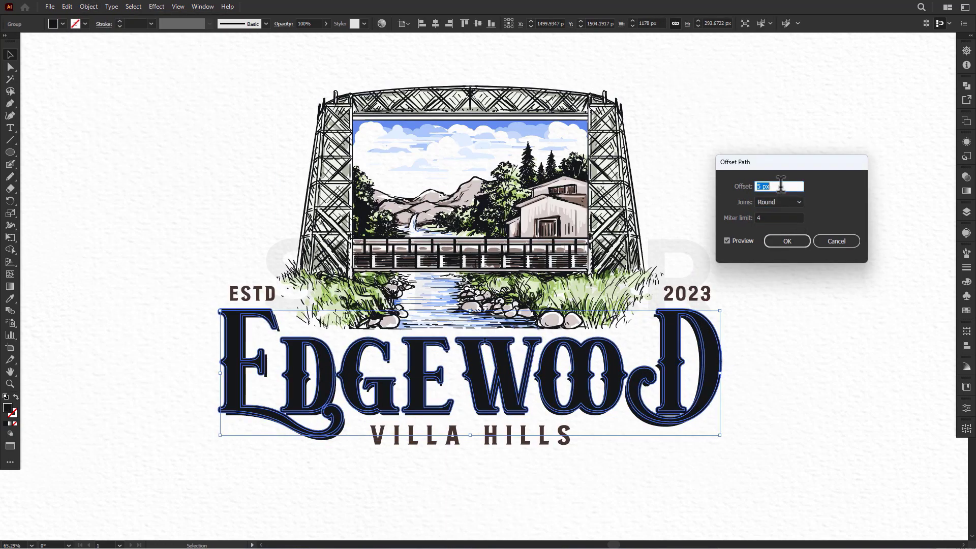
{"action": "type", "text": "-3"}
{"action": "key", "text": "Return"}
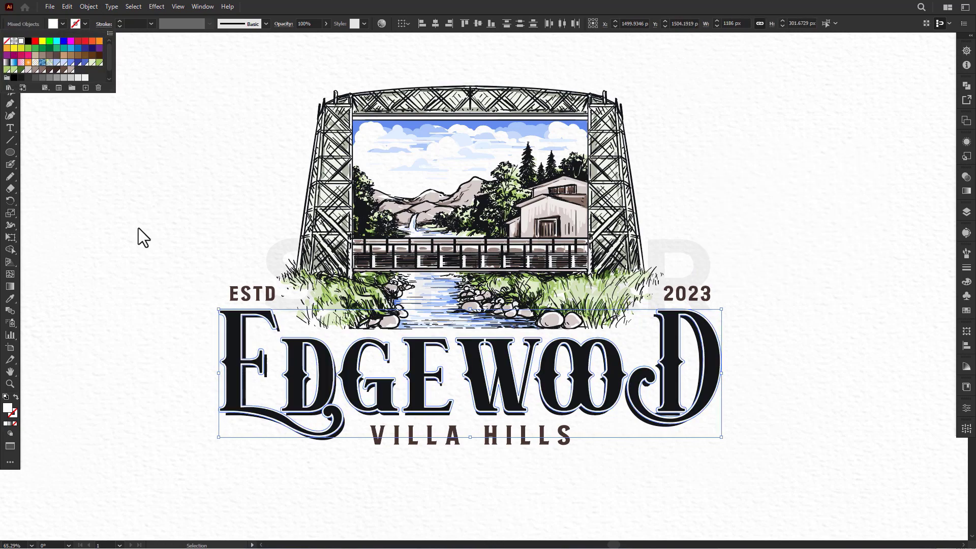
Colour the shadow copy light grey and give the lettering a brown fill with the Eyedropper.
{"action": "key", "text": "i"}
{"action": "left_click", "coordinate": [559, 187]}
{"action": "key", "text": "ctrl+shift+a"}
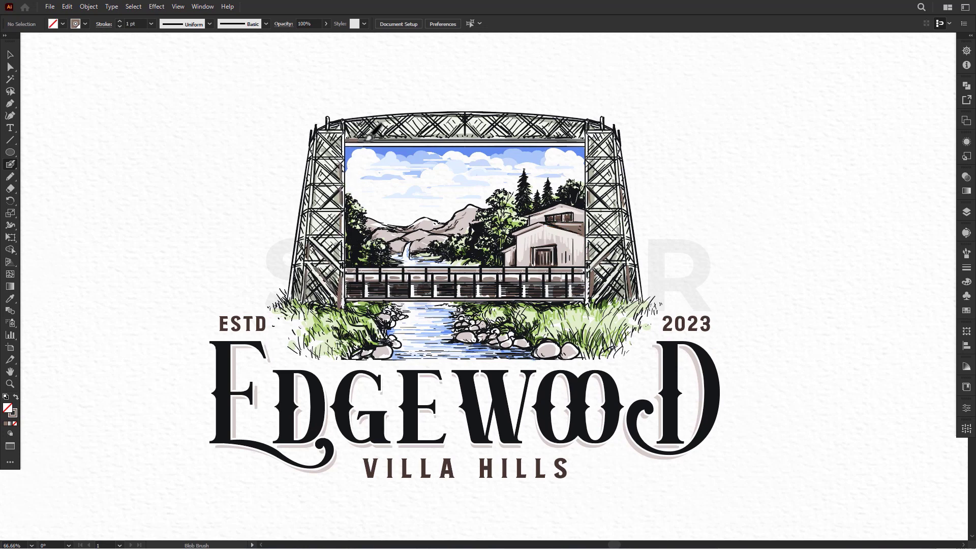
{"action": "left_click", "coordinate": [558, 241]}
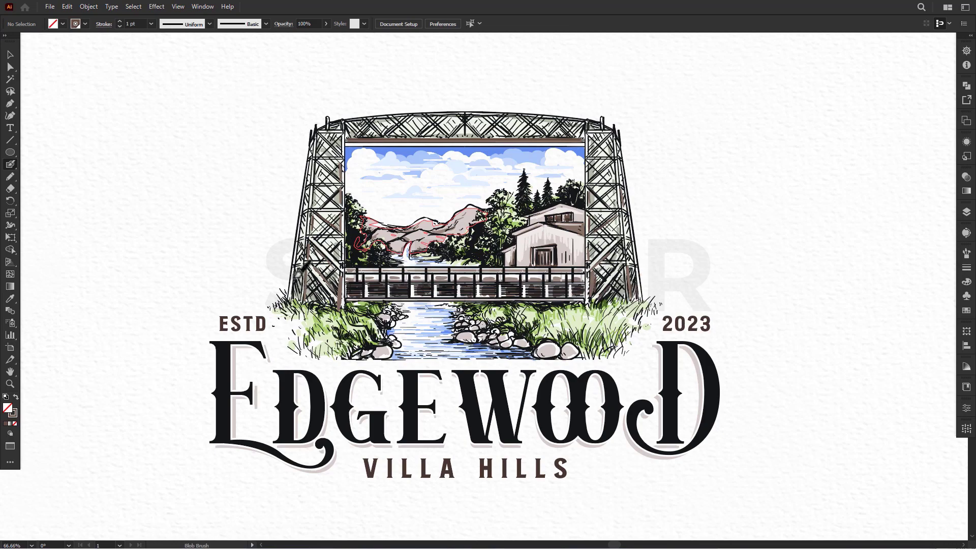
{"action": "left_click", "coordinate": [656, 379]}
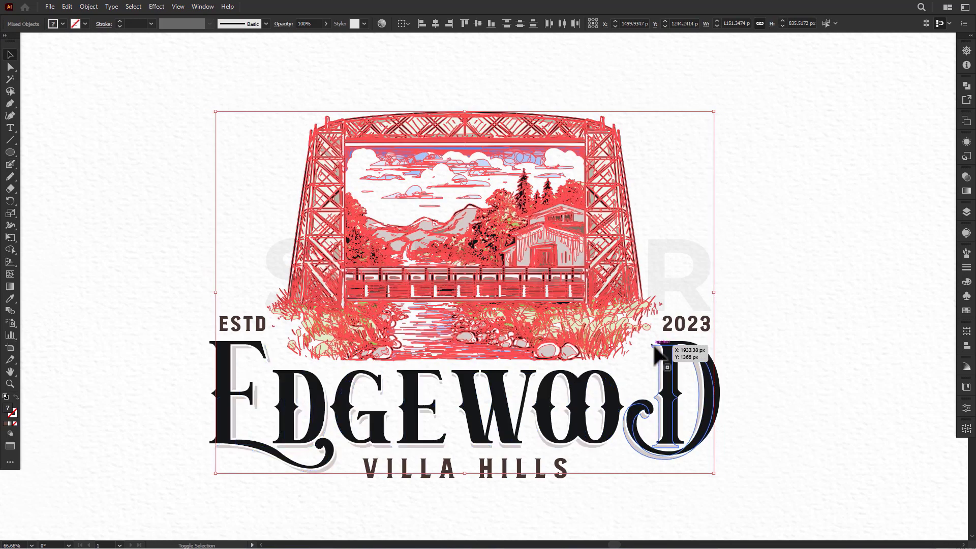
{"action": "key", "text": "ctrl+shift+a"}
{"action": "scroll", "coordinate": [529, 203], "scroll_direction": "down", "scroll_amount": 2}
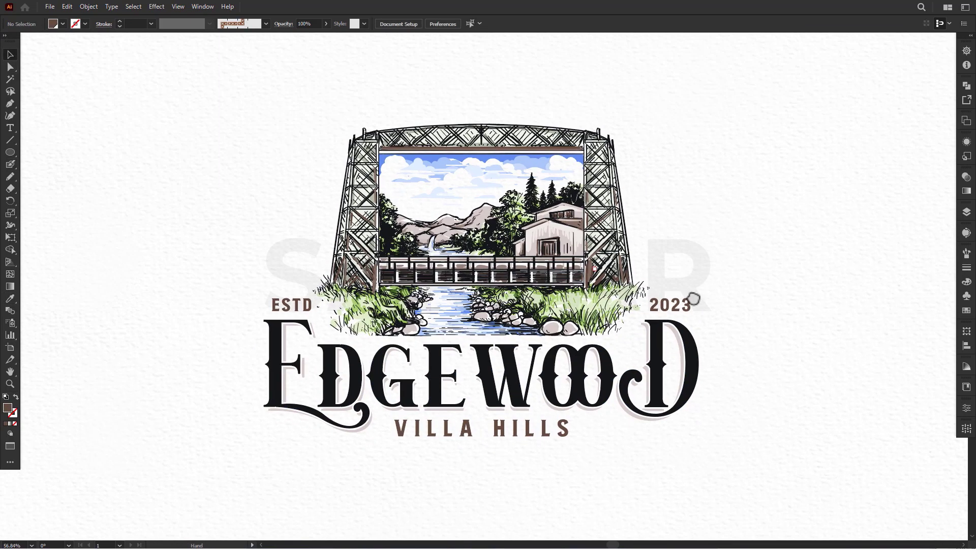